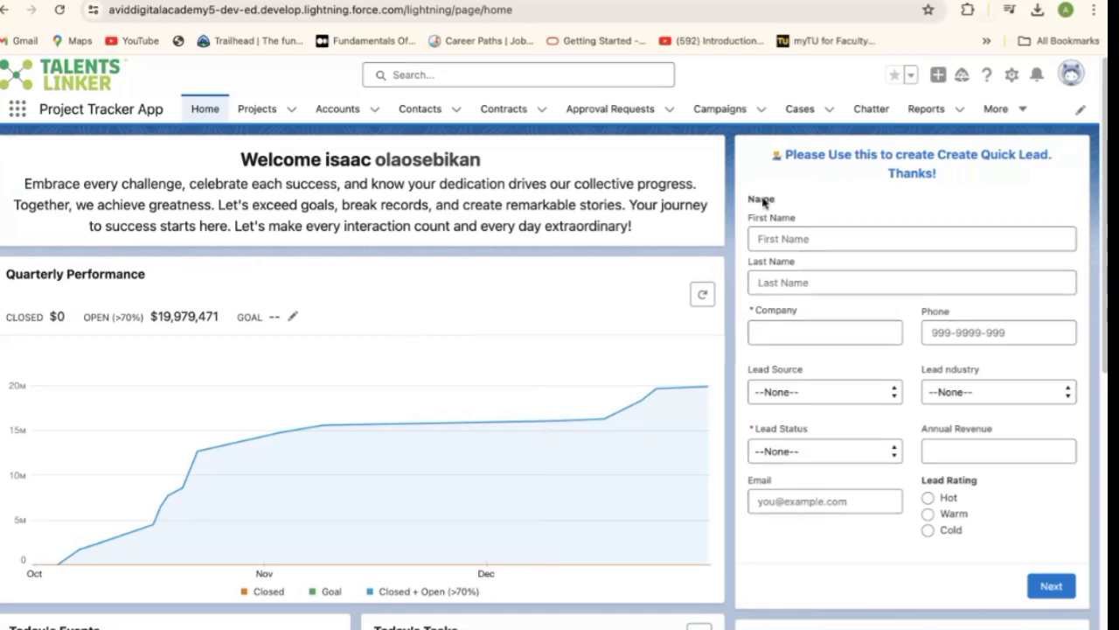
- Open the Object Manager in Setup and start creating a new custom object
click(1012, 79)
click(940, 120)
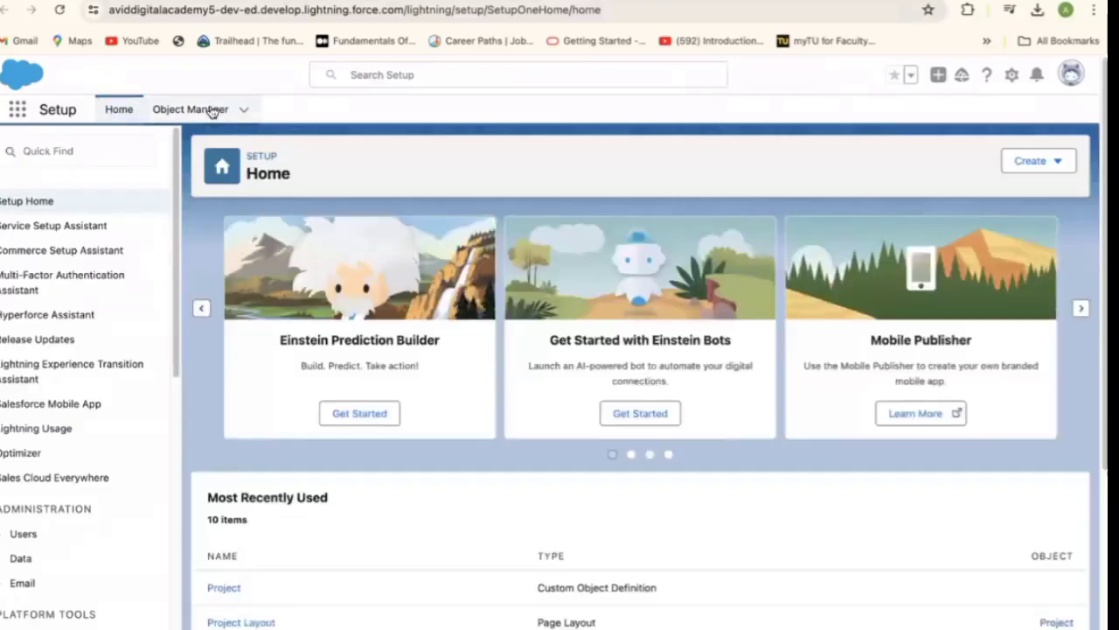
click(210, 111)
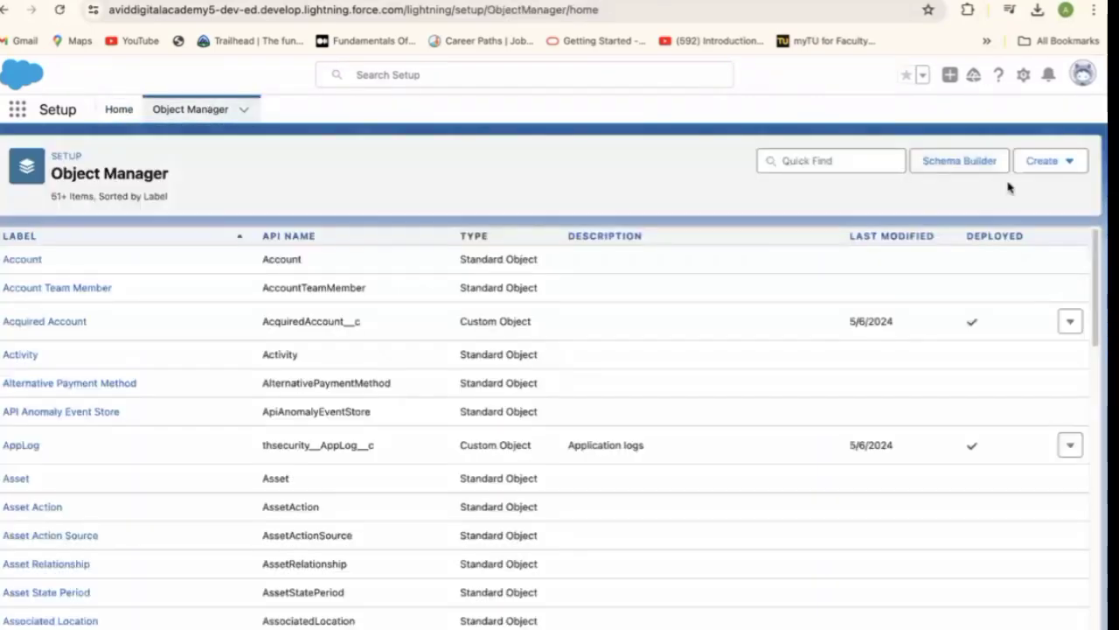
click(1066, 162)
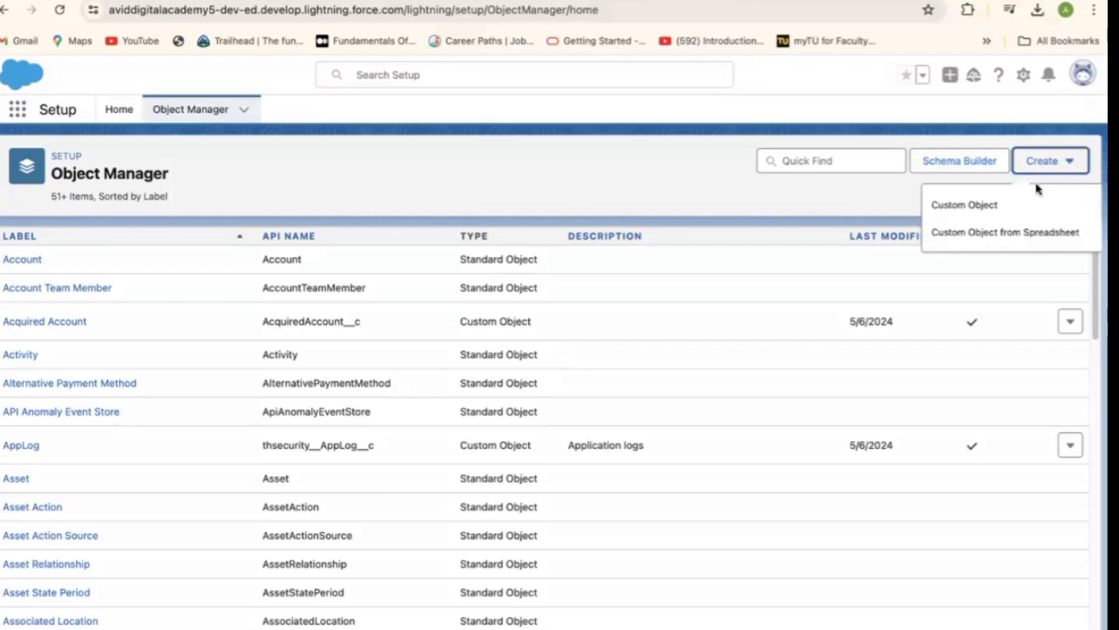
click(959, 206)
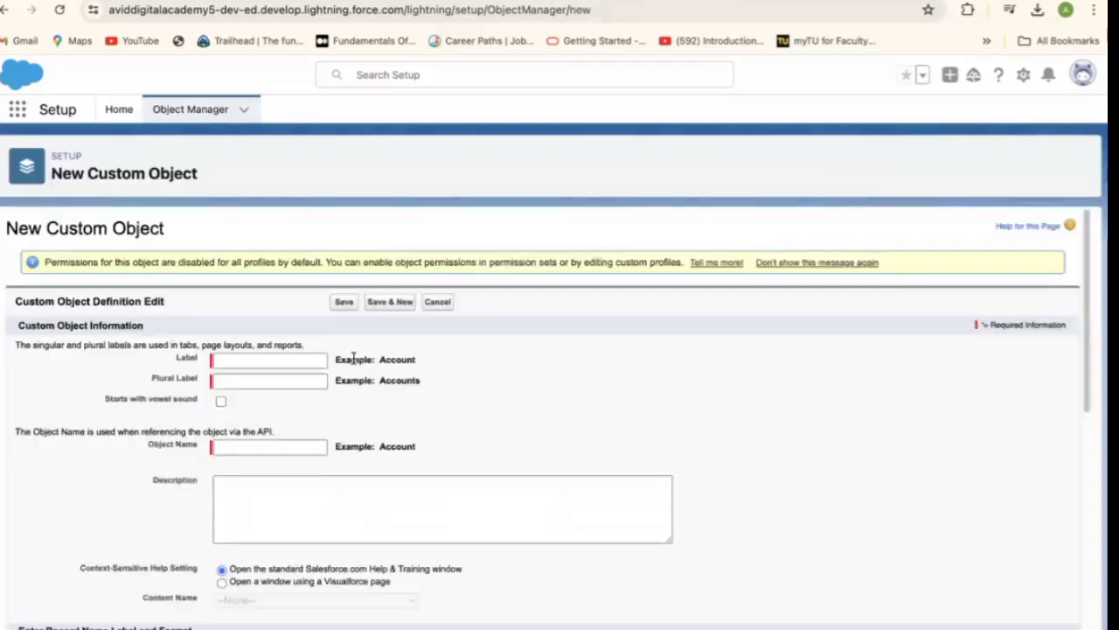
- Set the new object's label to "Project Review" and its plural label to "Project Reviews"
click(270, 357)
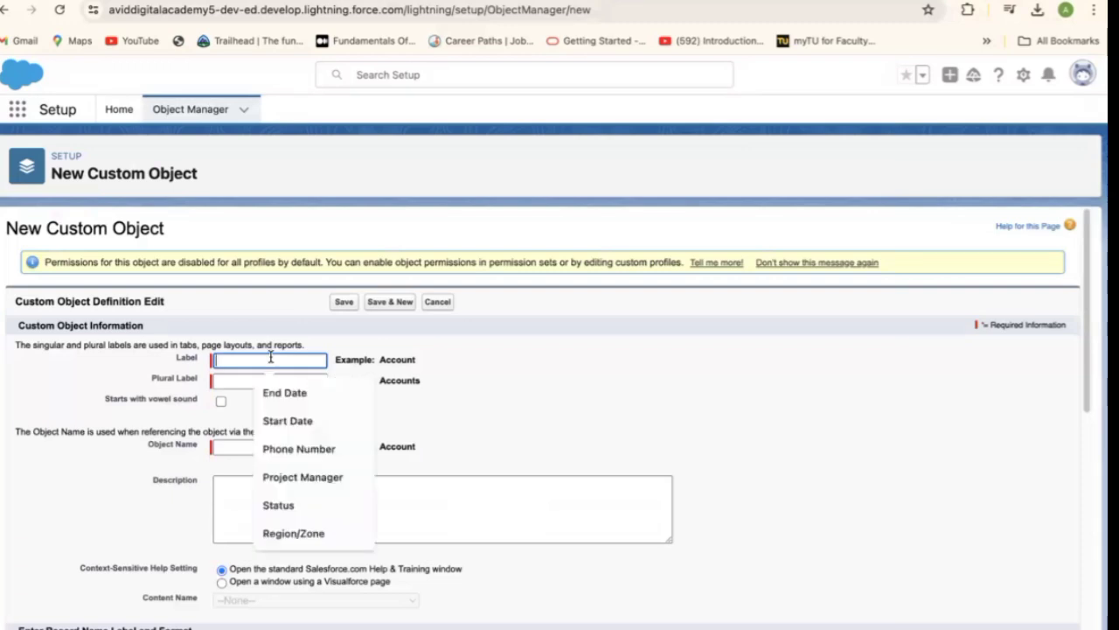
text(Project)
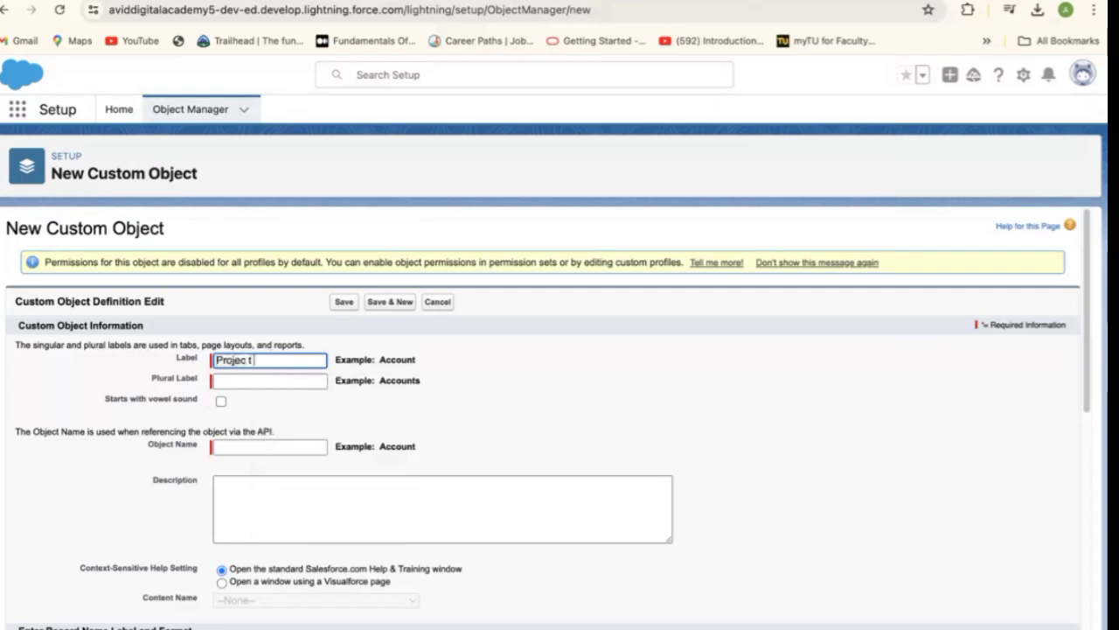
key(BackSpace)
text(t Rev)
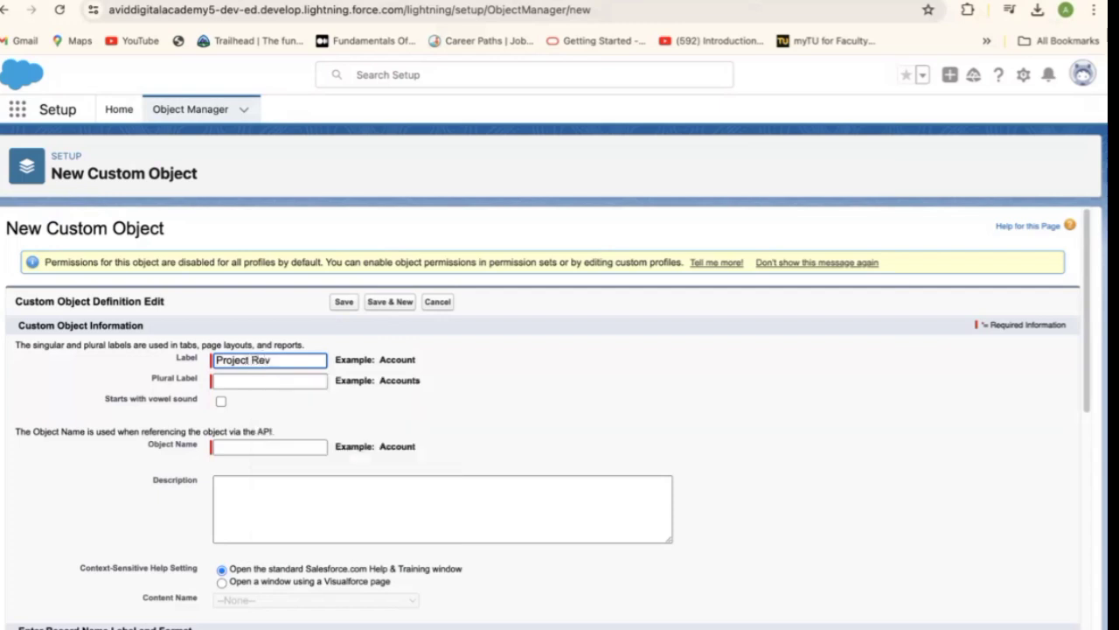
text(iewe)
key(BackSpace)
click(293, 382)
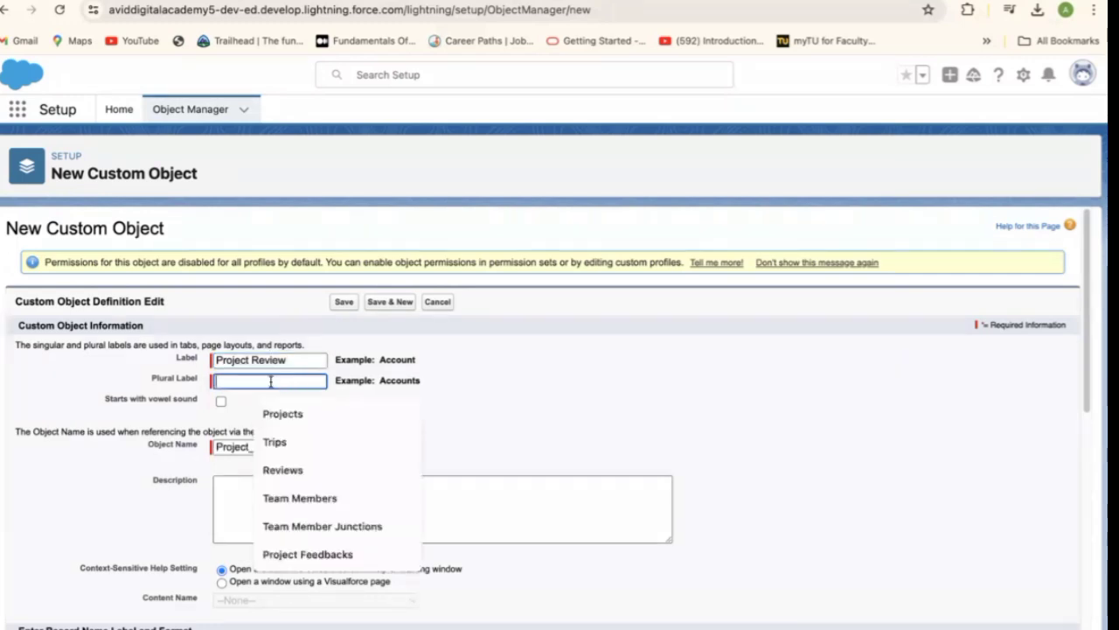
text(Projec)
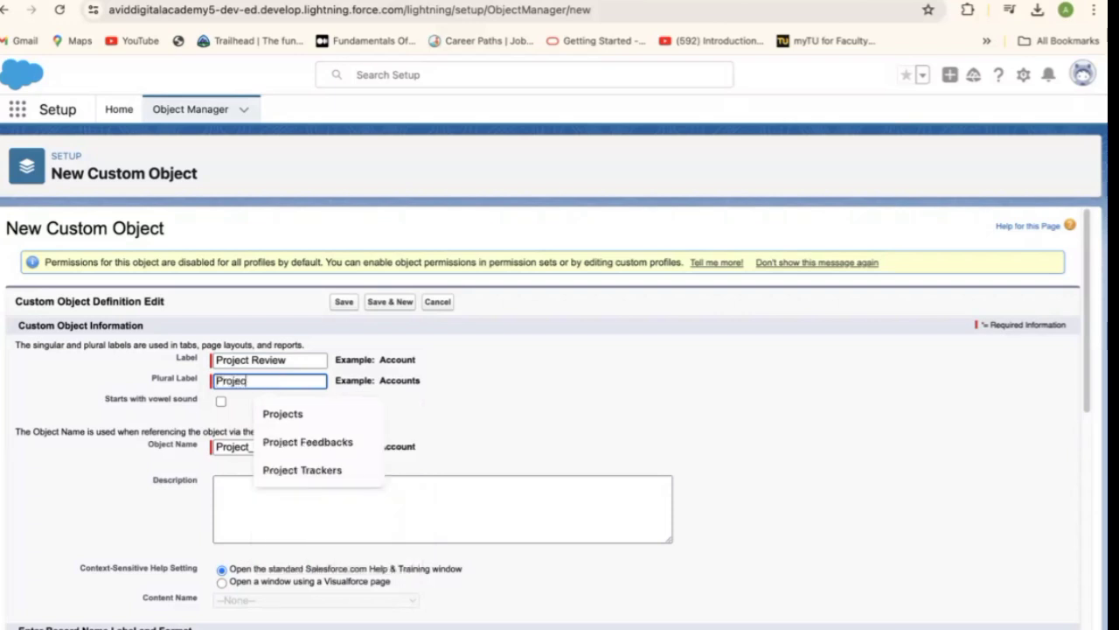
text(t R)
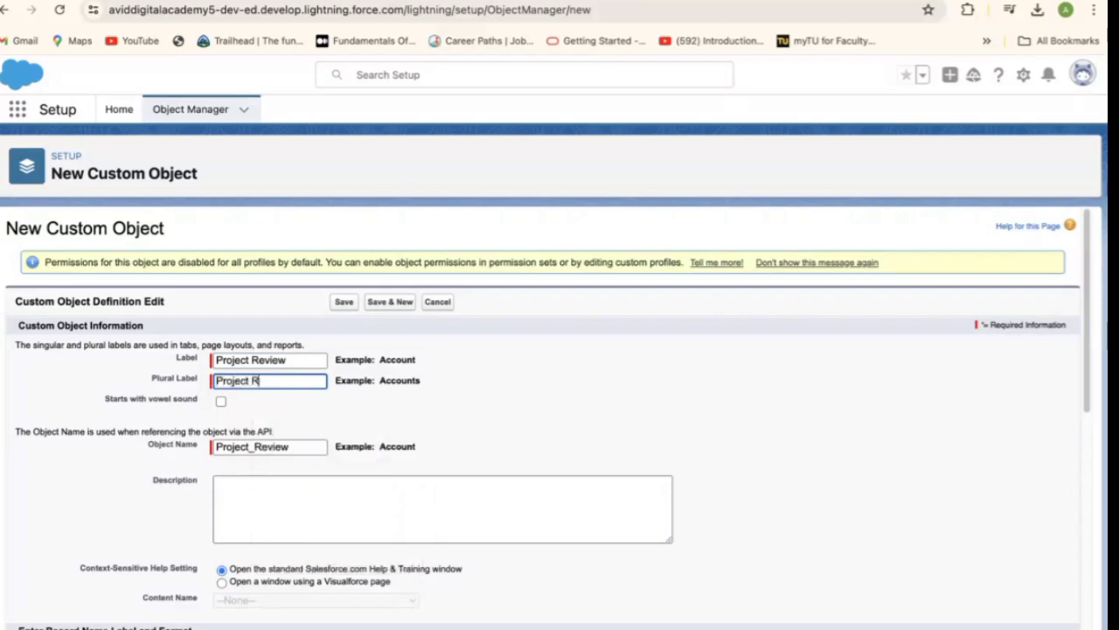
text(eviews)
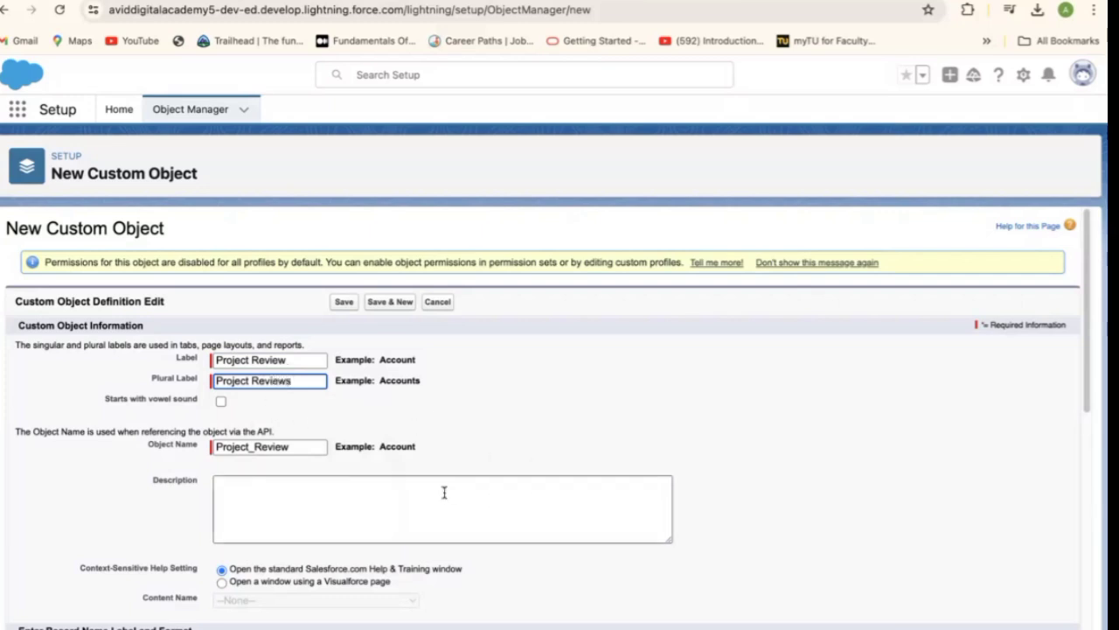
- Enter the object description "This simple custom object to review our project object", correcting the spelling of "simple"
click(325, 496)
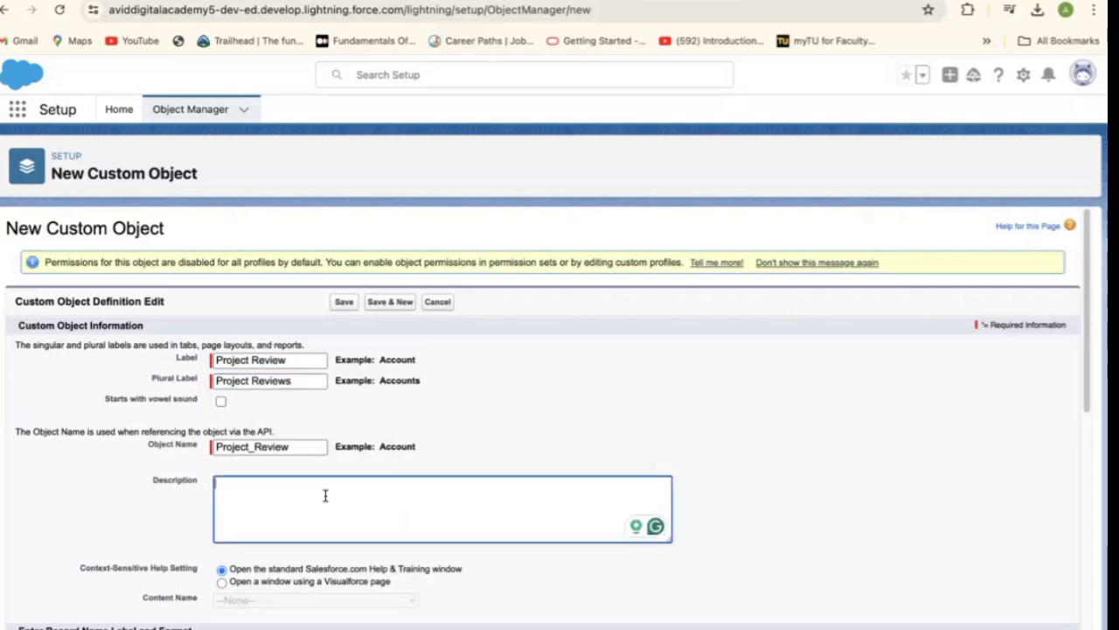
text(This simple custom object)
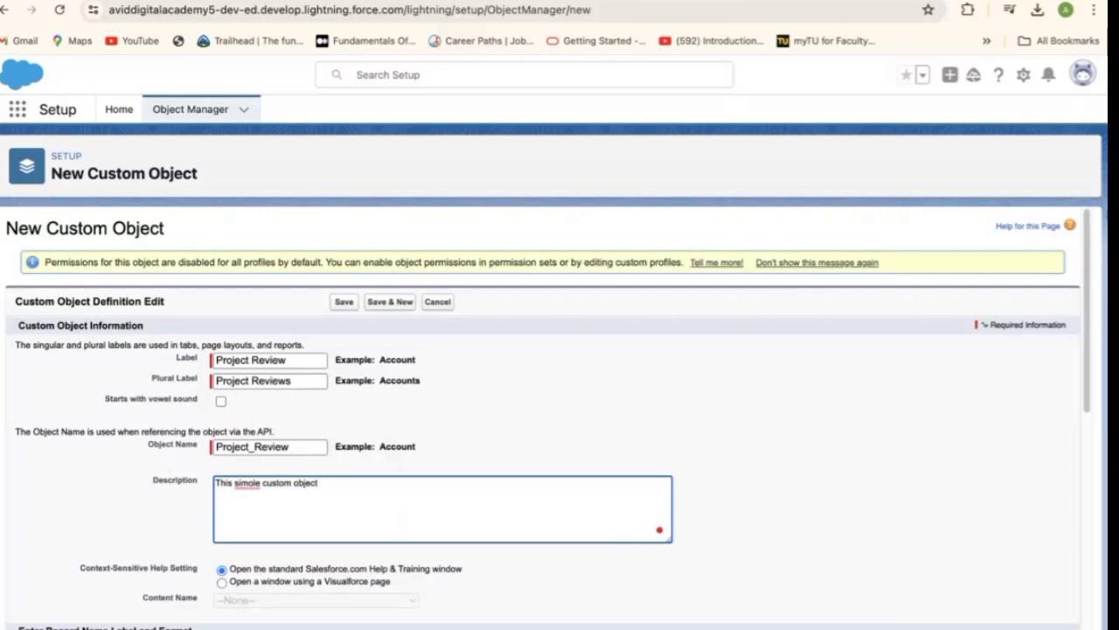
click(247, 484)
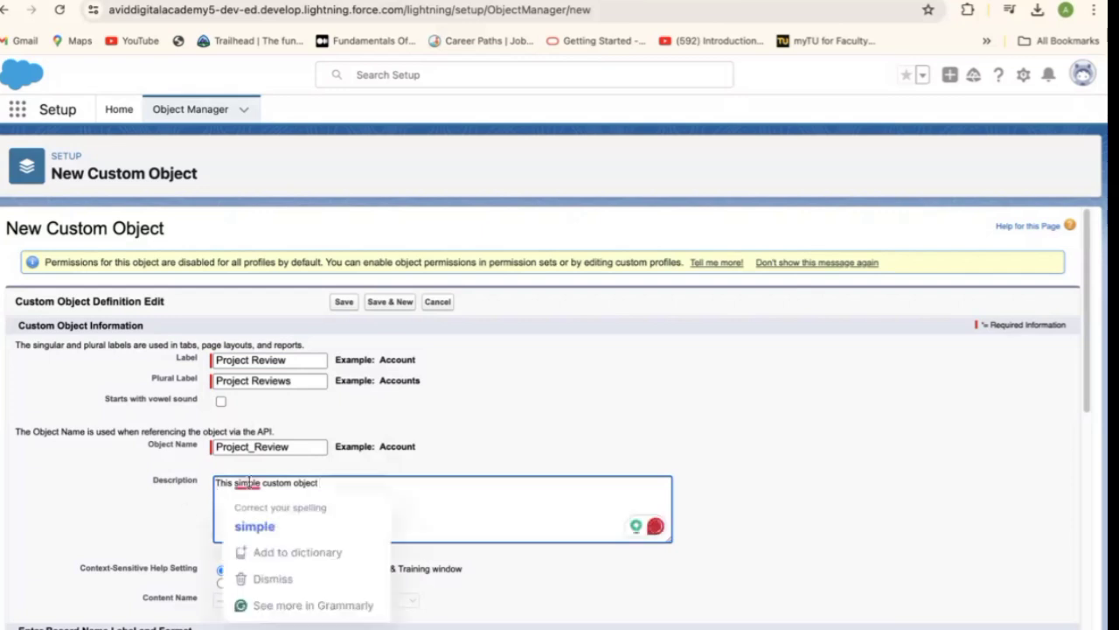
click(256, 526)
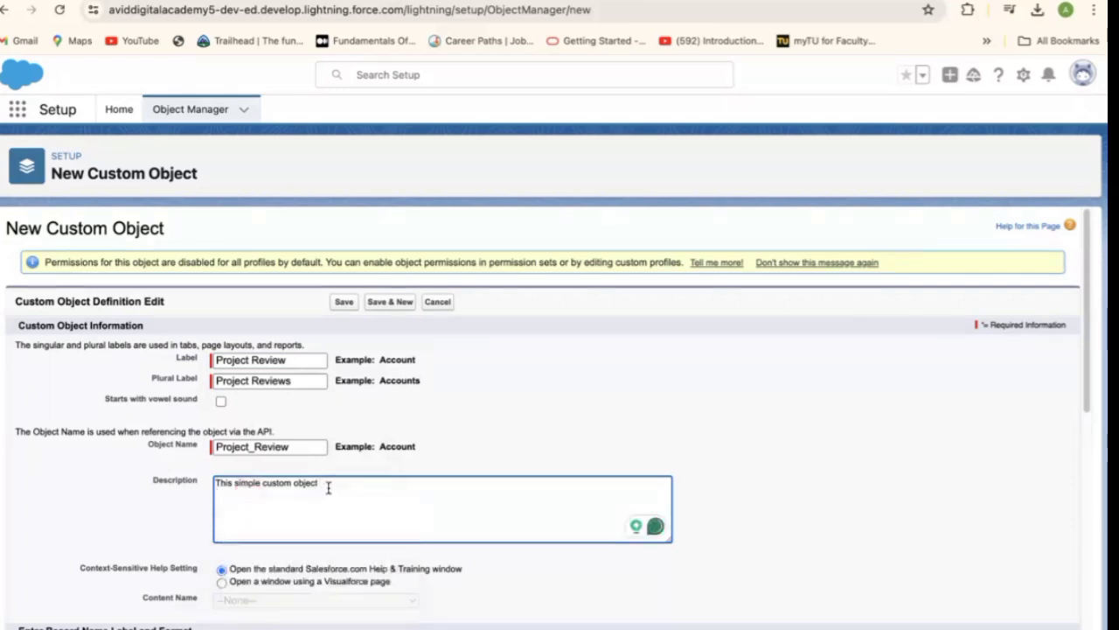
text(to)
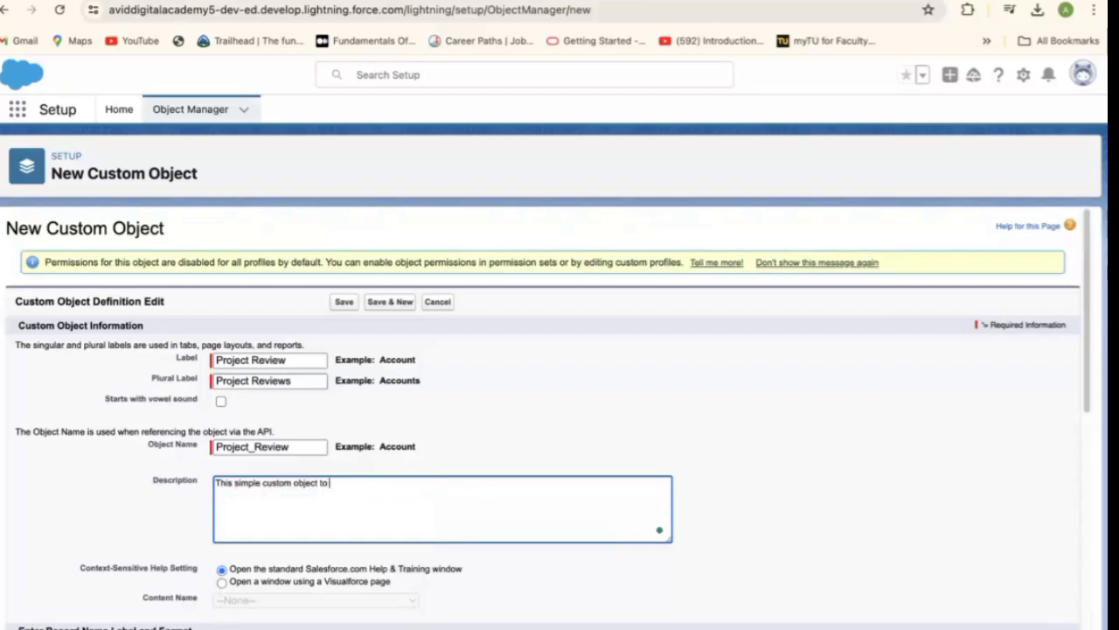
text( review our)
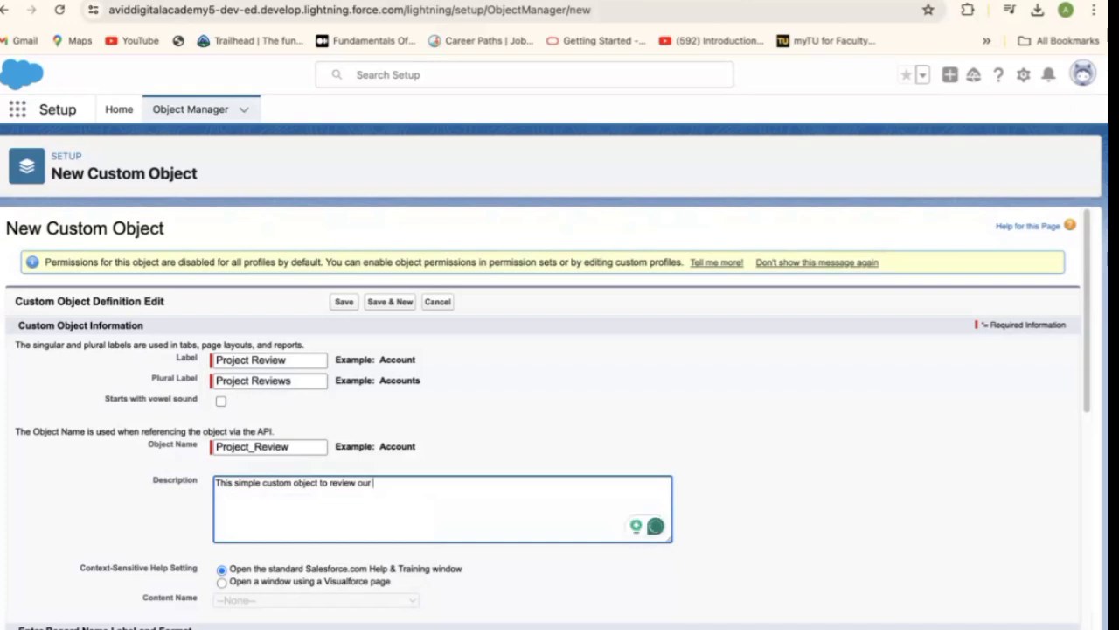
text(project)
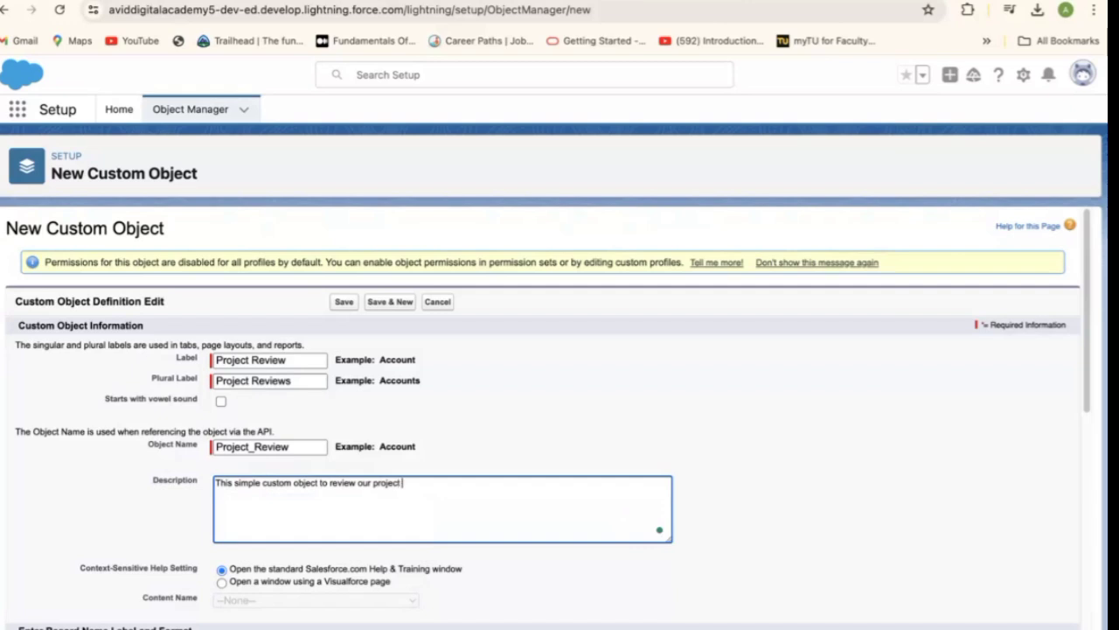
text( object)
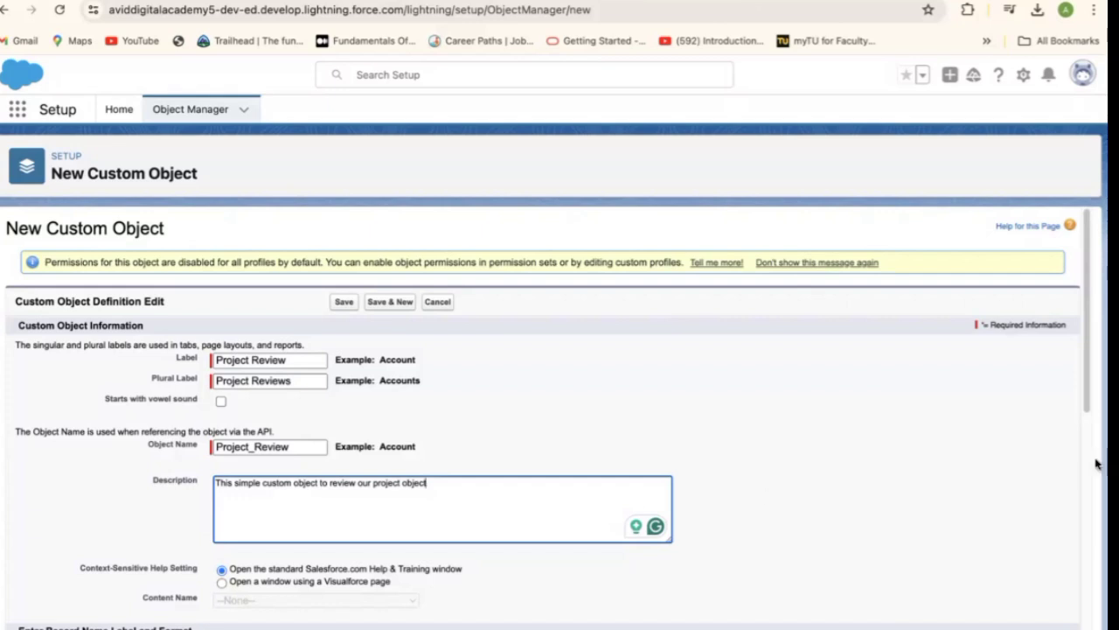
- Set the data type of the Project Review Name record field to Auto Number
scroll(1085, 486, down, 4)
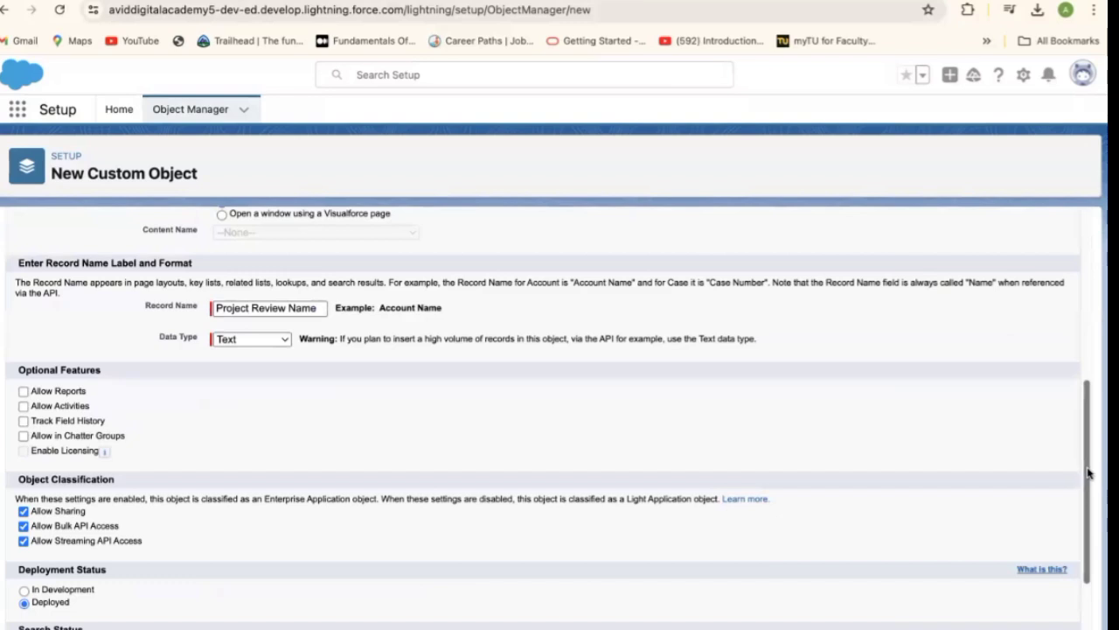
scroll(1087, 433, up, 2)
drag(1087, 435, 1087, 467)
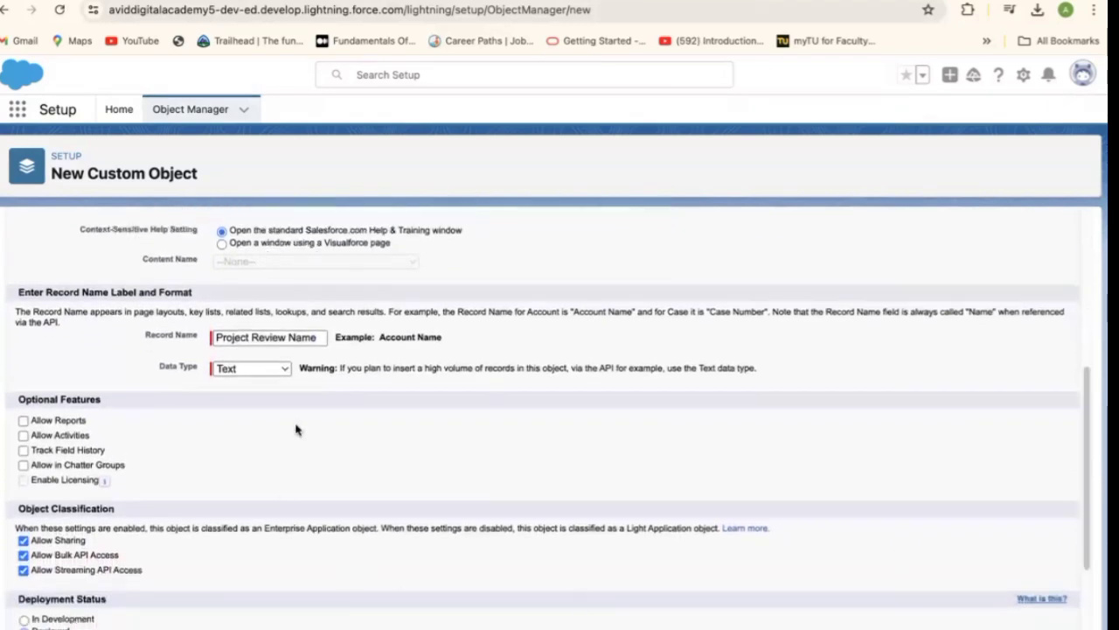
click(288, 369)
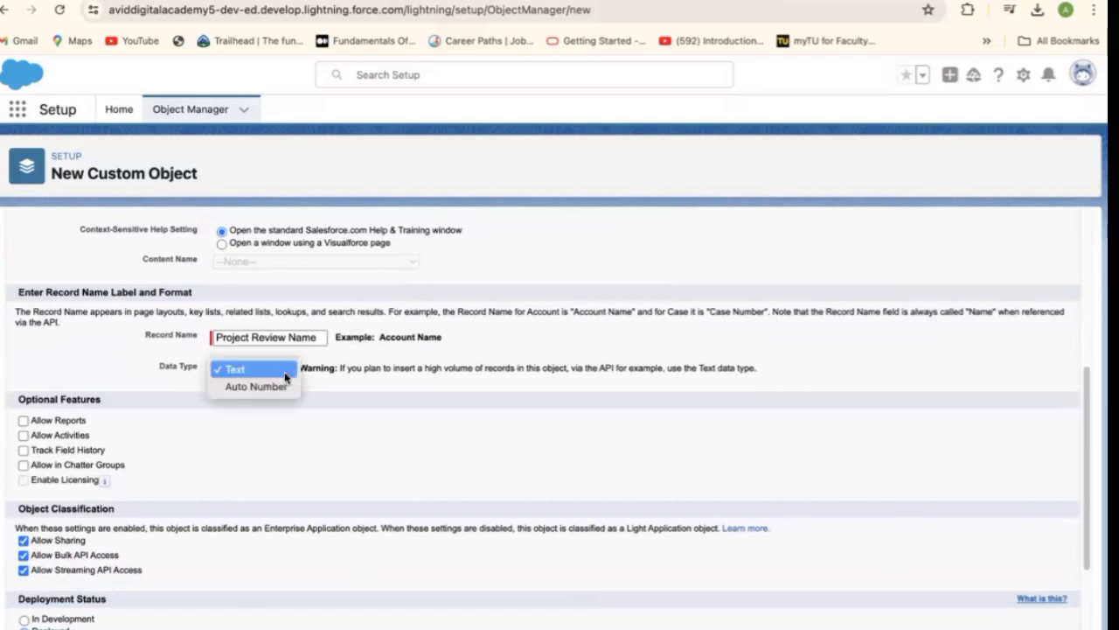
click(274, 387)
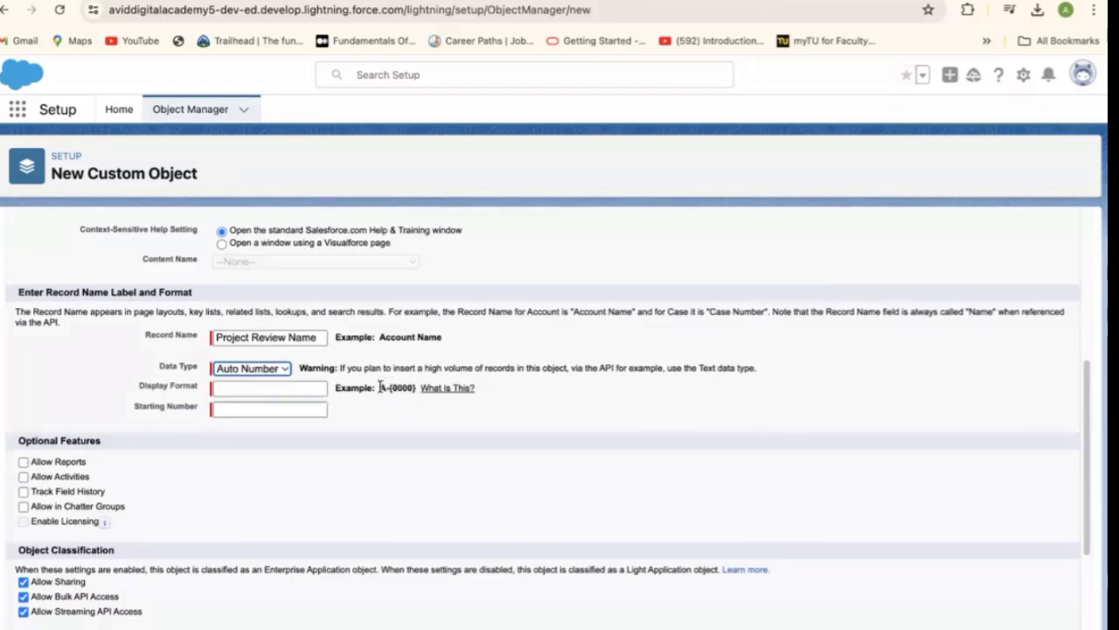
- Copy the example format into the record name's display format and change its prefix to make it PR-{0000}
drag(381, 387, 415, 387)
key(ctrl+c)
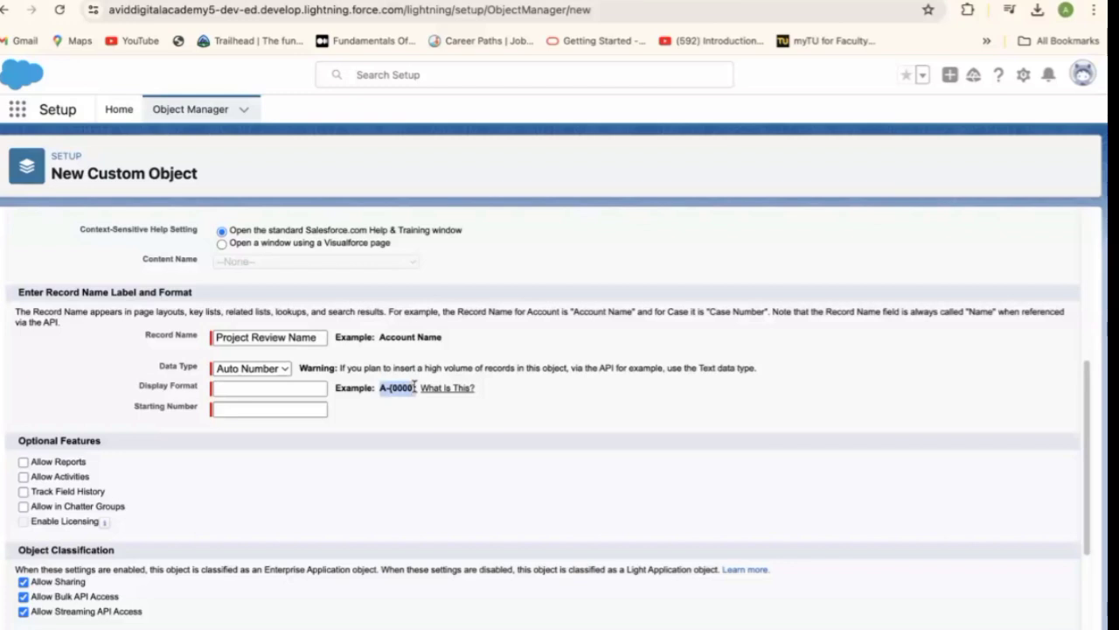
click(289, 388)
key(ctrl+v)
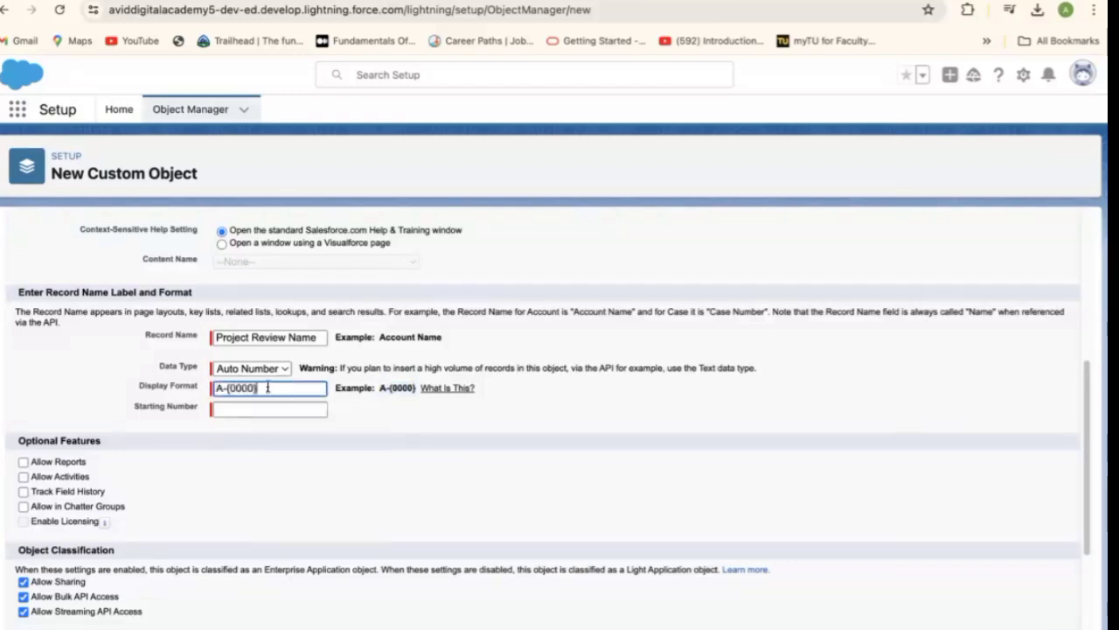
click(218, 387)
key(BackSpace)
text(PR)
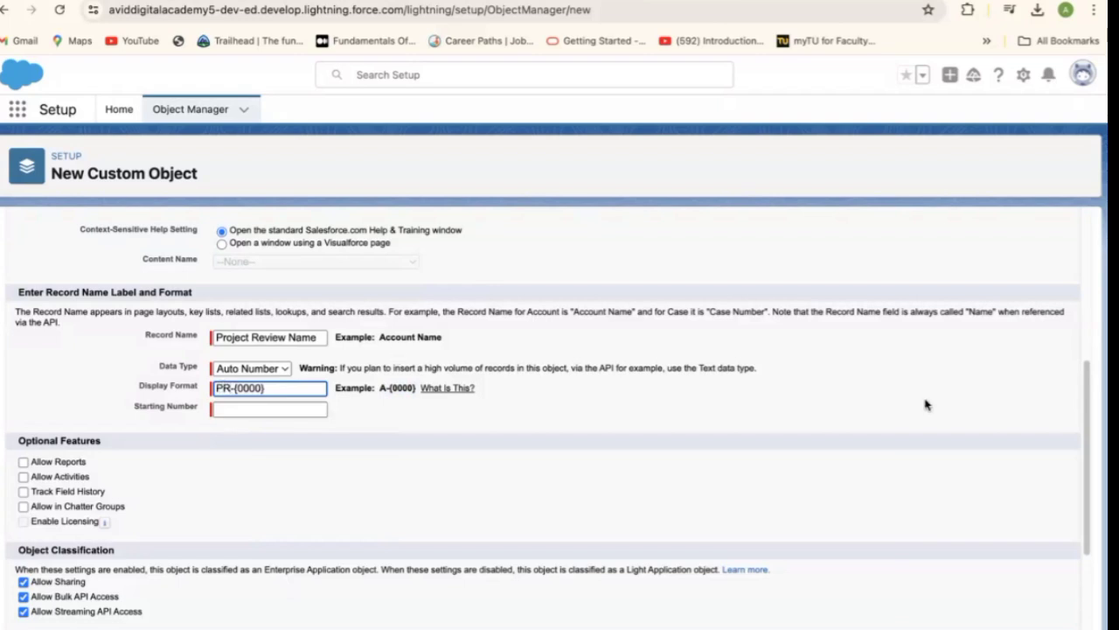
- Set the starting number of the auto-numbered record name to 1
scroll(1084, 490, up, 3)
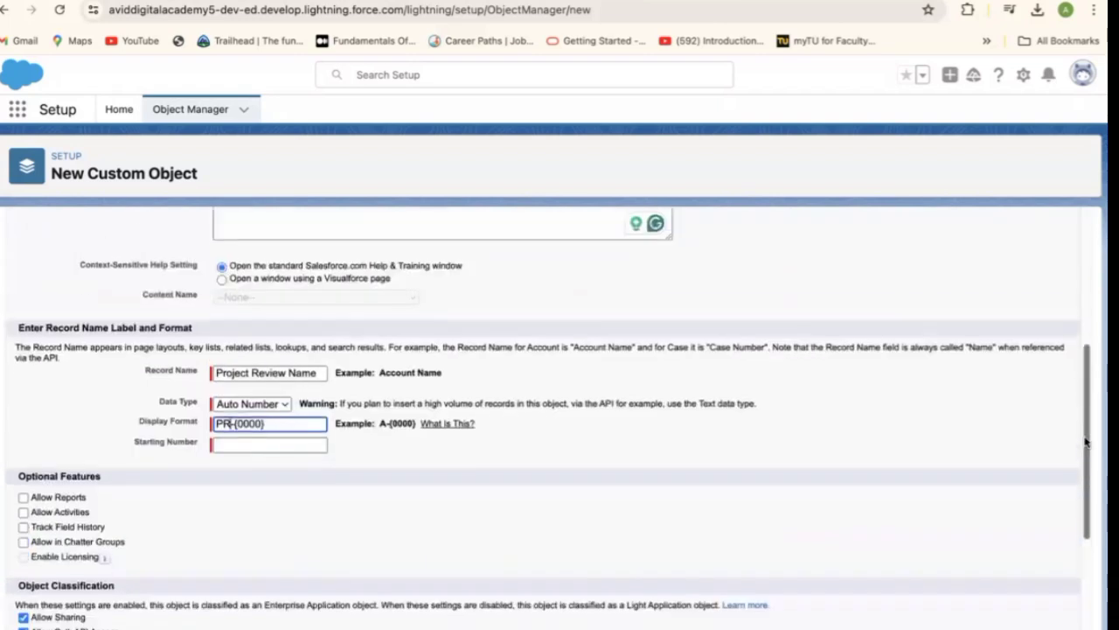
drag(1077, 398, 1075, 492)
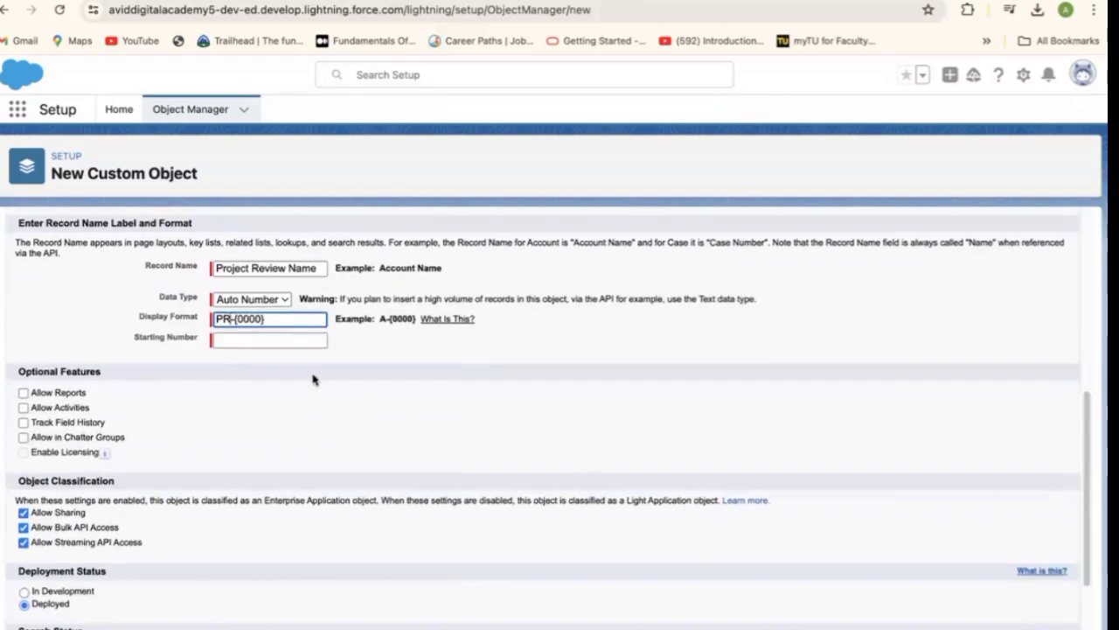
click(272, 339)
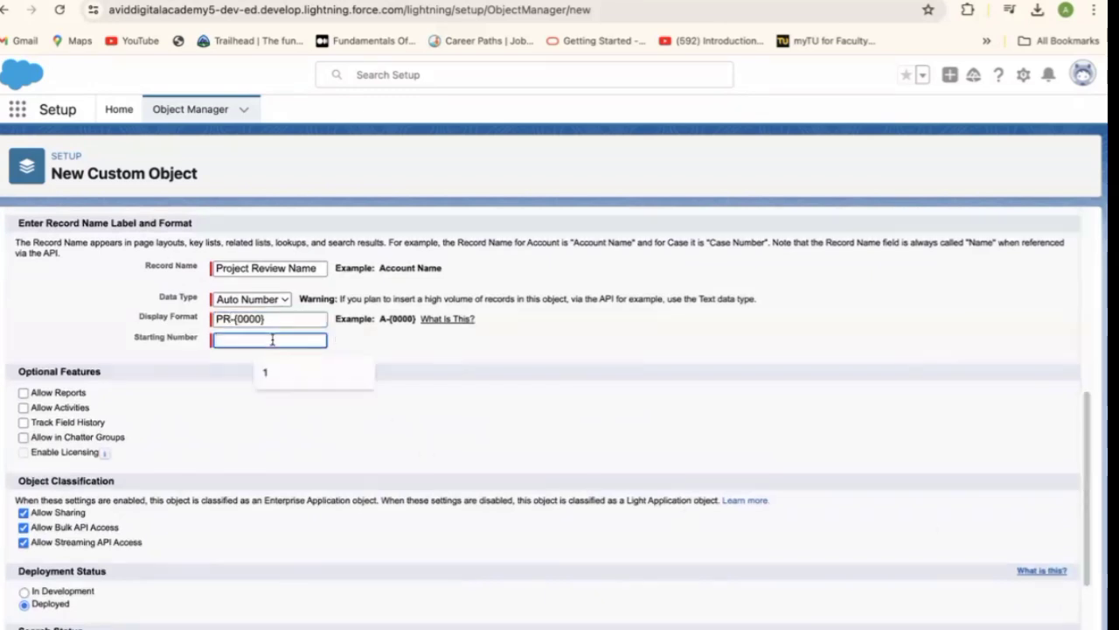
text(1)
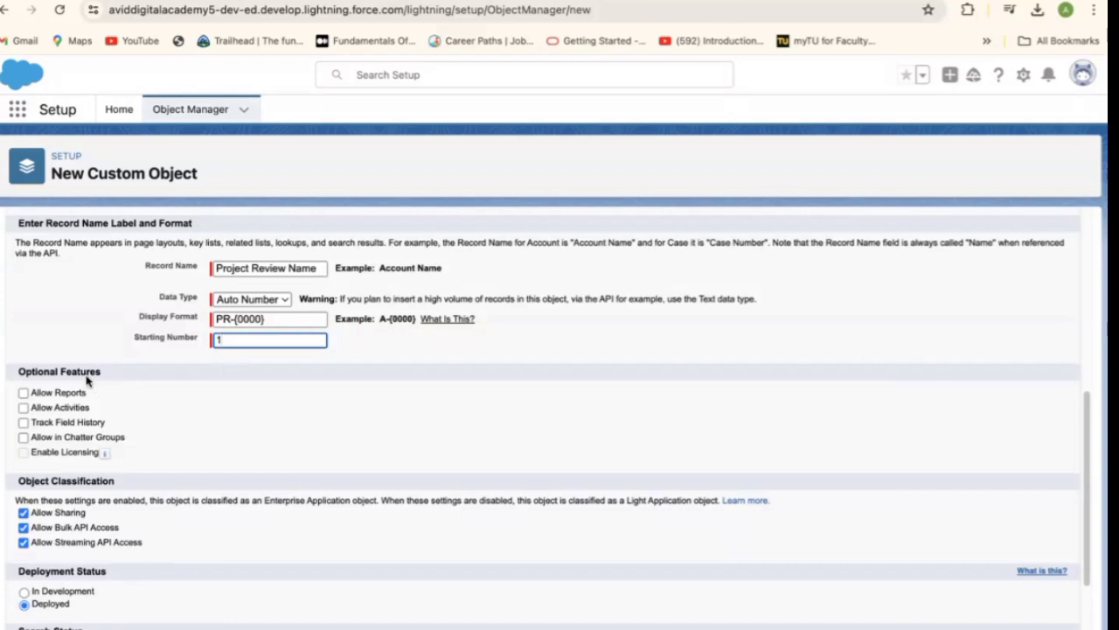
- Enable the optional features Allow Reports, Allow Activities, Track Field History and Allow in Chatter Groups
click(24, 392)
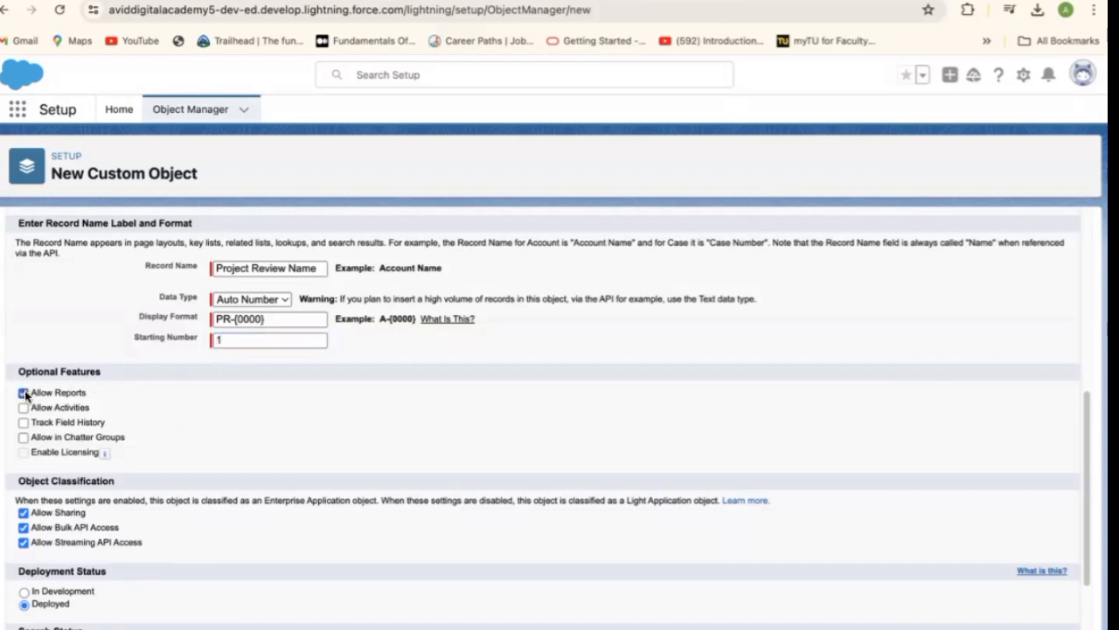
click(24, 407)
click(23, 423)
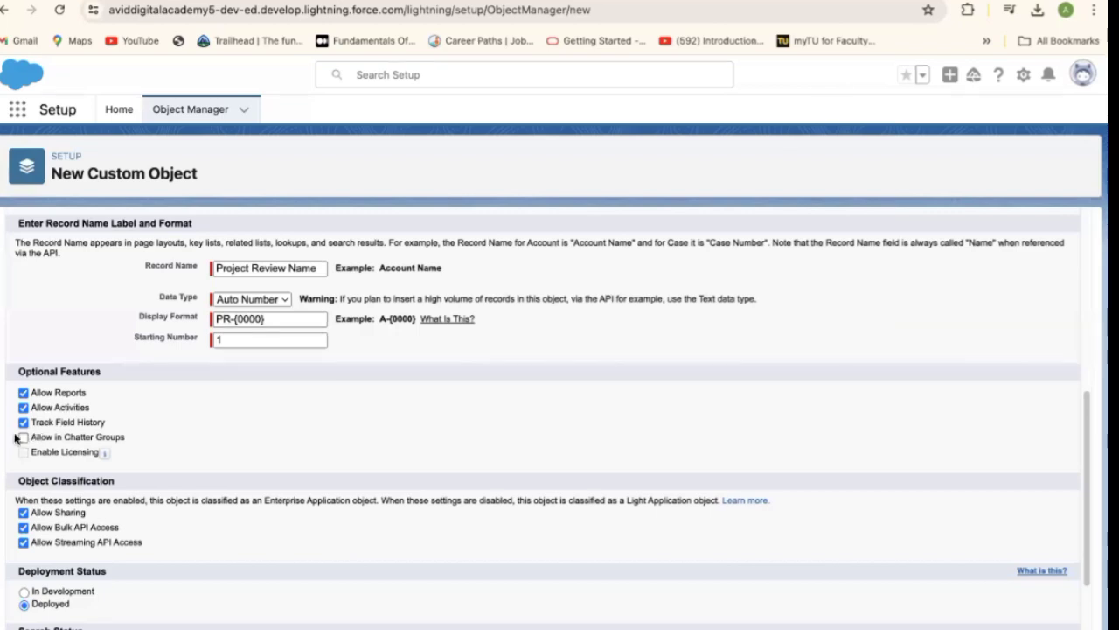
click(24, 437)
- Enable Allow Search, the Notes and Attachments related list and the New Custom Tab Wizard launch, and save the custom object
drag(1089, 537, 1086, 570)
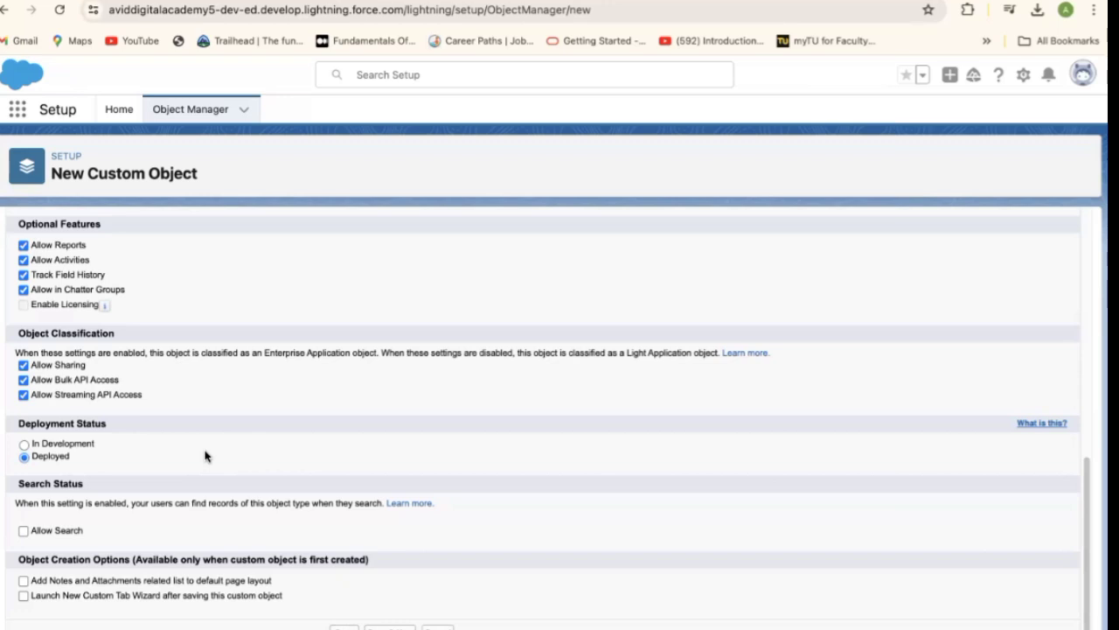
click(21, 530)
click(22, 596)
click(24, 581)
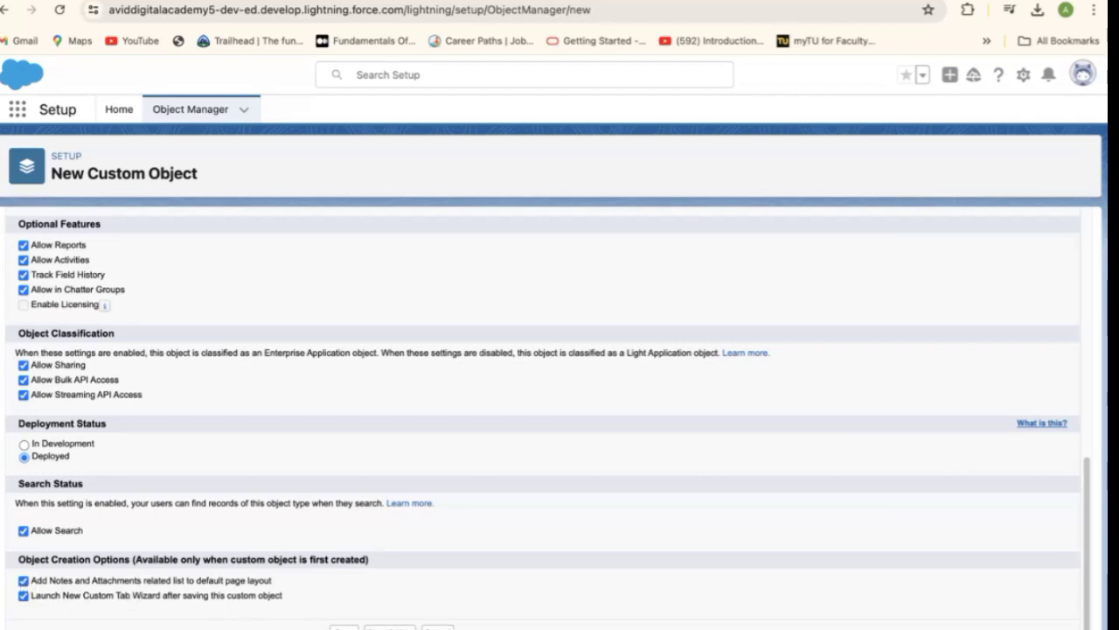
click(350, 626)
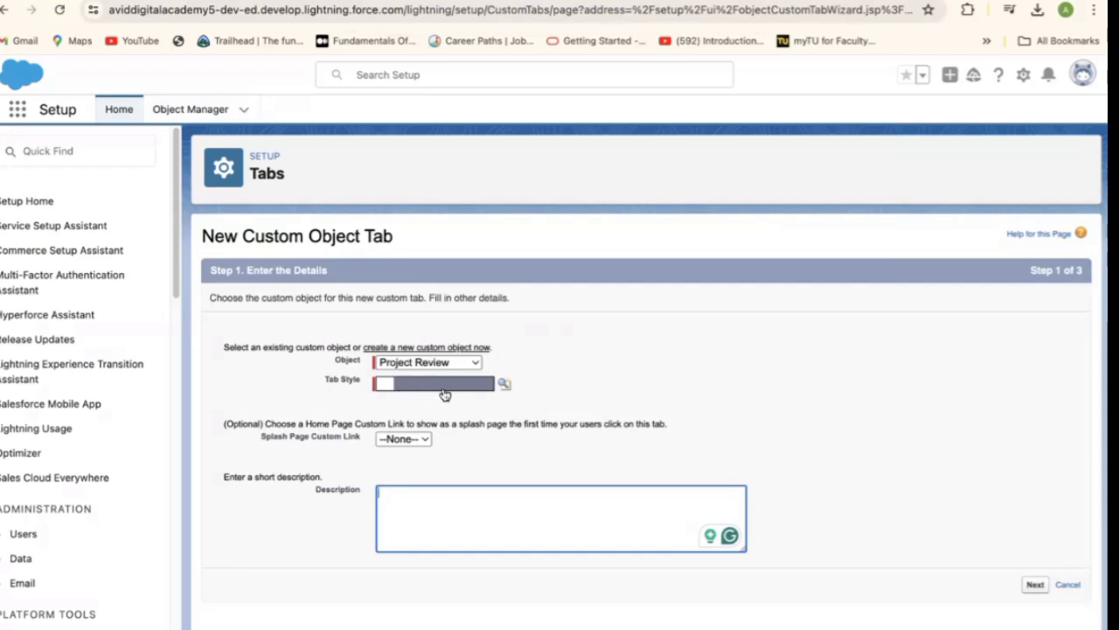
- Give the Project Review tab the Keys style and accept the Default On tab visibility for all profiles
click(505, 386)
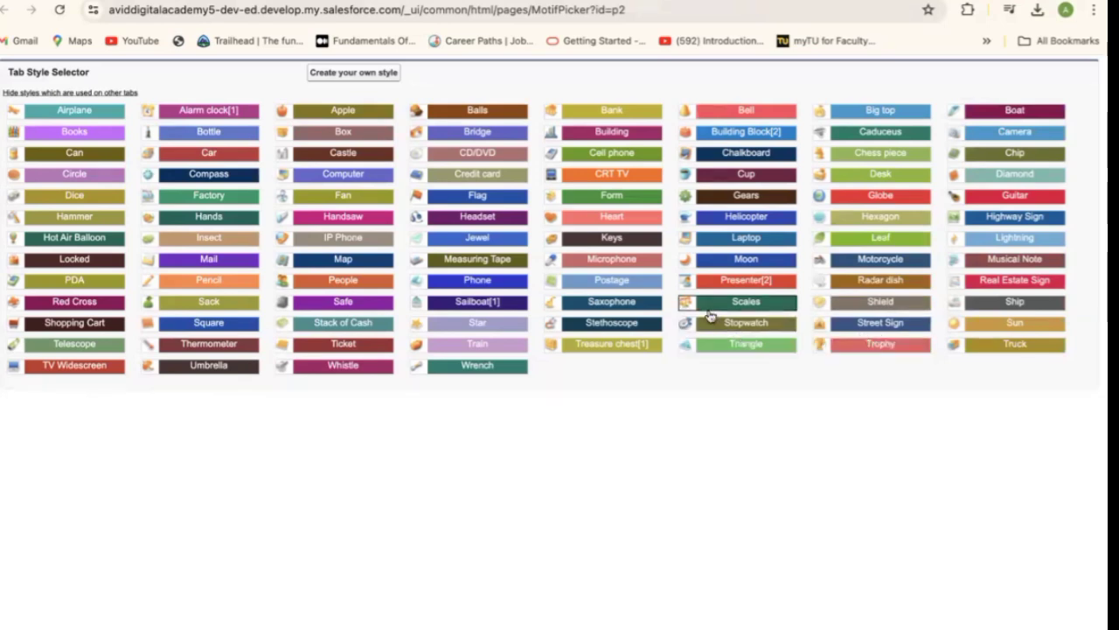
click(615, 242)
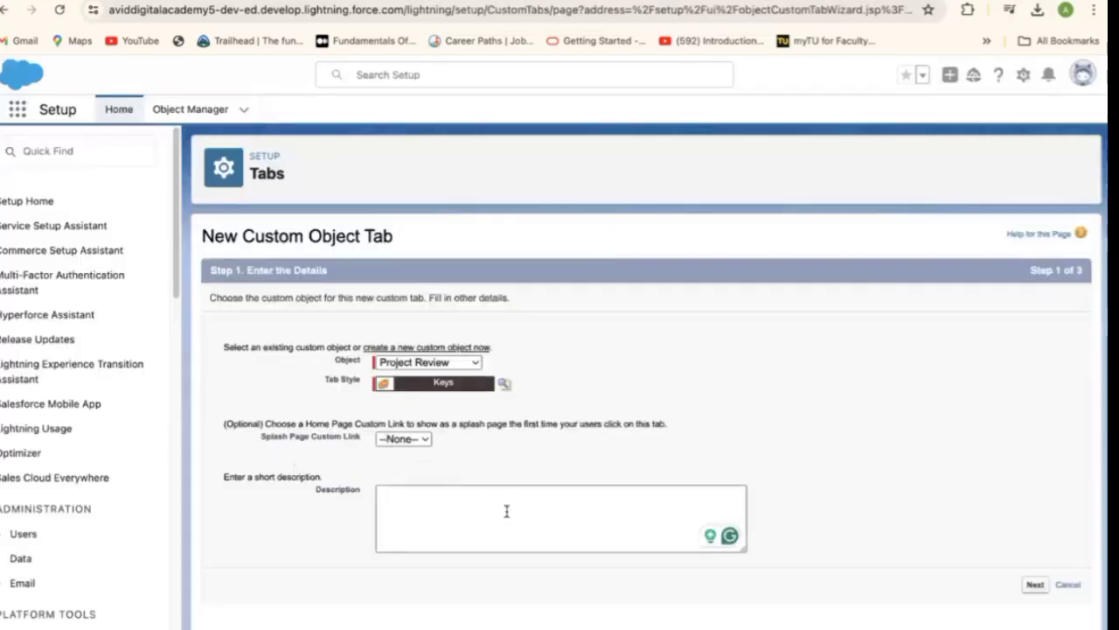
click(1034, 585)
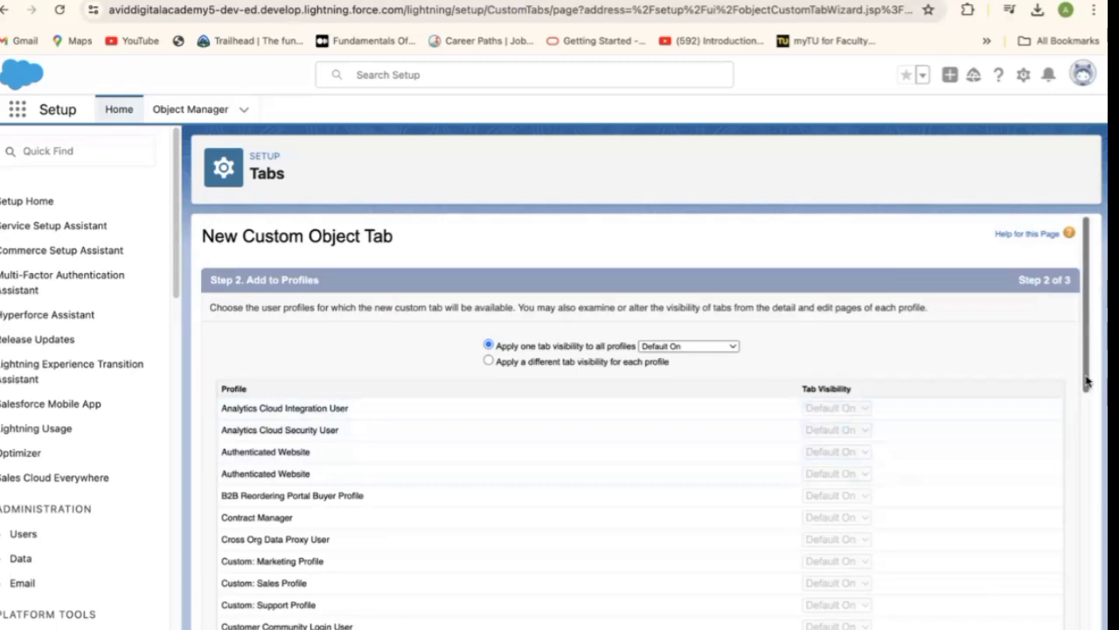
drag(1088, 381, 1074, 592)
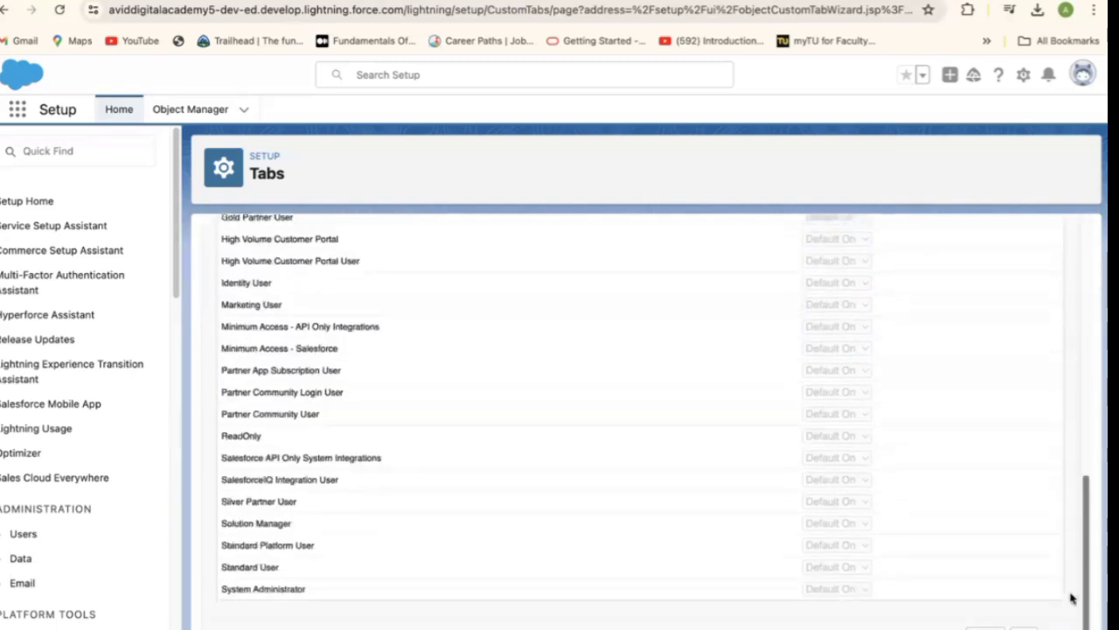
click(1023, 627)
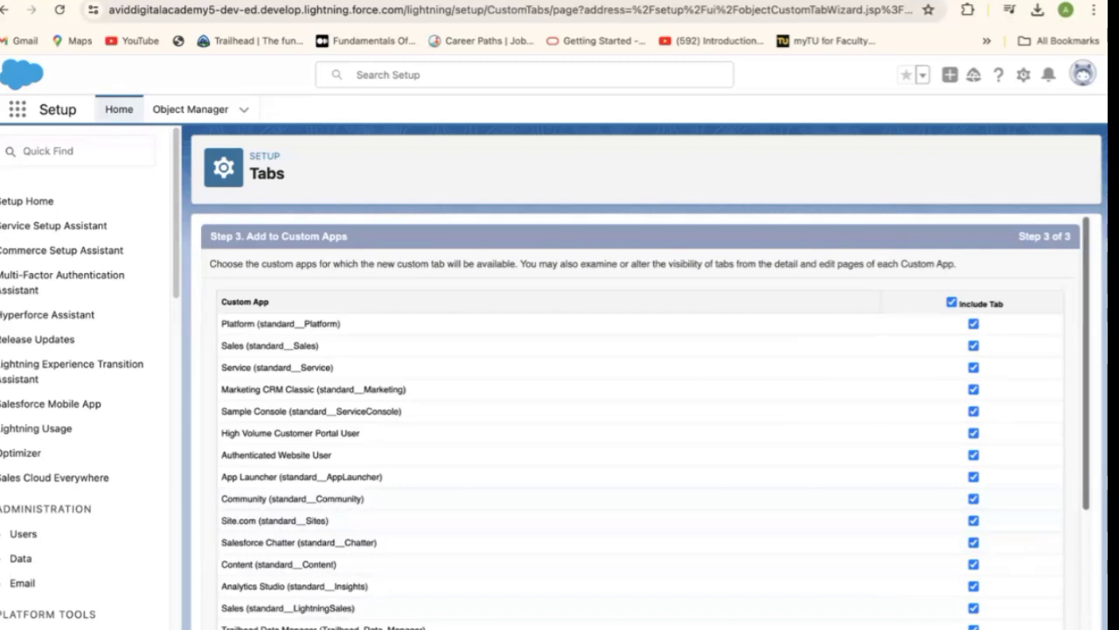
- Exclude the new tab from all custom apps, then include it in the Project Tracker App
drag(1086, 492, 1084, 629)
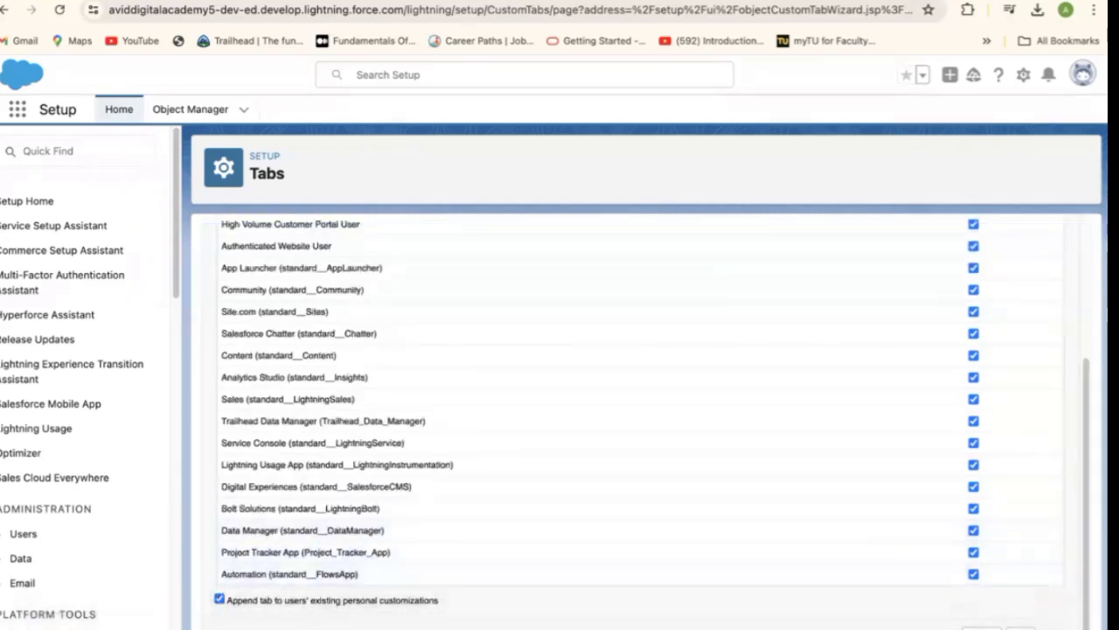
drag(1087, 450, 1080, 408)
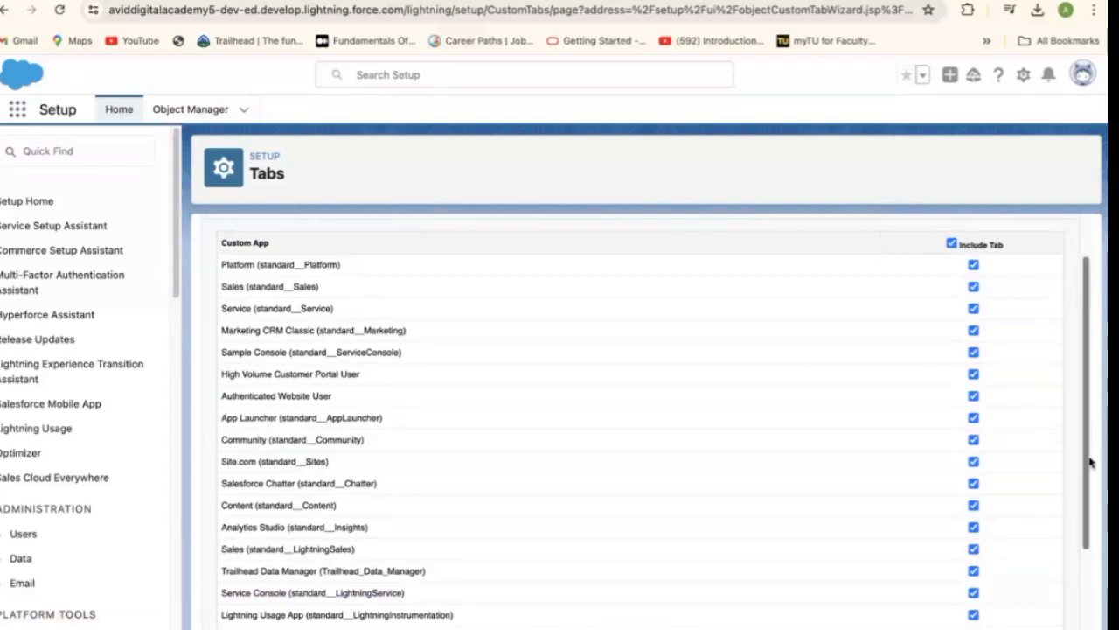
drag(1089, 465, 1079, 493)
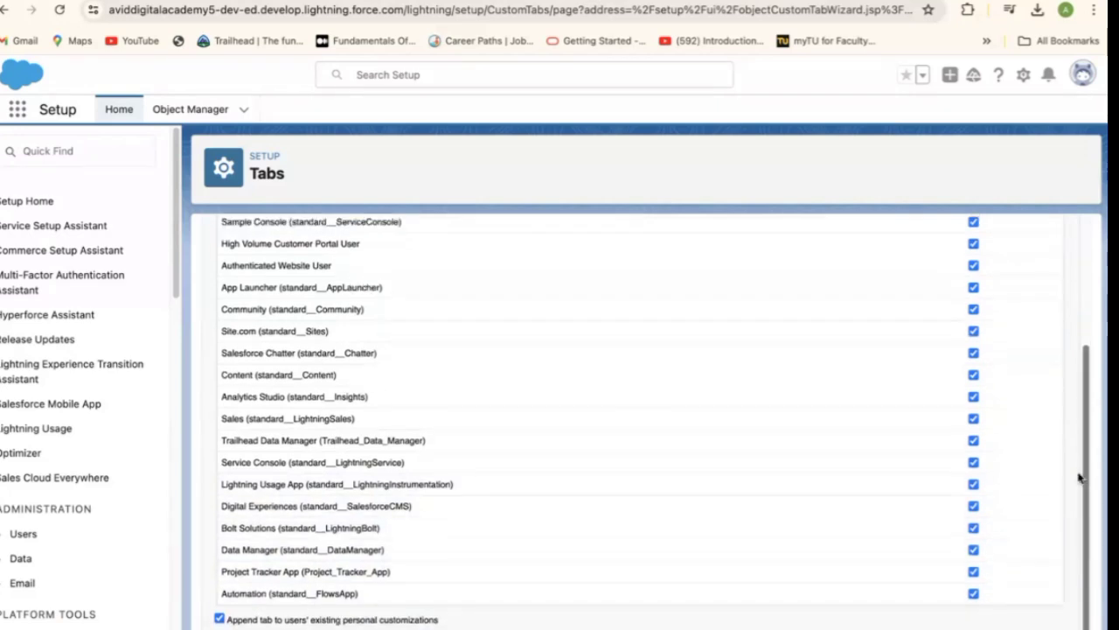
scroll(1082, 475, up, 3)
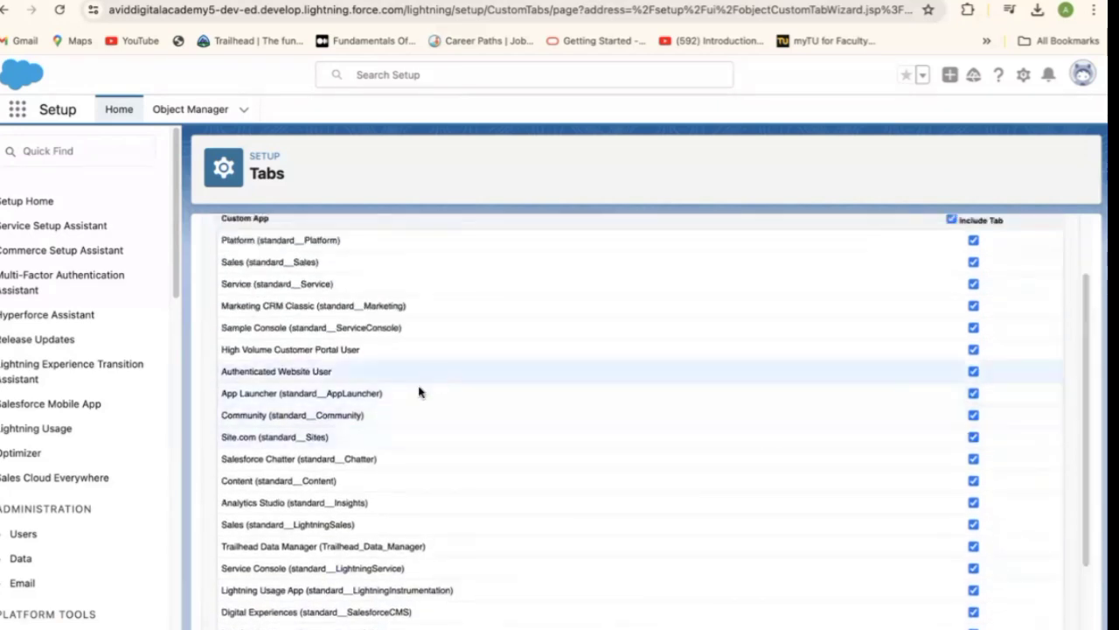
click(952, 220)
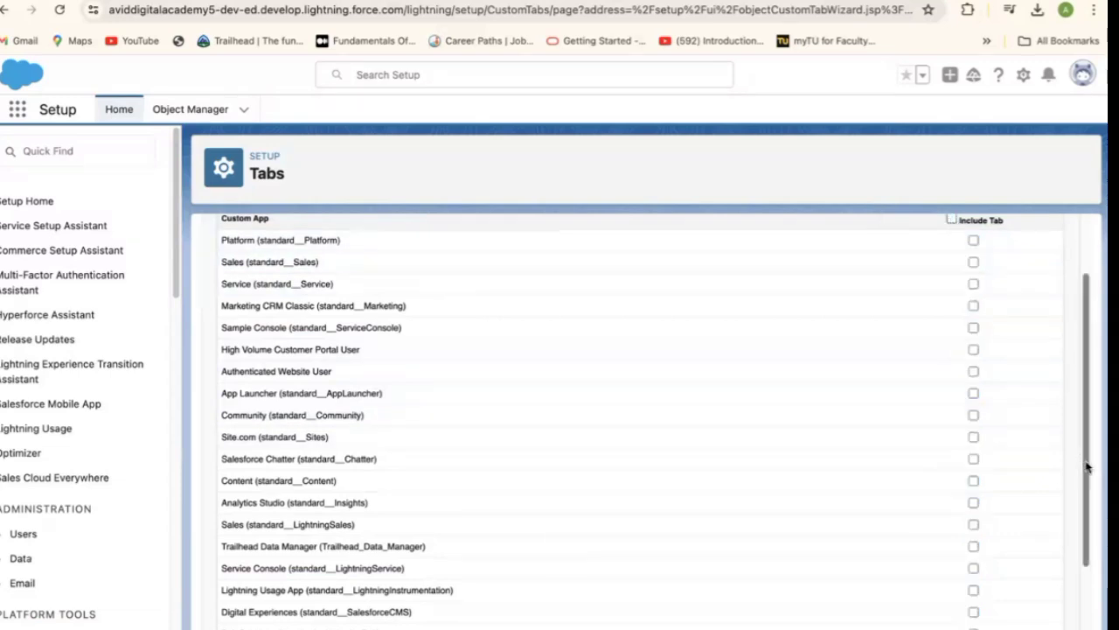
drag(1087, 468, 1089, 562)
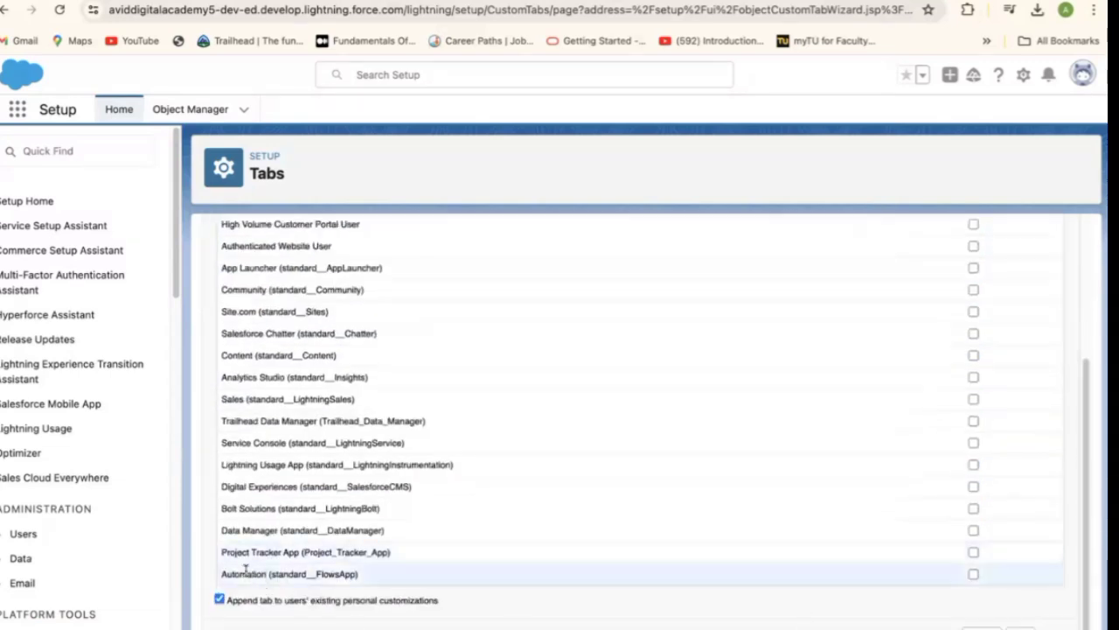
click(974, 552)
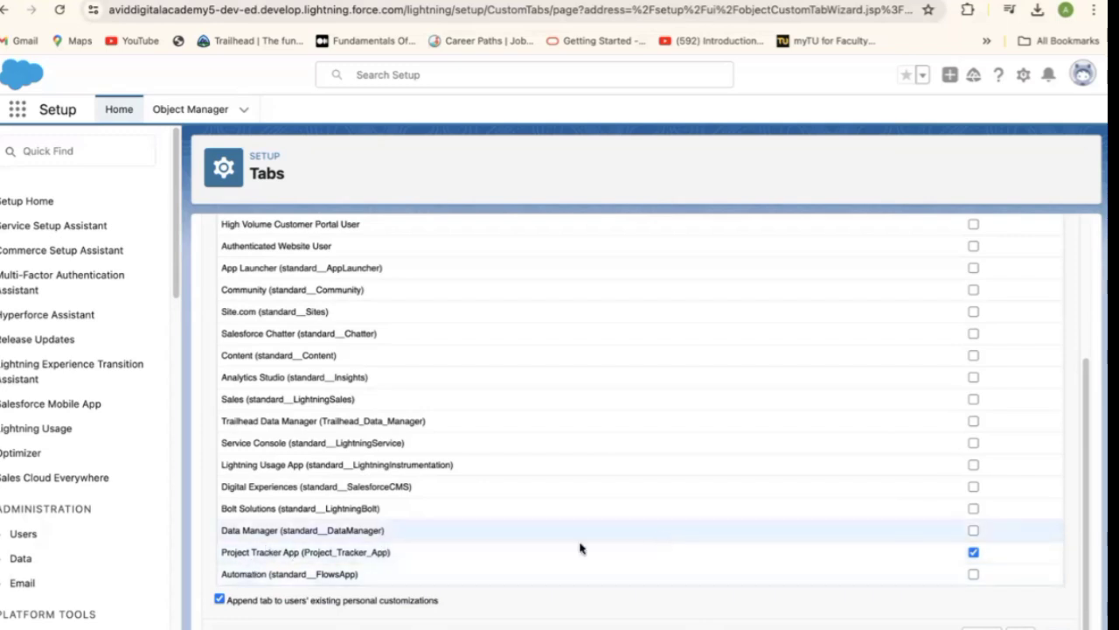
- Also include the tab in the Sales (standard__Sales) and Service (standard__Service) apps and save the custom tab
scroll(1088, 503, up, 1)
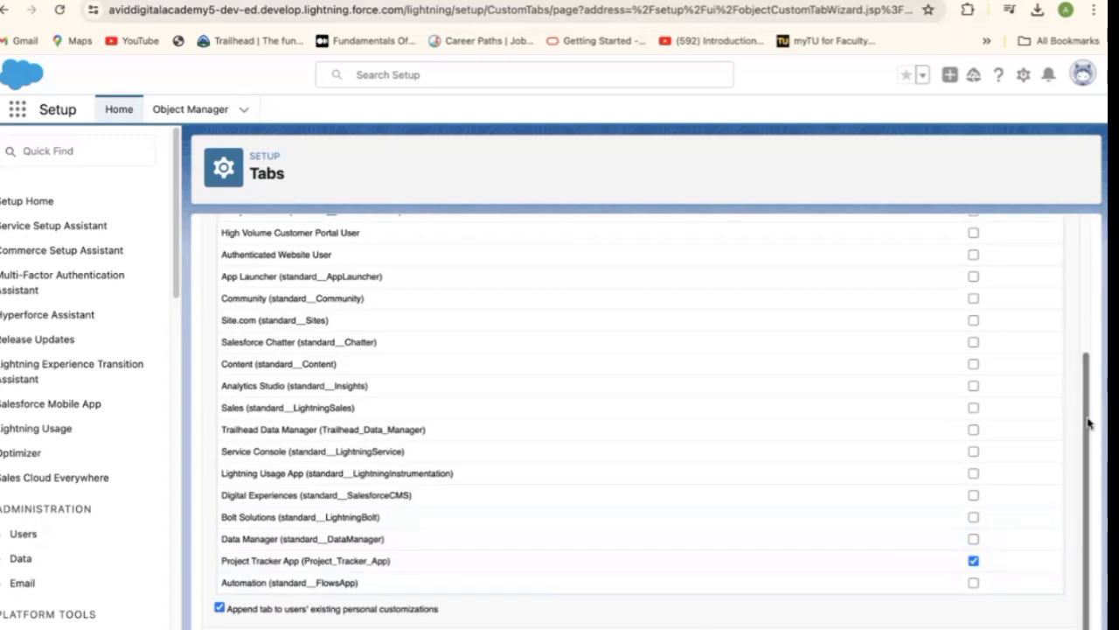
scroll(1079, 350, up, 5)
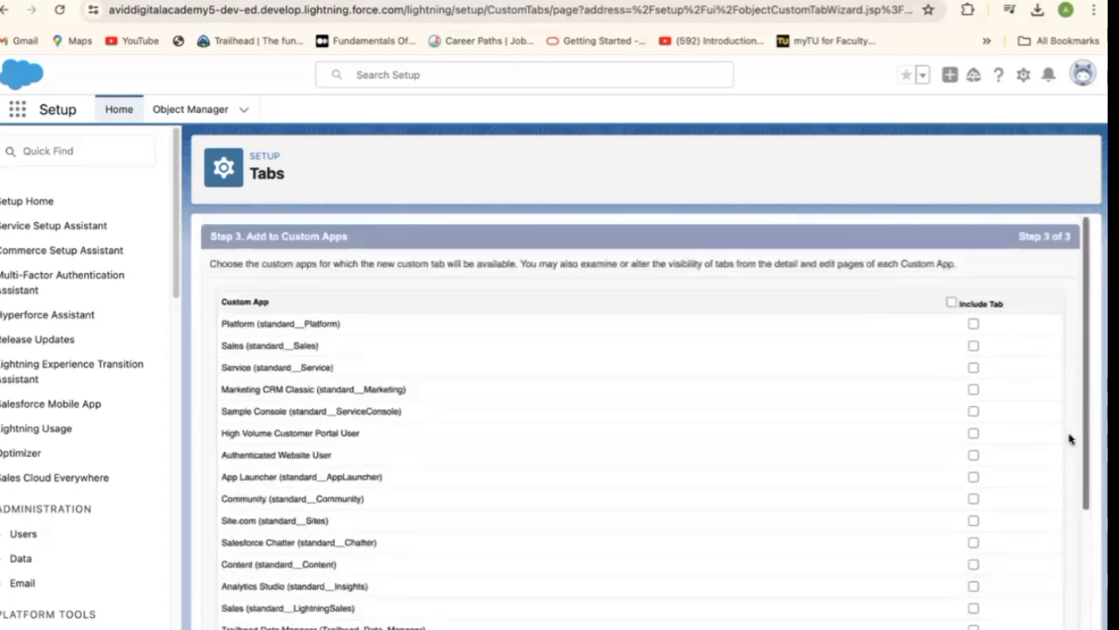
scroll(1070, 440, down, 3)
scroll(1059, 516, up, 1)
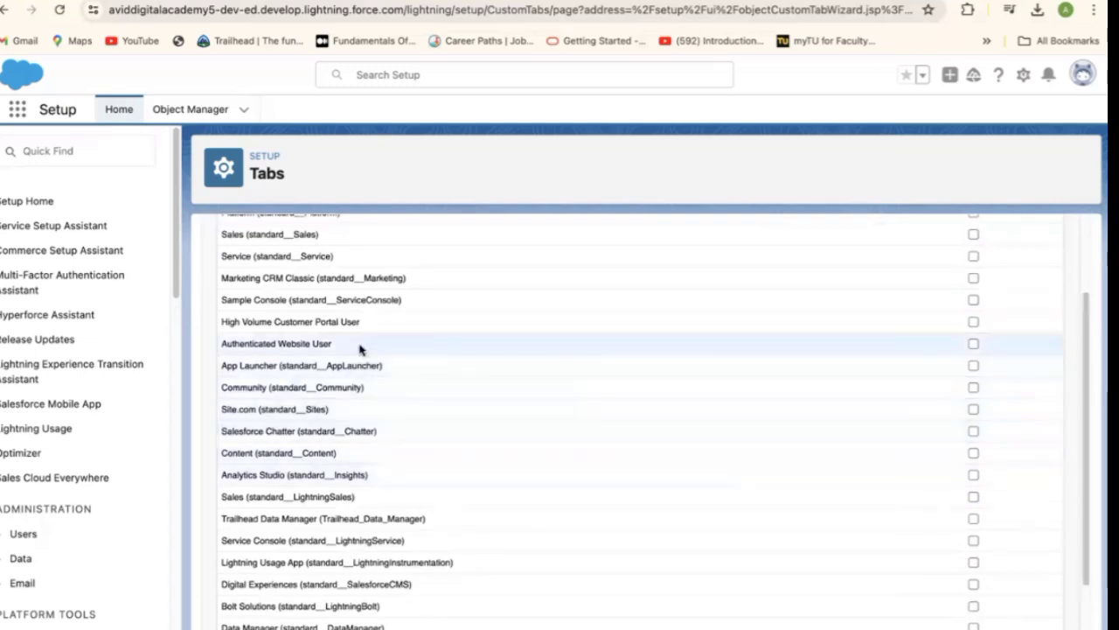
click(972, 237)
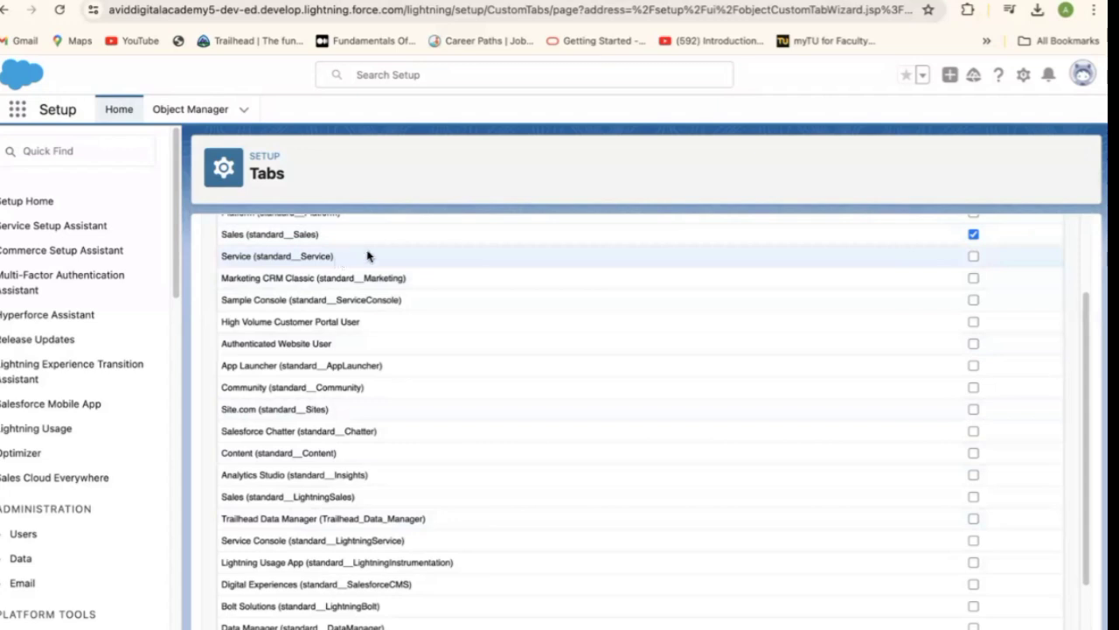
click(974, 256)
drag(1089, 420, 1089, 393)
scroll(1089, 391, up, 2)
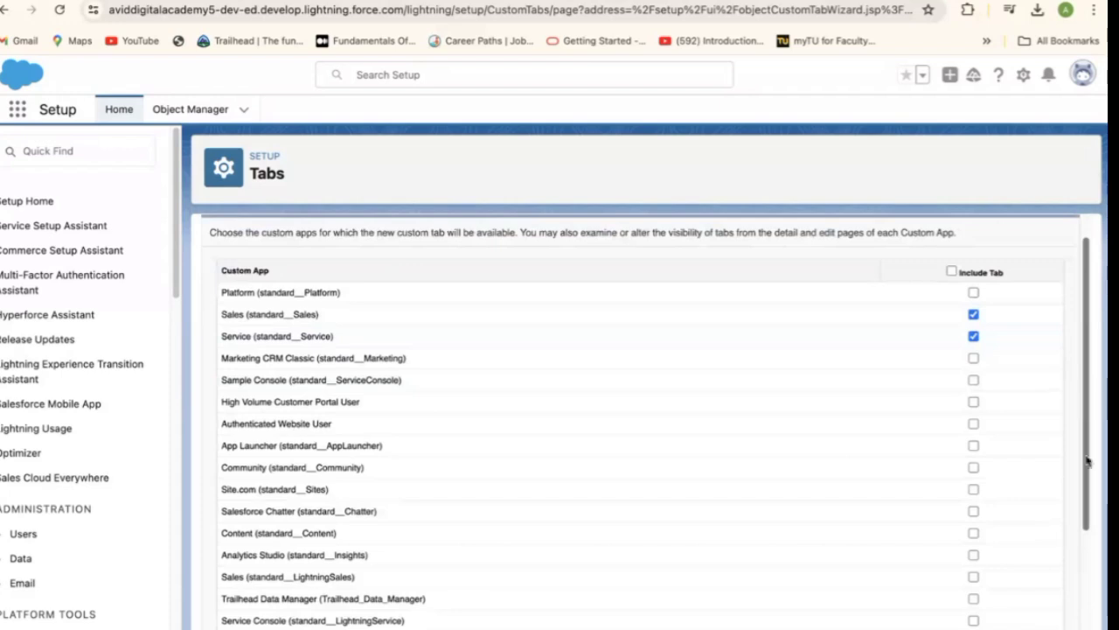
scroll(1087, 458, down, 5)
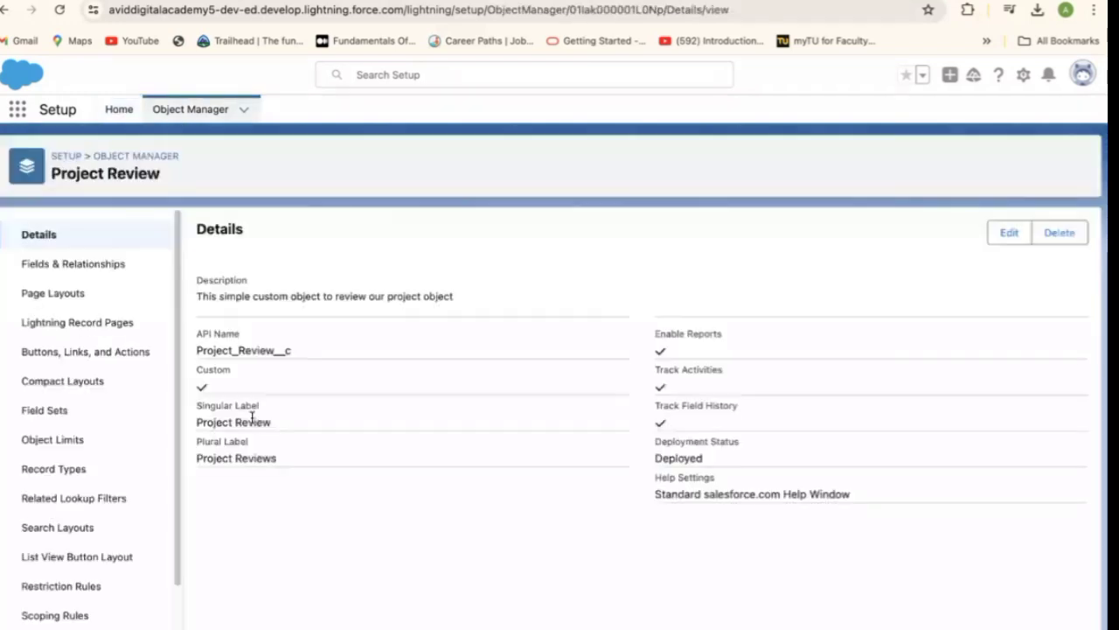
- Start a new custom field on the Project Review object with the data type Text Area (Rich)
click(77, 265)
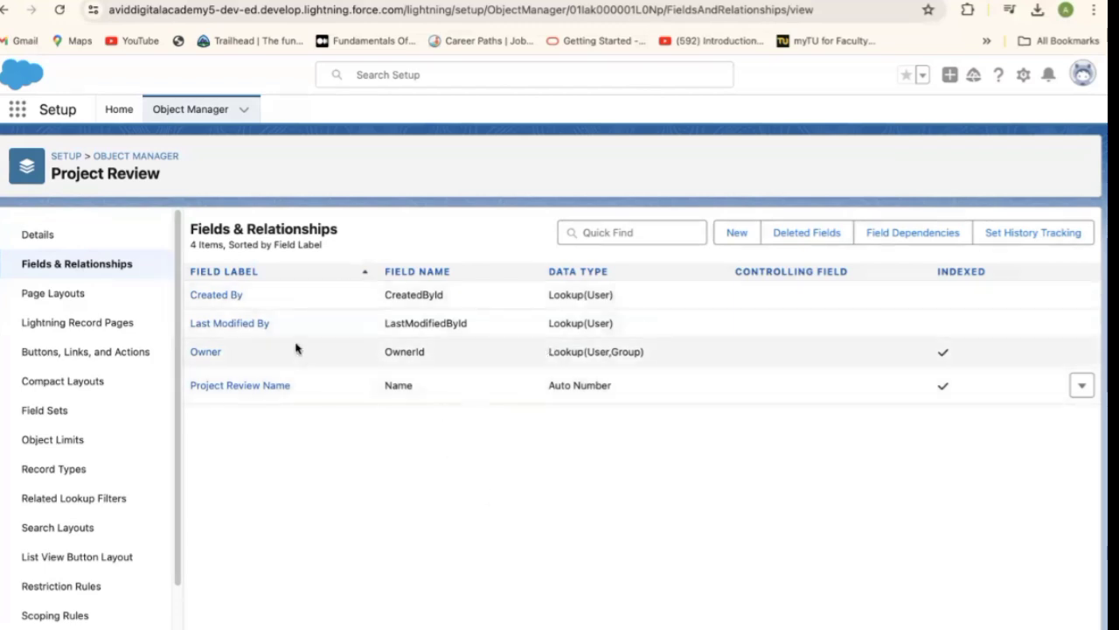
click(729, 232)
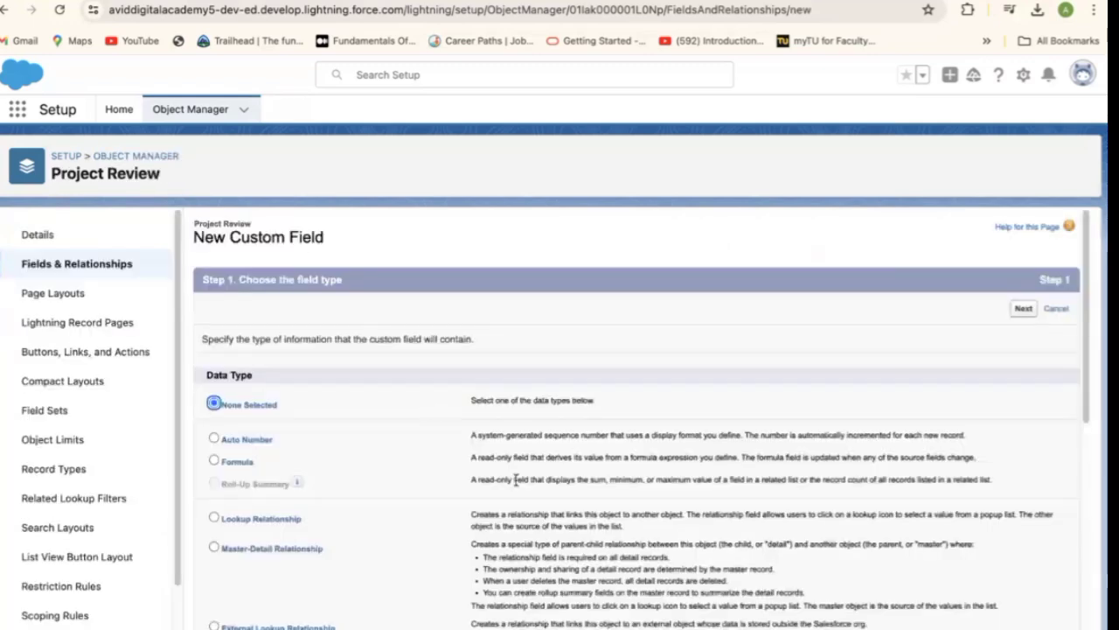
scroll(1087, 489, down, 5)
scroll(1087, 506, down, 2)
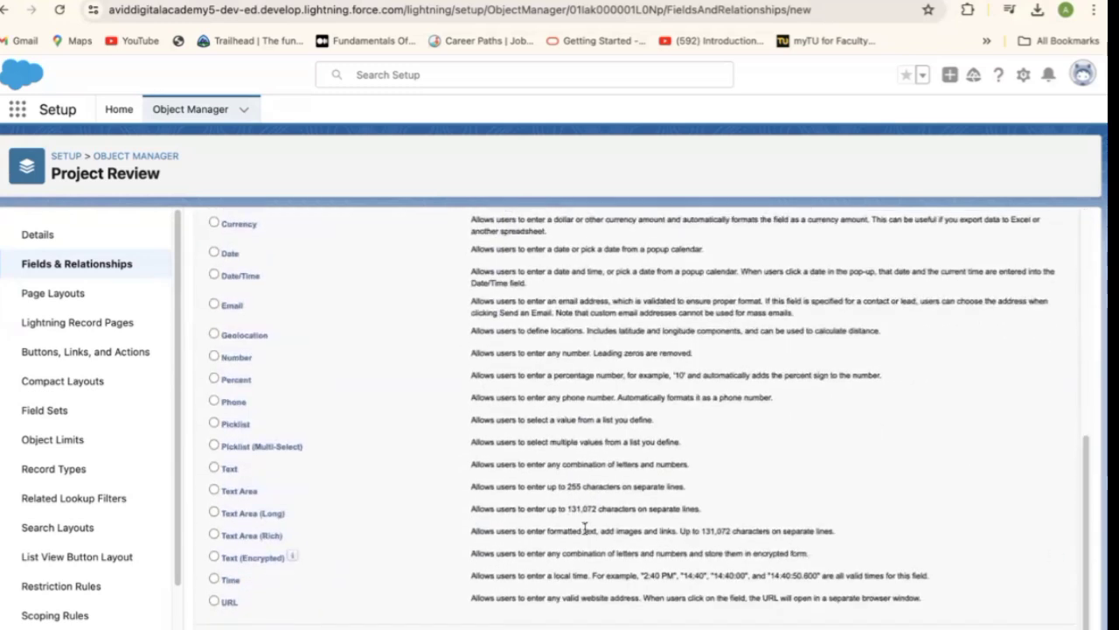
click(214, 535)
key(Return)
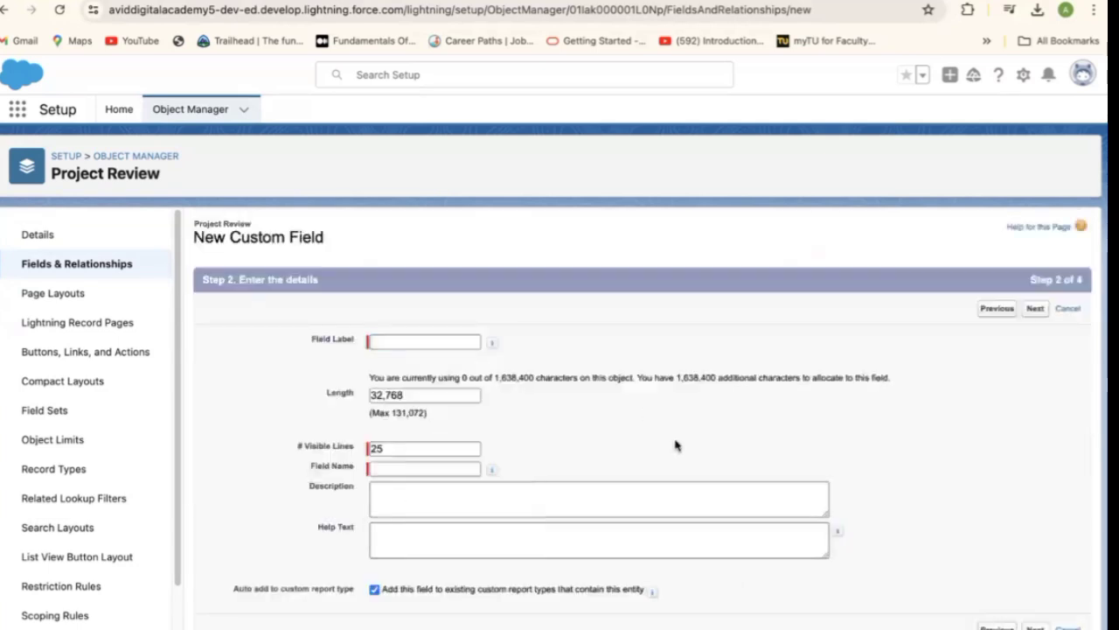
- Label and name the rich text field Details, save it on the Project Review Layout, and return to the object's field list
click(395, 343)
text(D)
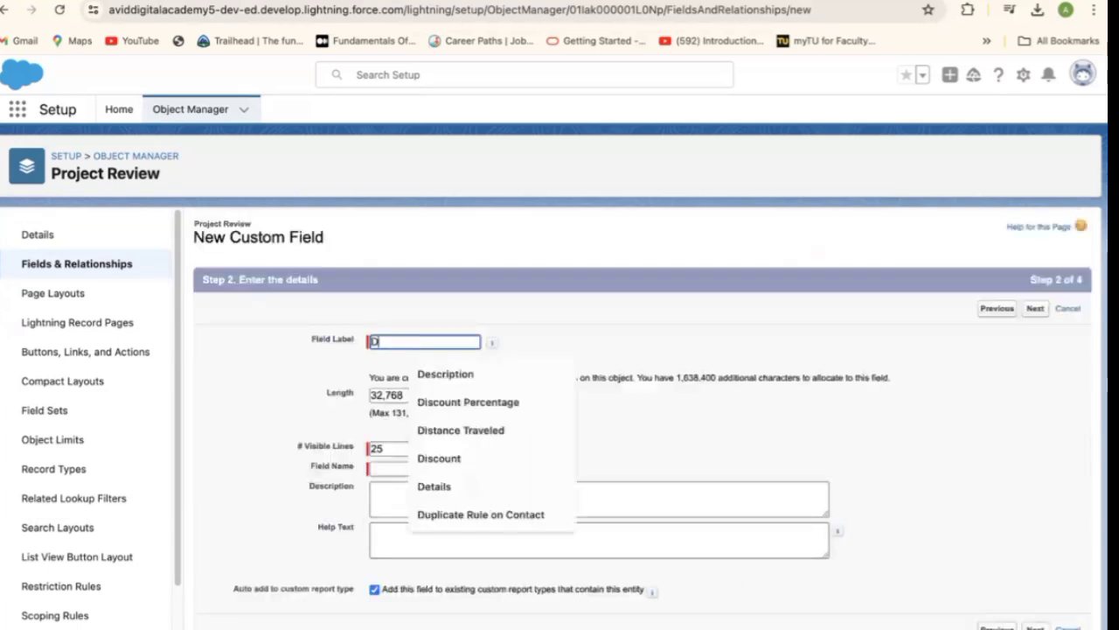
text(etai)
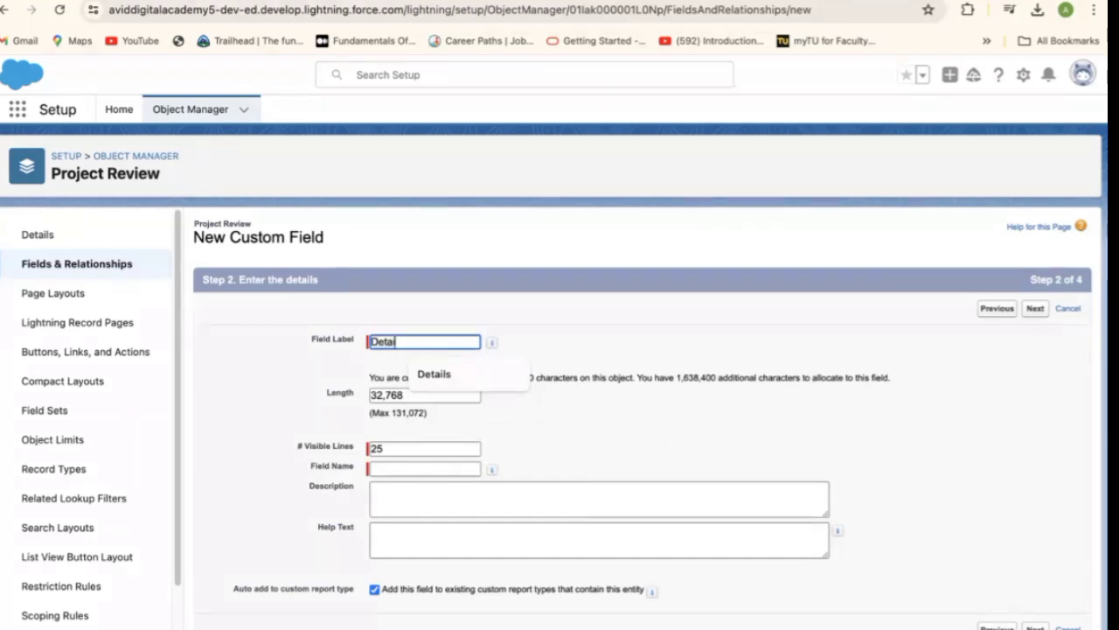
text(ls)
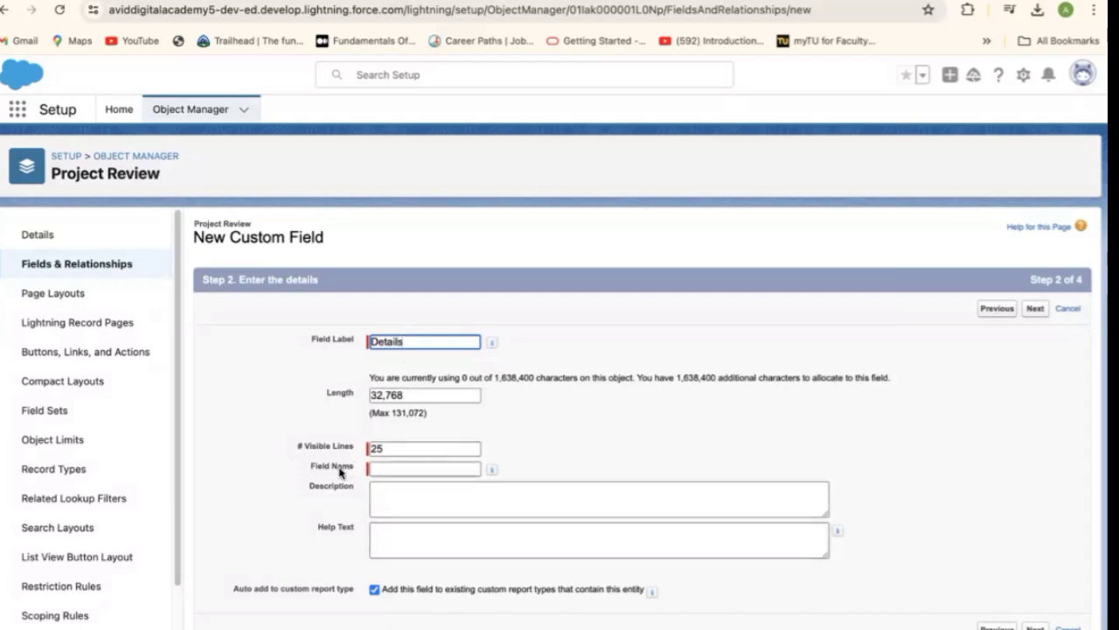
click(407, 469)
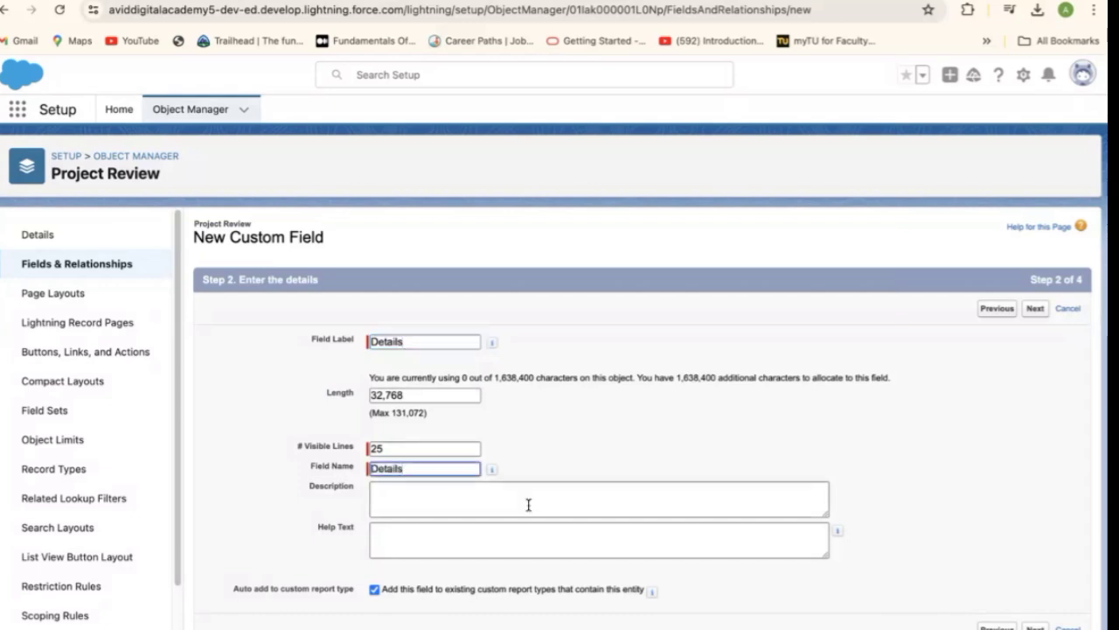
click(1036, 627)
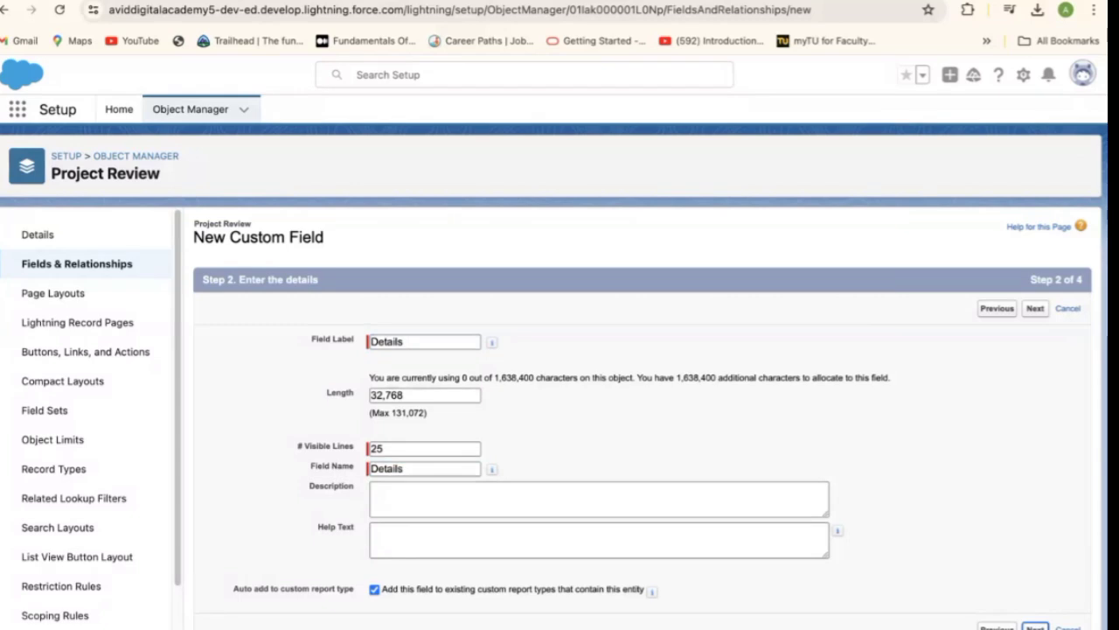
click(1025, 310)
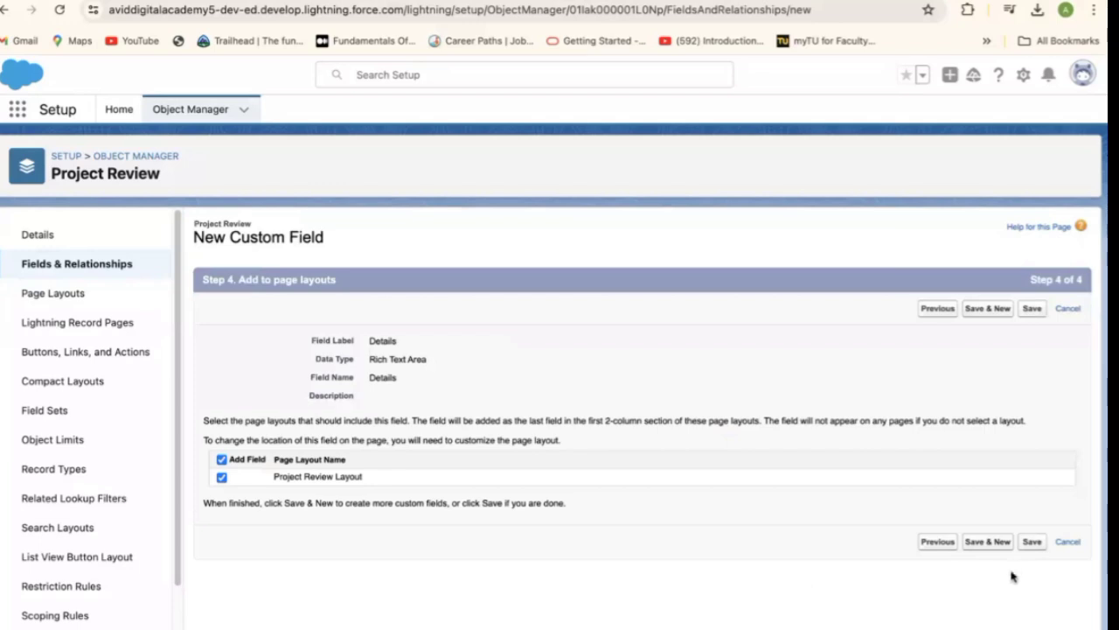
click(988, 542)
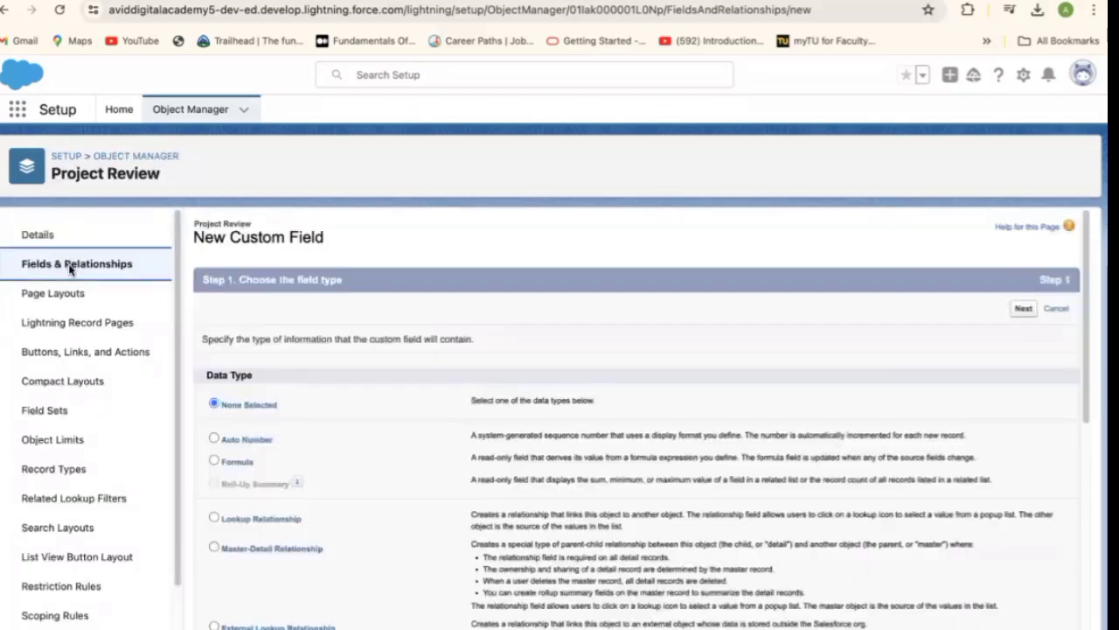
click(70, 266)
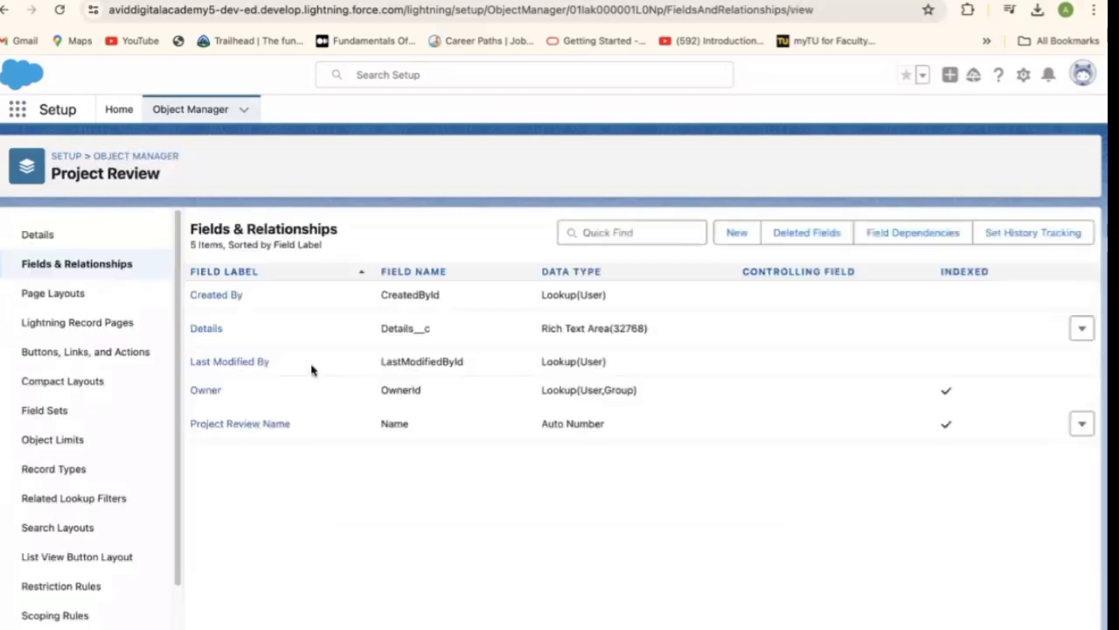
- Start a new custom field on the Project Review object with the data type Checkbox
click(737, 233)
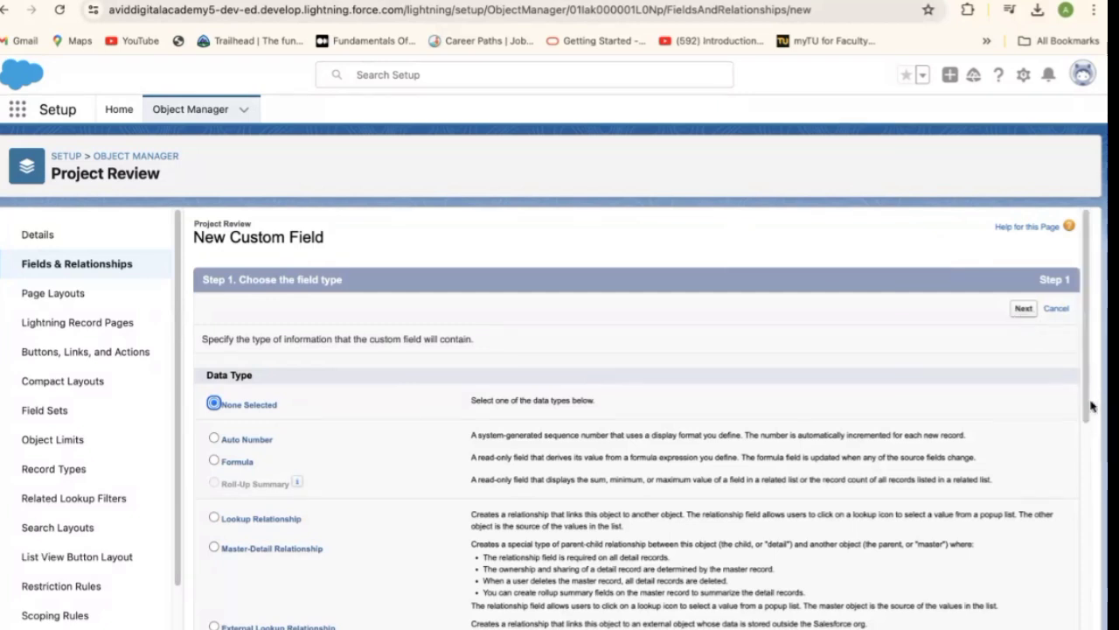
scroll(1086, 411, down, 4)
scroll(1085, 411, up, 1)
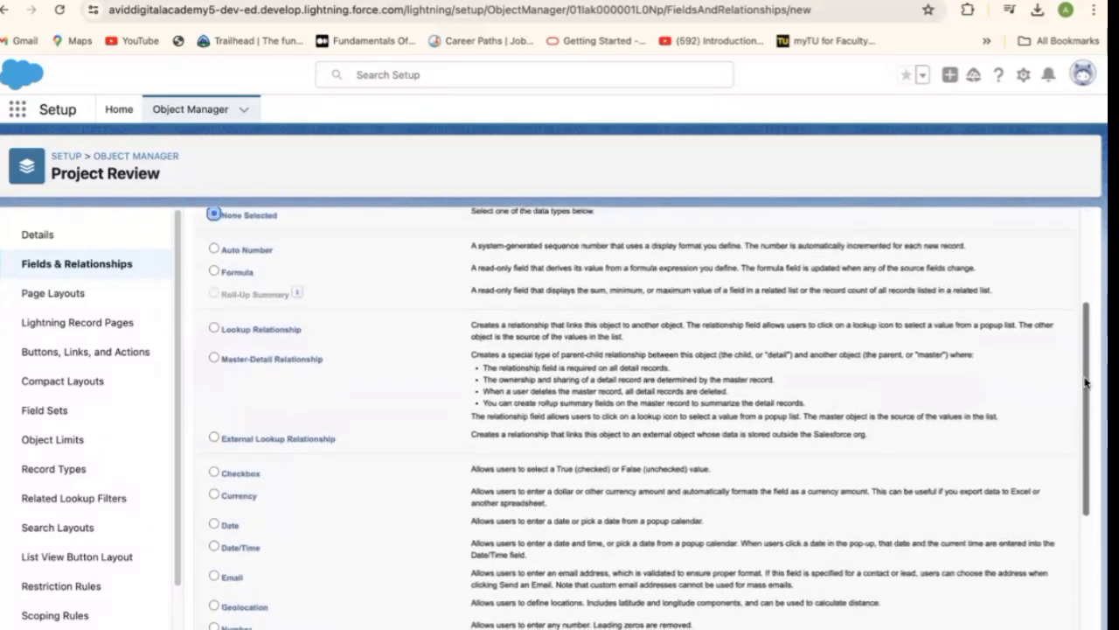
scroll(1087, 407, up, 1)
scroll(1090, 402, down, 1)
scroll(1089, 407, down, 1)
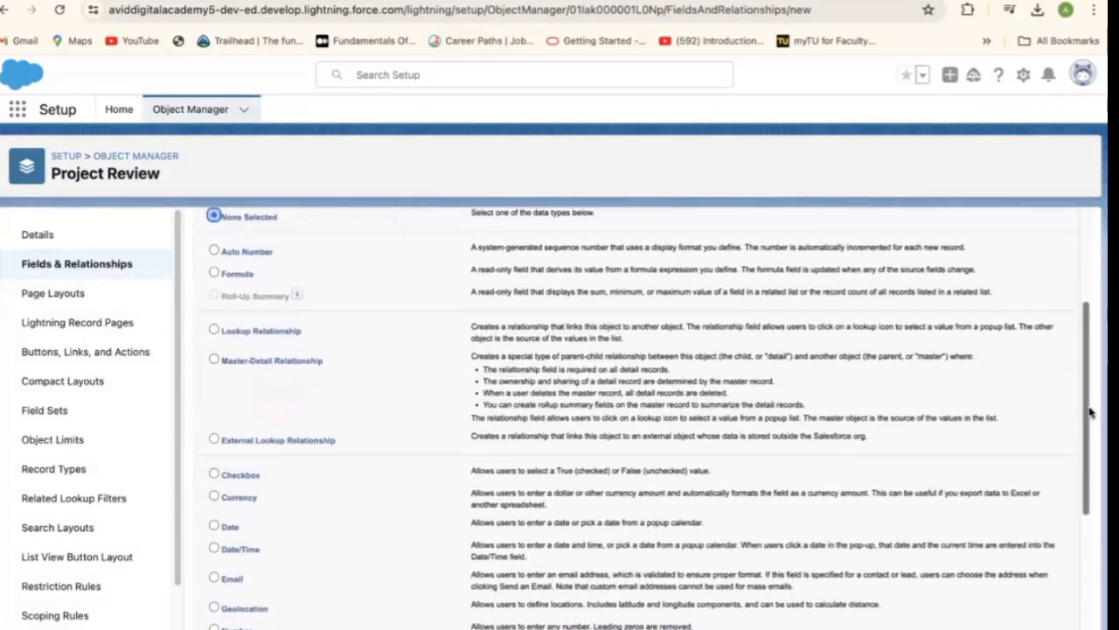
click(214, 474)
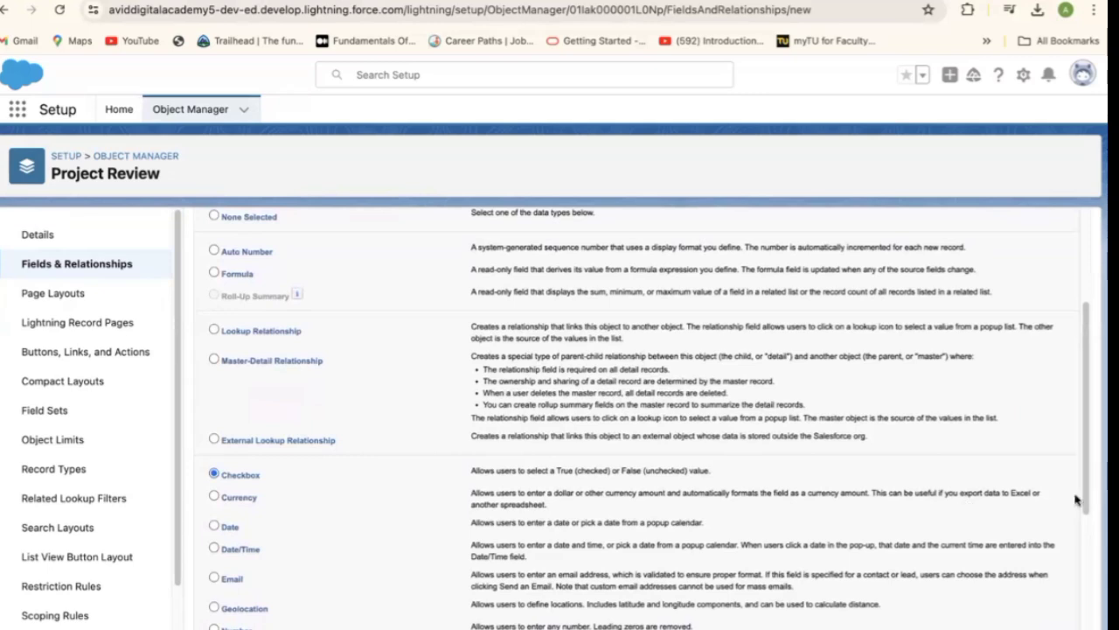
drag(1089, 494, 1089, 629)
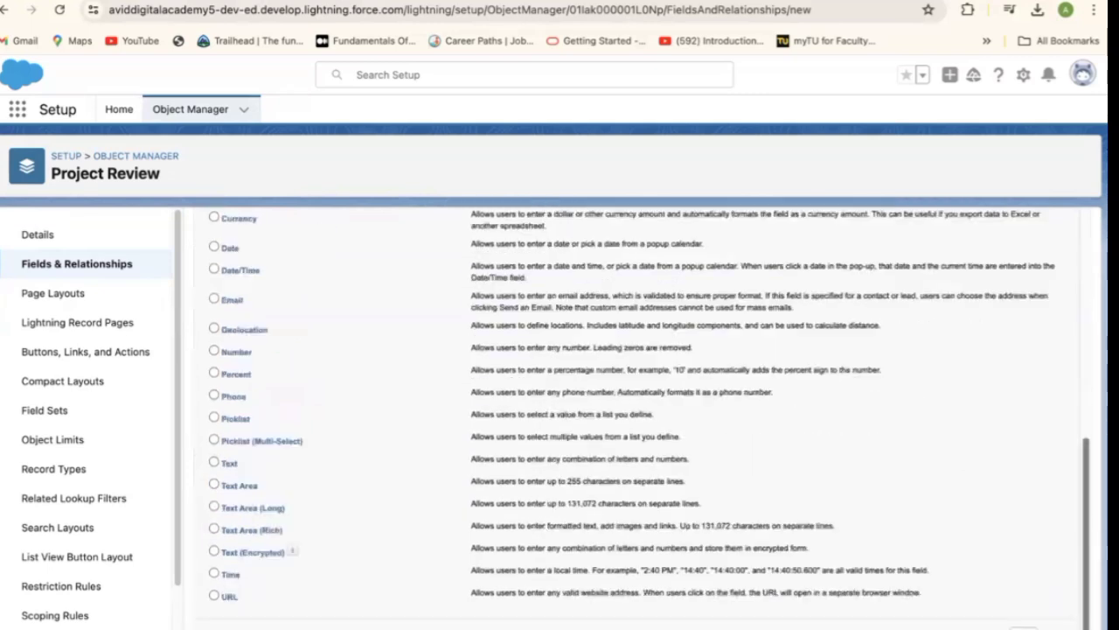
click(1024, 628)
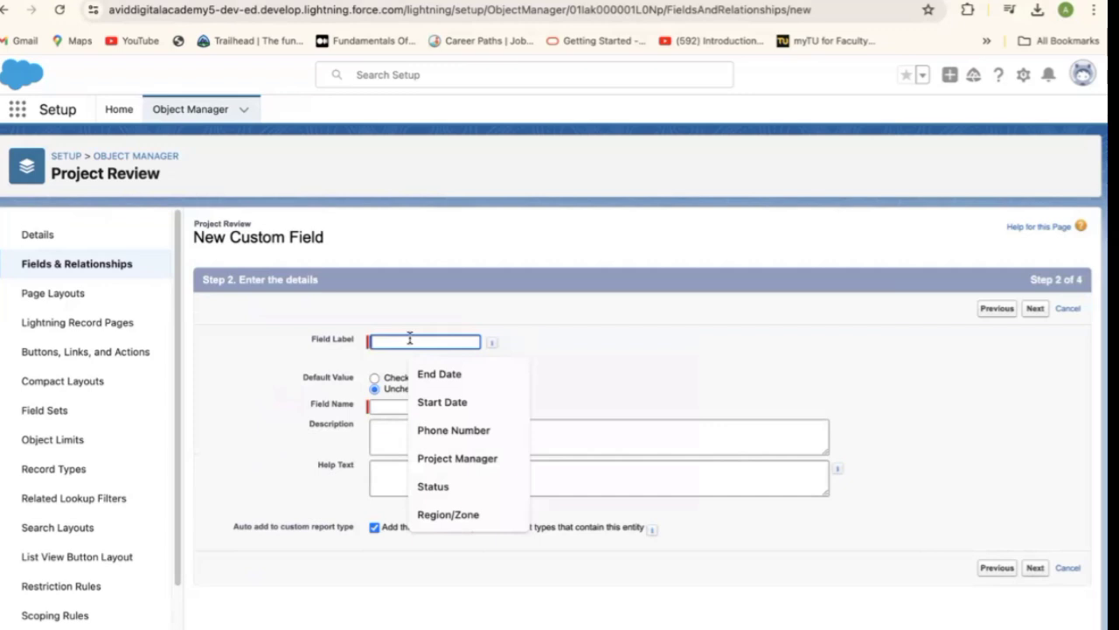
- Label the checkbox field Need Escalation with the field name Need_Escalation, keeping its default value Unchecked
click(570, 352)
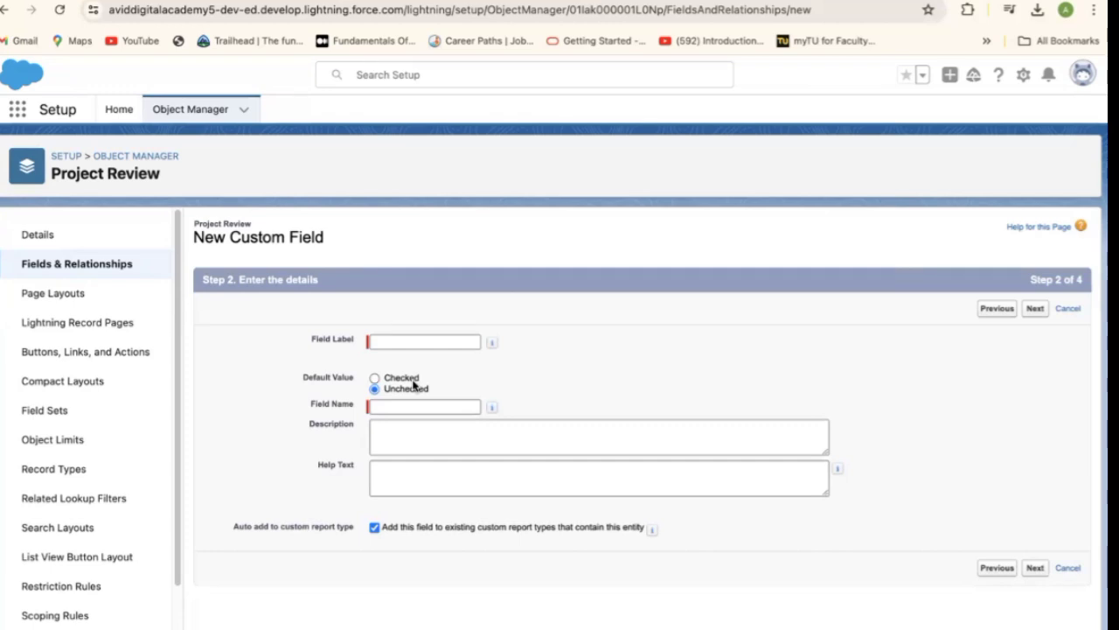
click(391, 341)
click(391, 341)
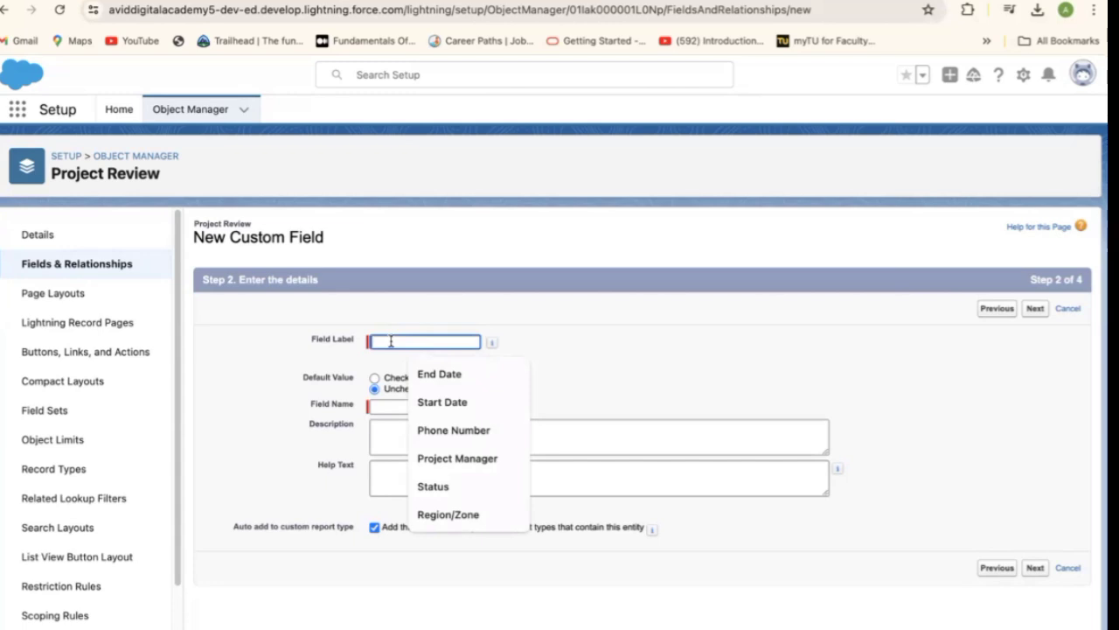
text(Need Escalation)
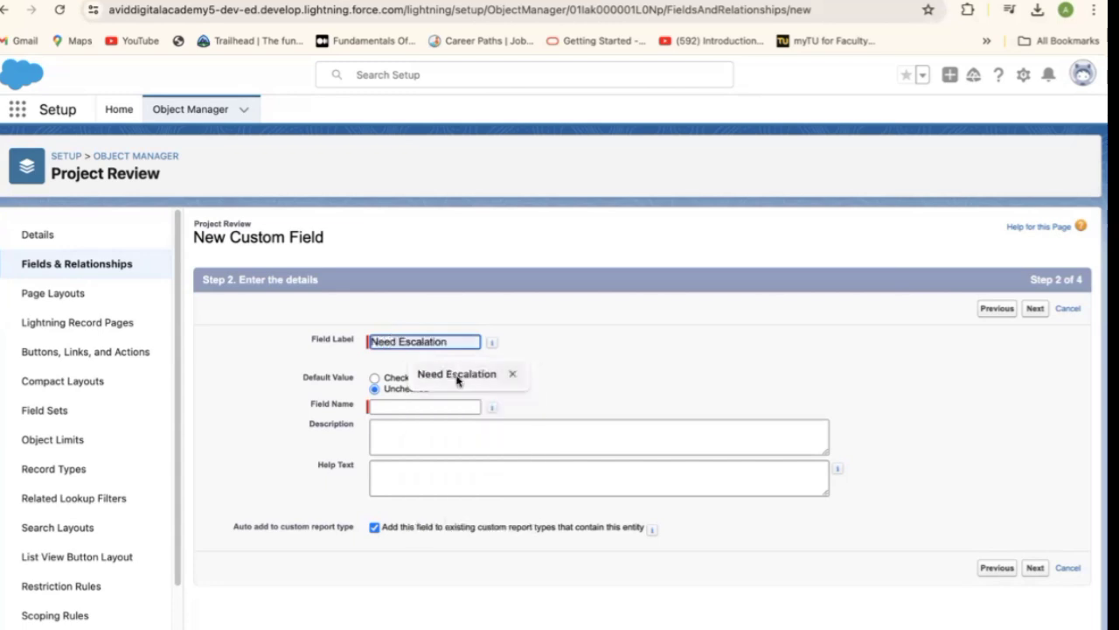
click(456, 378)
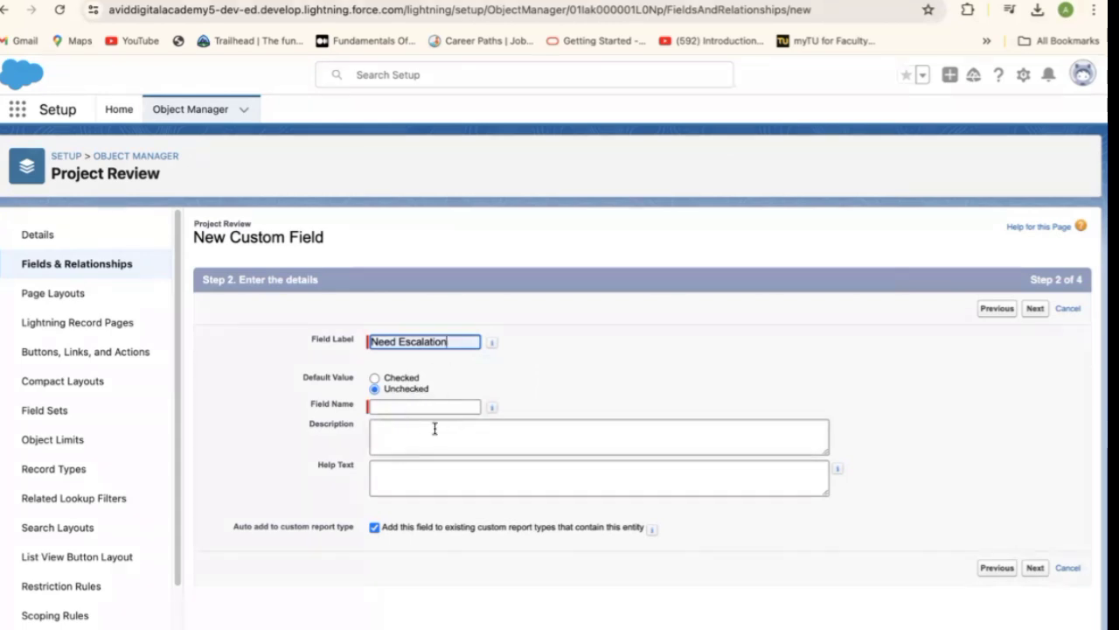
click(411, 405)
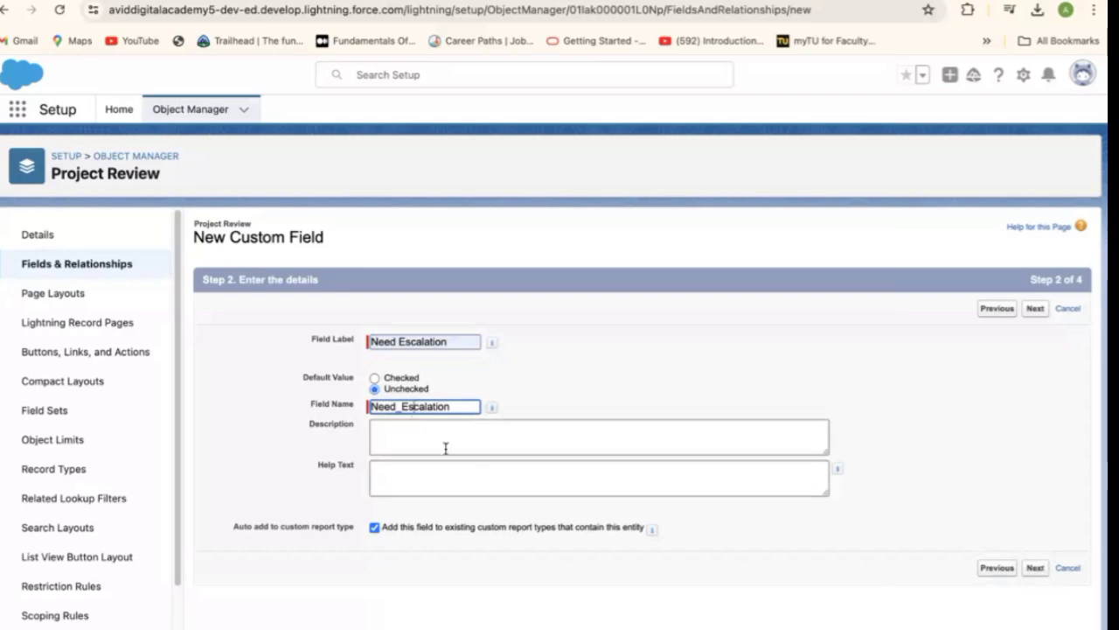
- Accept the default field-level security, save the checkbox field on the Project Review Layout, and begin another new field
click(1035, 570)
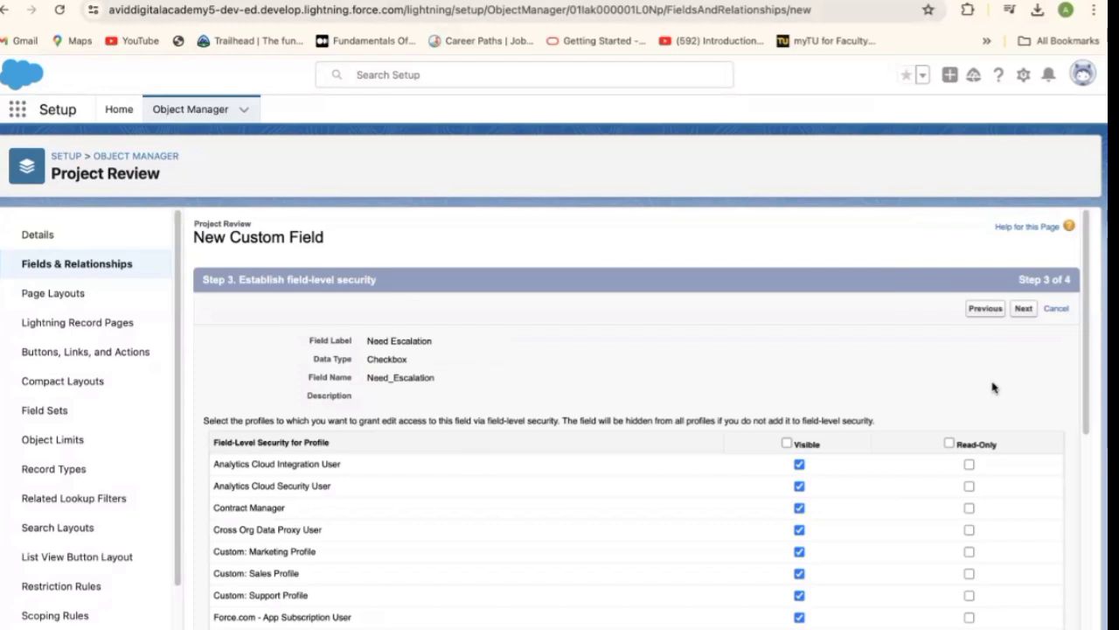
click(1024, 311)
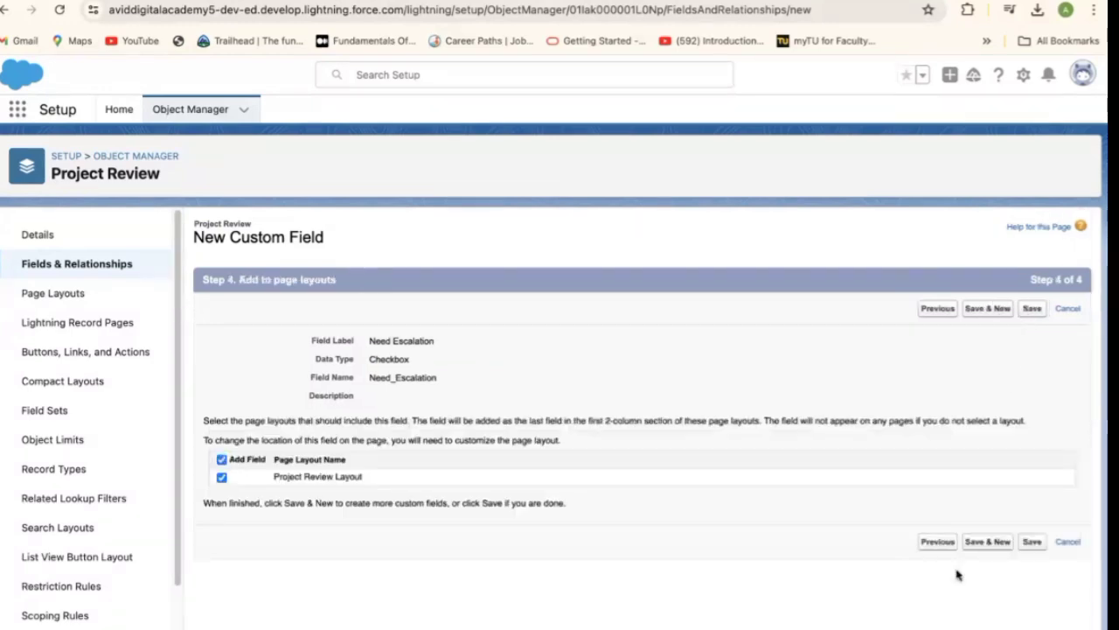
click(988, 547)
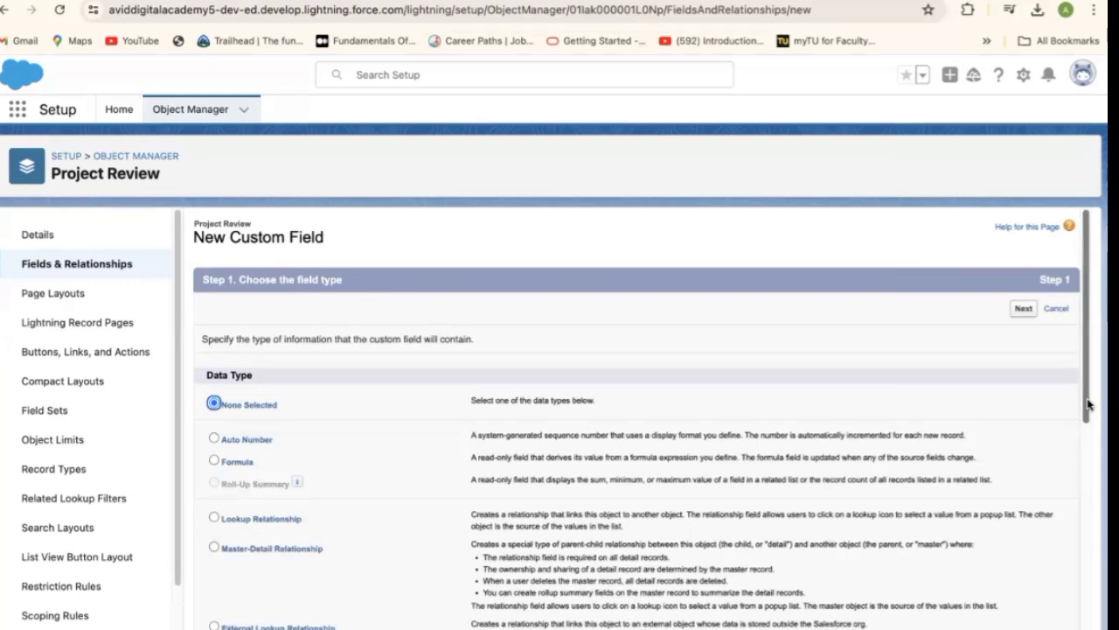
- Choose Master-Detail Relationship as the data type of the new Project Review field
click(1079, 478)
mouse_move(1077, 482)
mouse_down()
mouse_move(1079, 454)
mouse_move(1081, 480)
mouse_up()
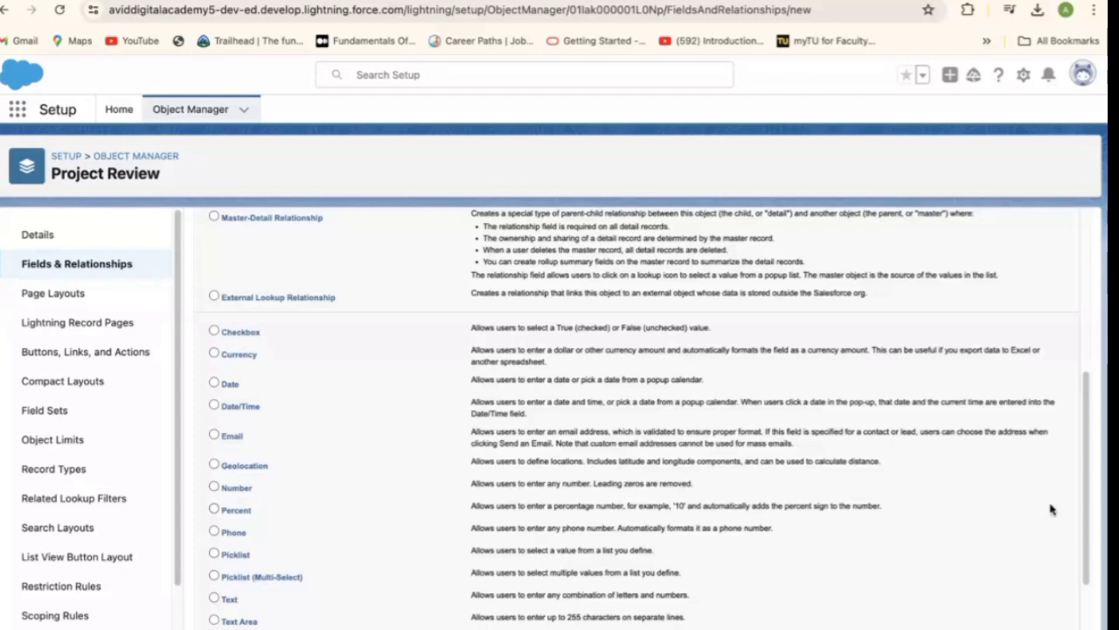
scroll(1088, 536, down, 3)
scroll(1081, 524, up, 1)
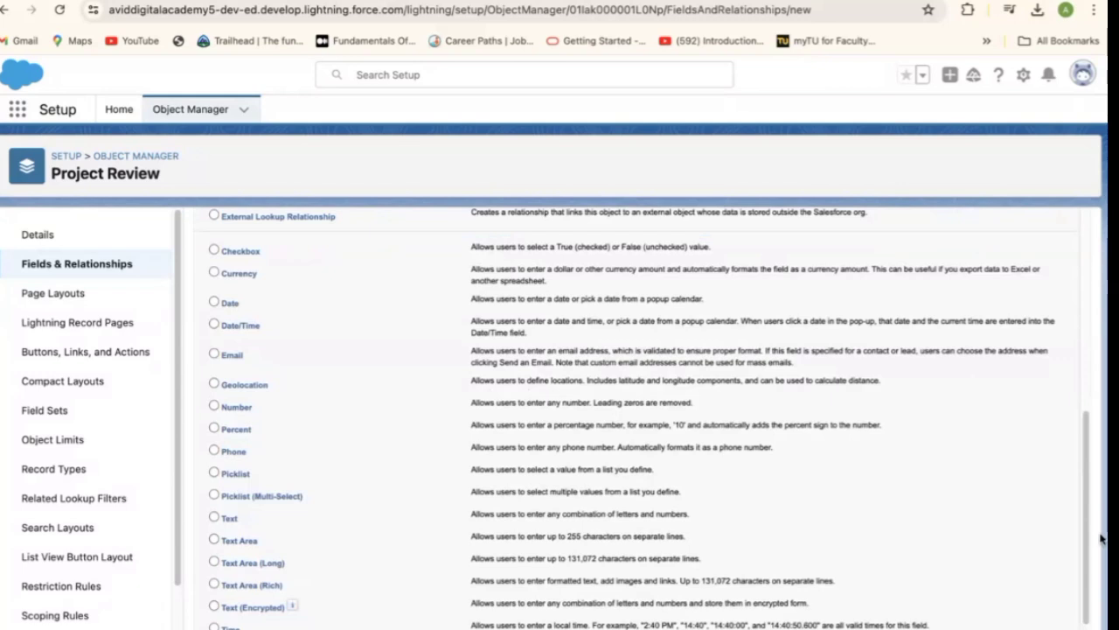
scroll(1084, 525, up, 4)
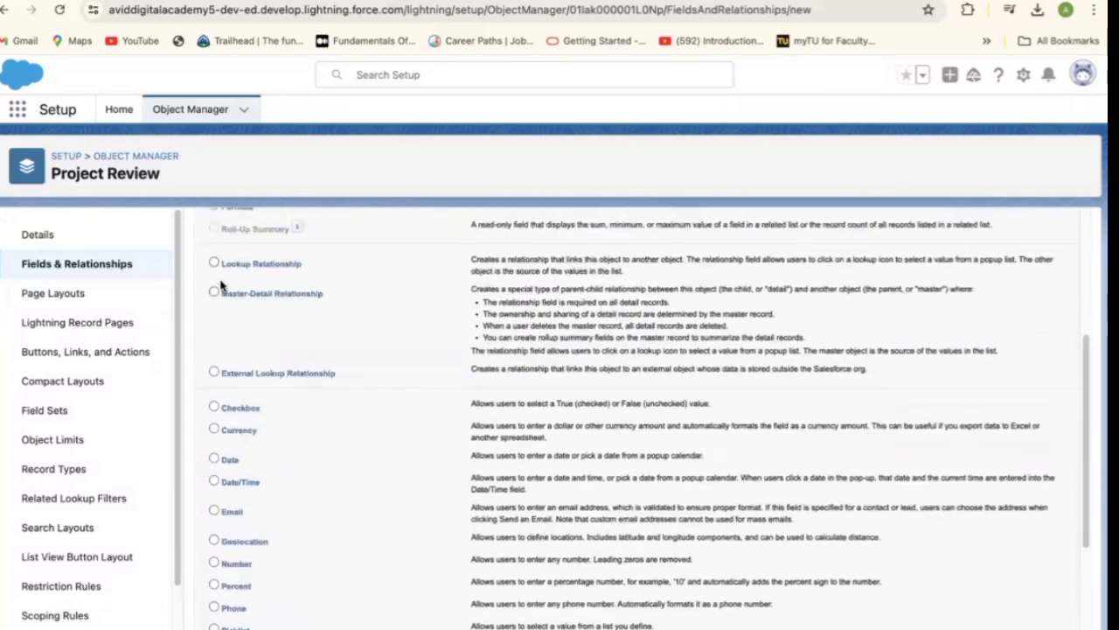
click(214, 293)
scroll(1088, 489, down, 3)
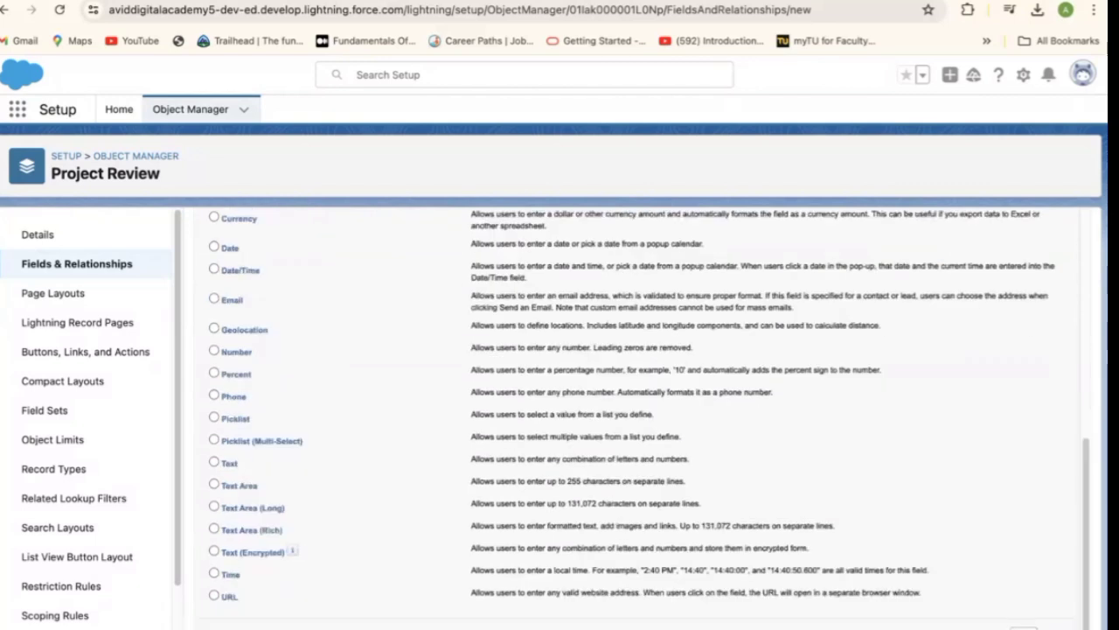
click(1024, 627)
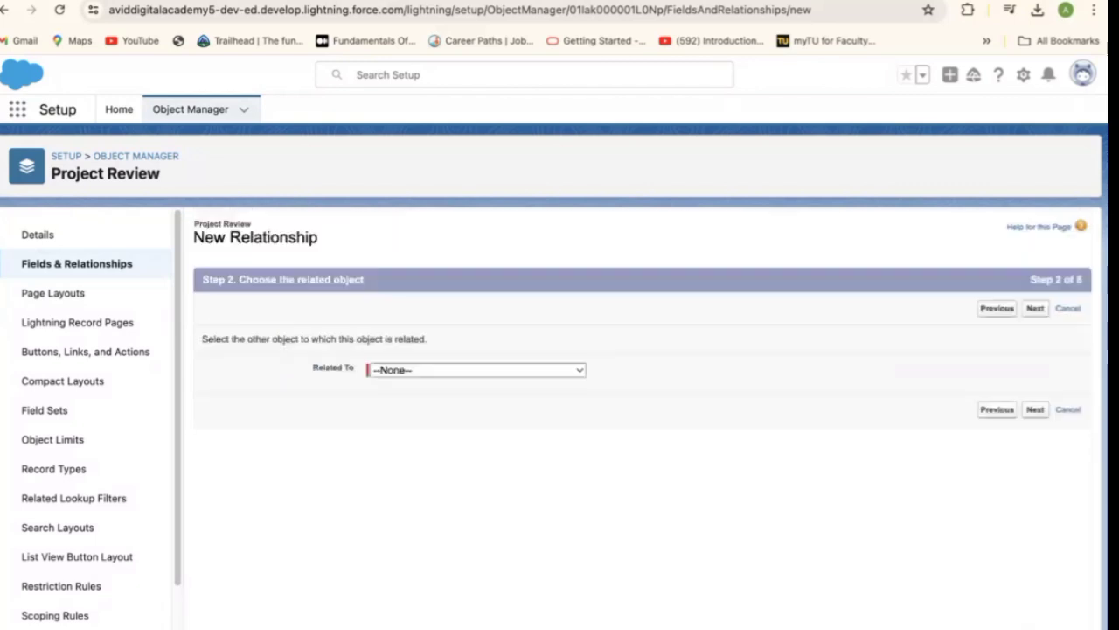
- Relate the master-detail field to the Project object and continue to its label and name settings
click(576, 374)
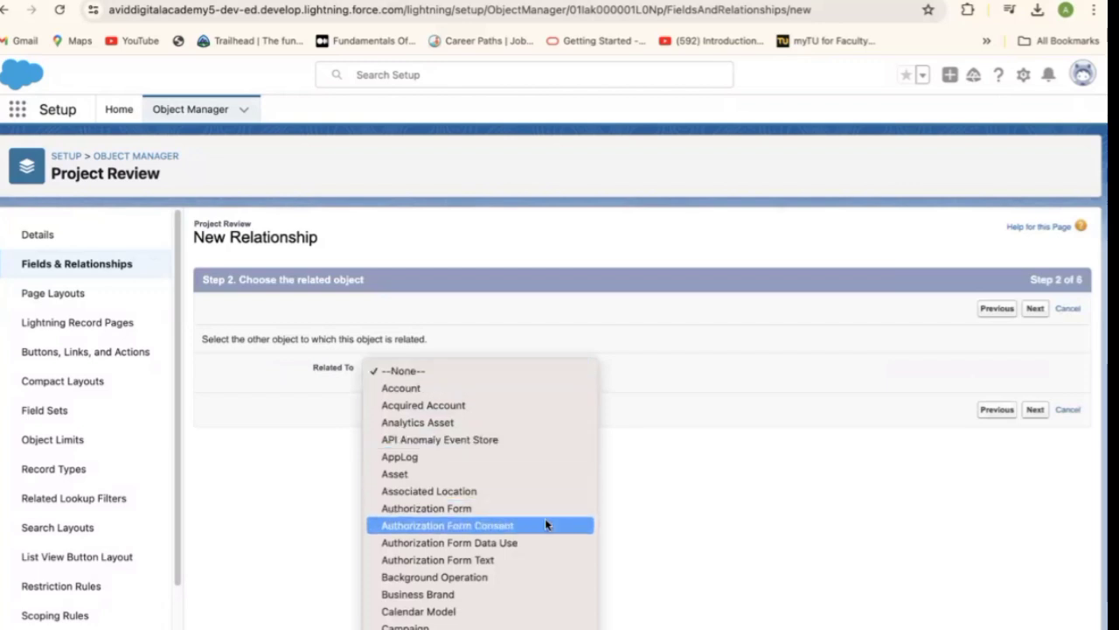
scroll(500, 583, down, 3)
scroll(500, 581, down, 1)
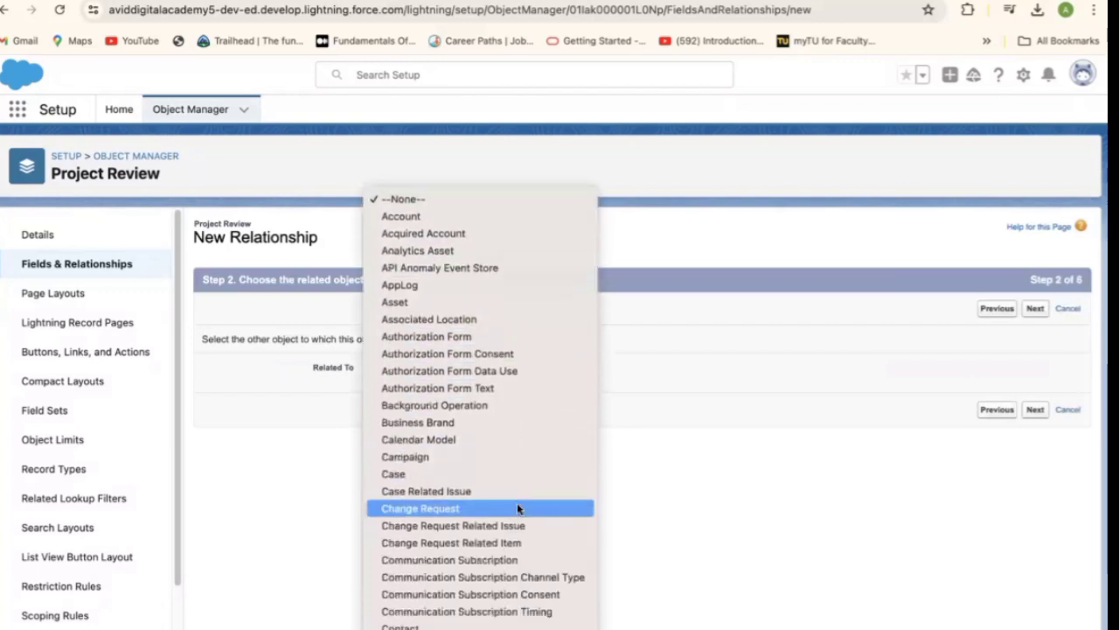
scroll(517, 503, down, 3)
scroll(517, 586, down, 5)
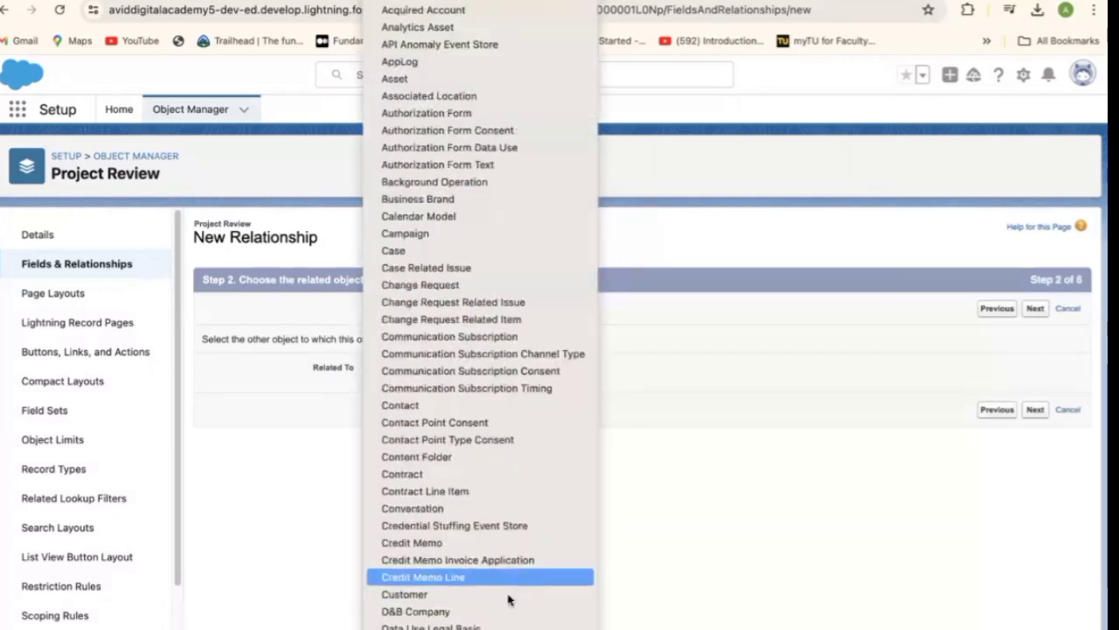
scroll(525, 525, down, 3)
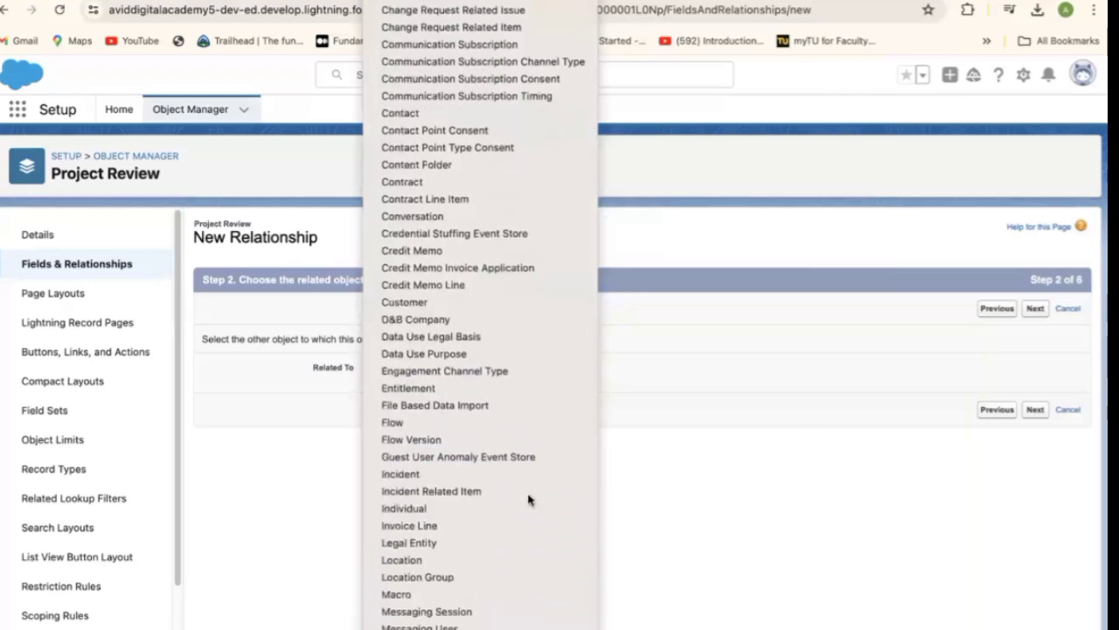
scroll(516, 612, down, 7)
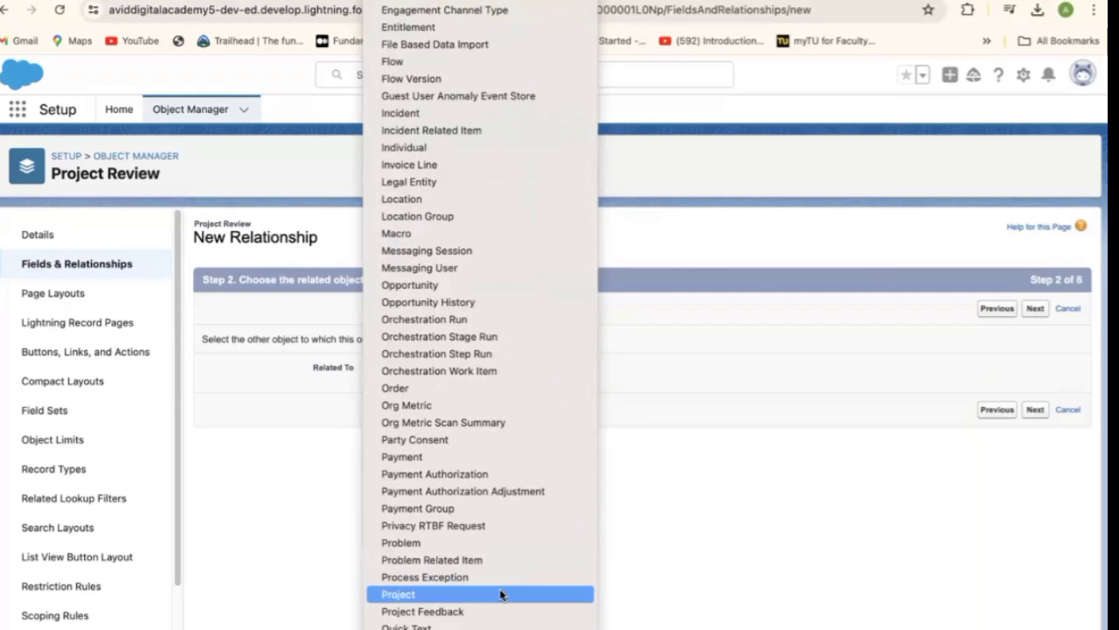
click(501, 594)
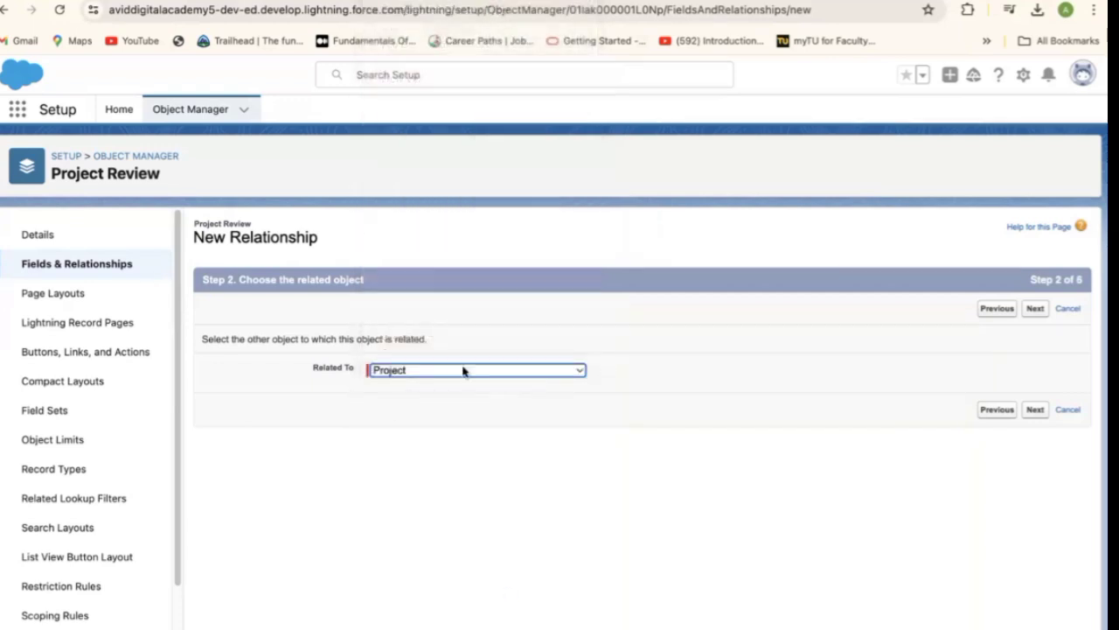
click(1036, 410)
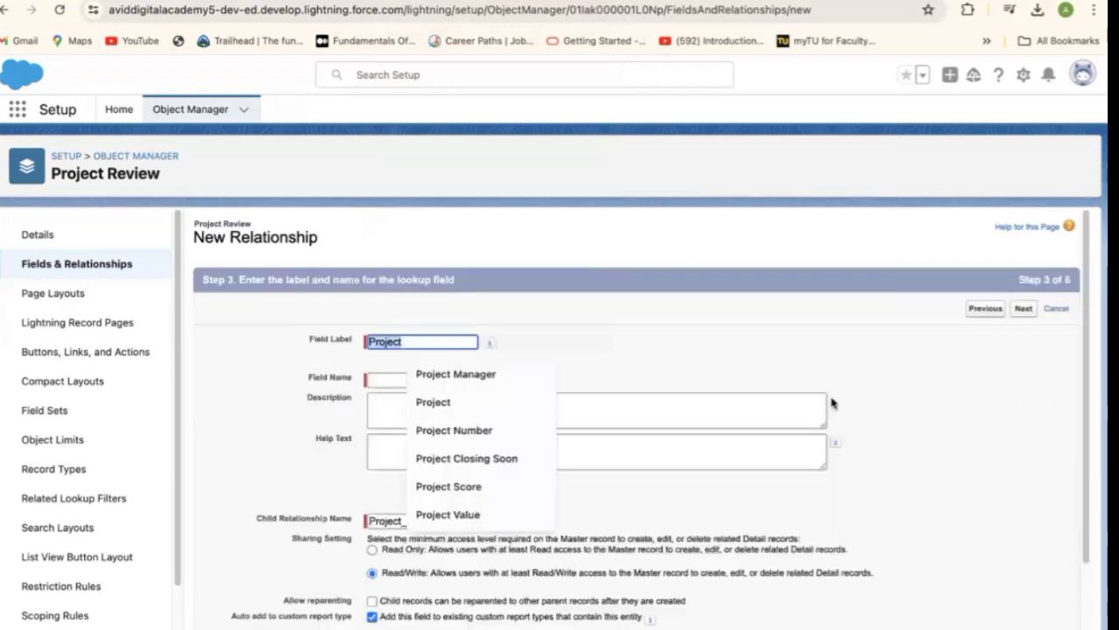
- Keep the relationship's default settings, save it with the Project Reviews related list on the Installation, Production and Project layouts, and begin another field
click(724, 364)
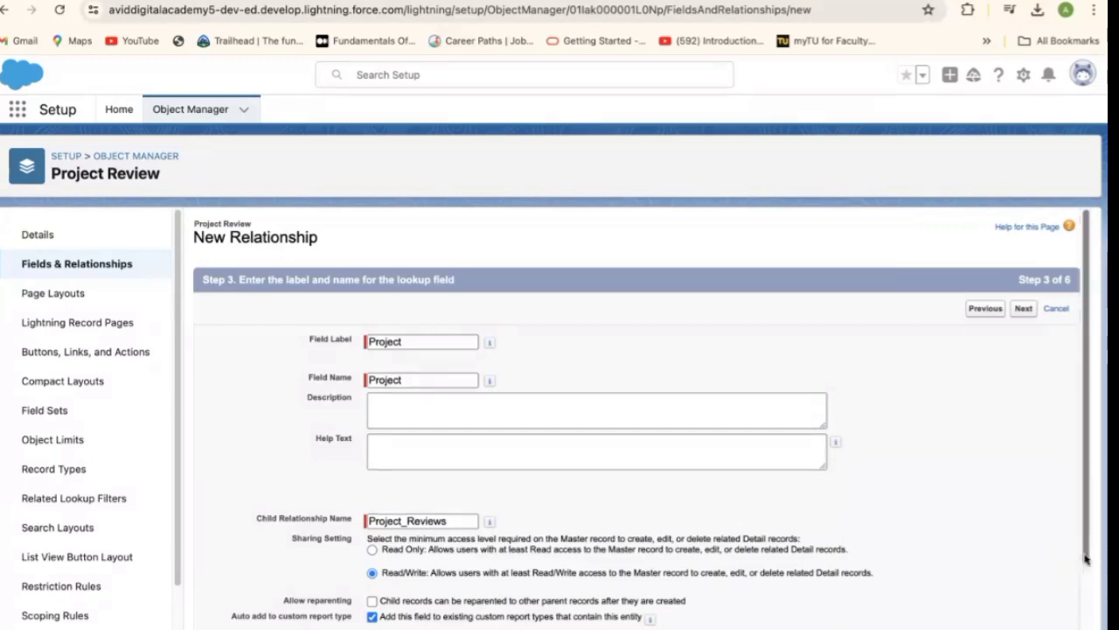
scroll(1085, 549, down, 2)
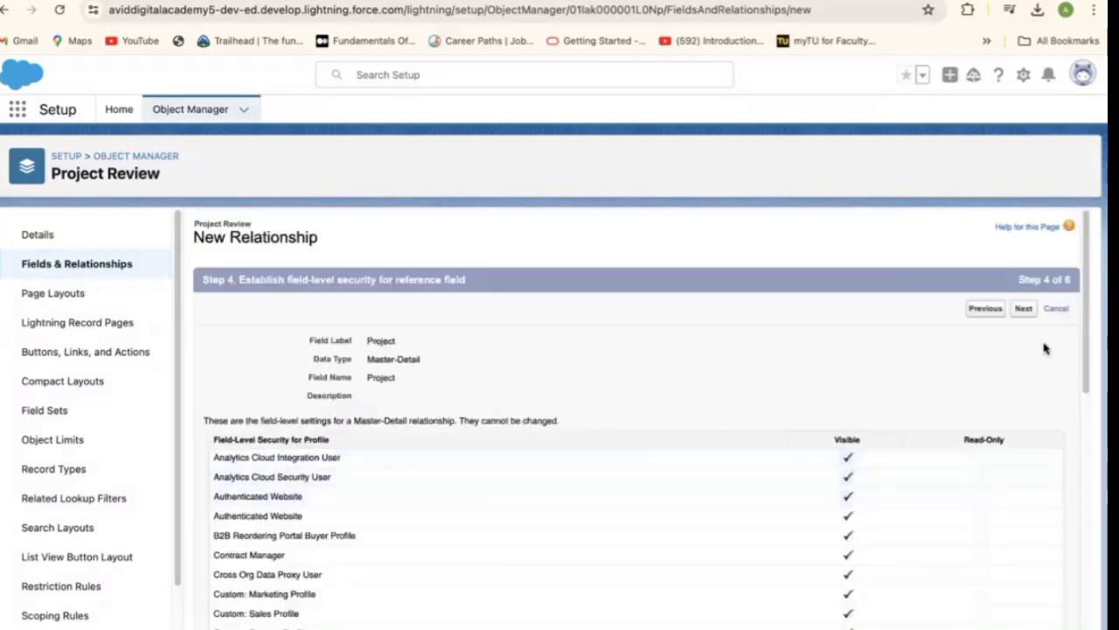
click(1023, 308)
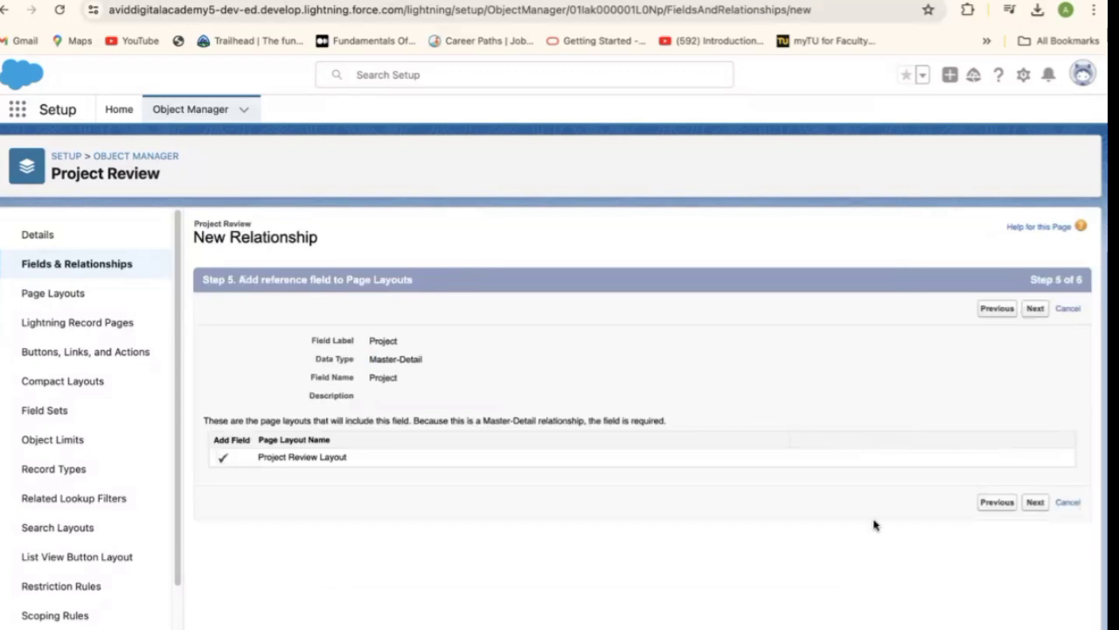
click(996, 310)
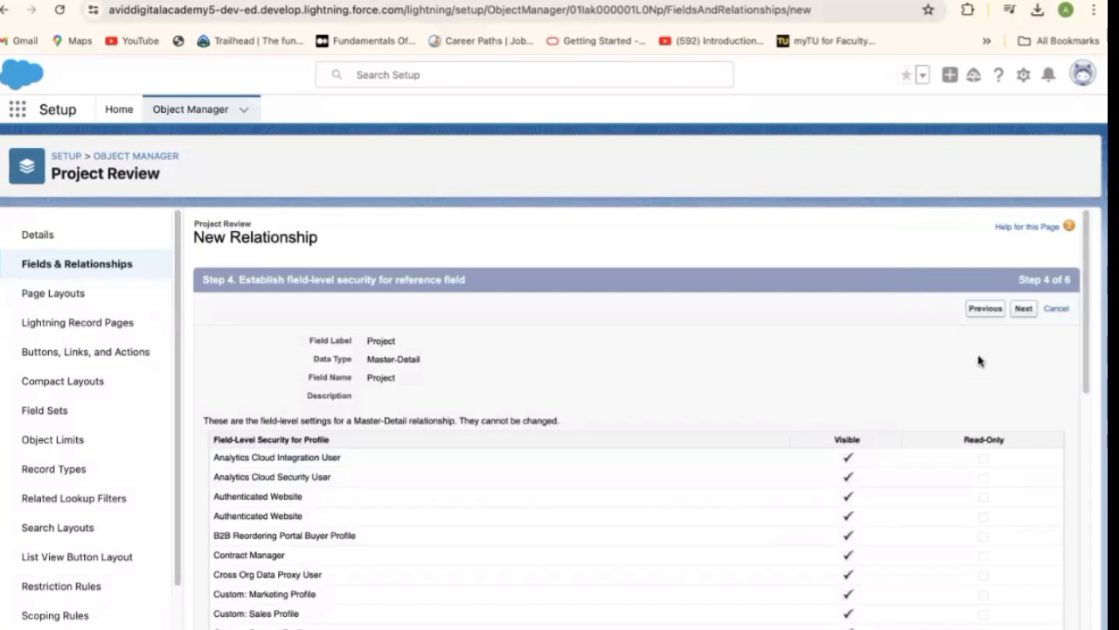
click(1023, 309)
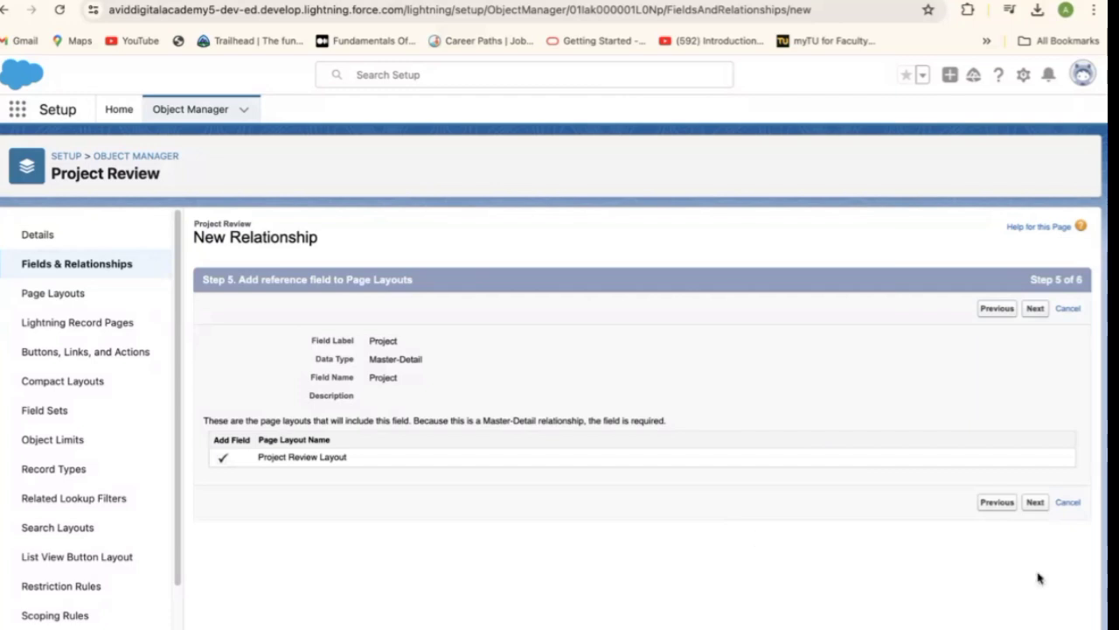
click(1035, 503)
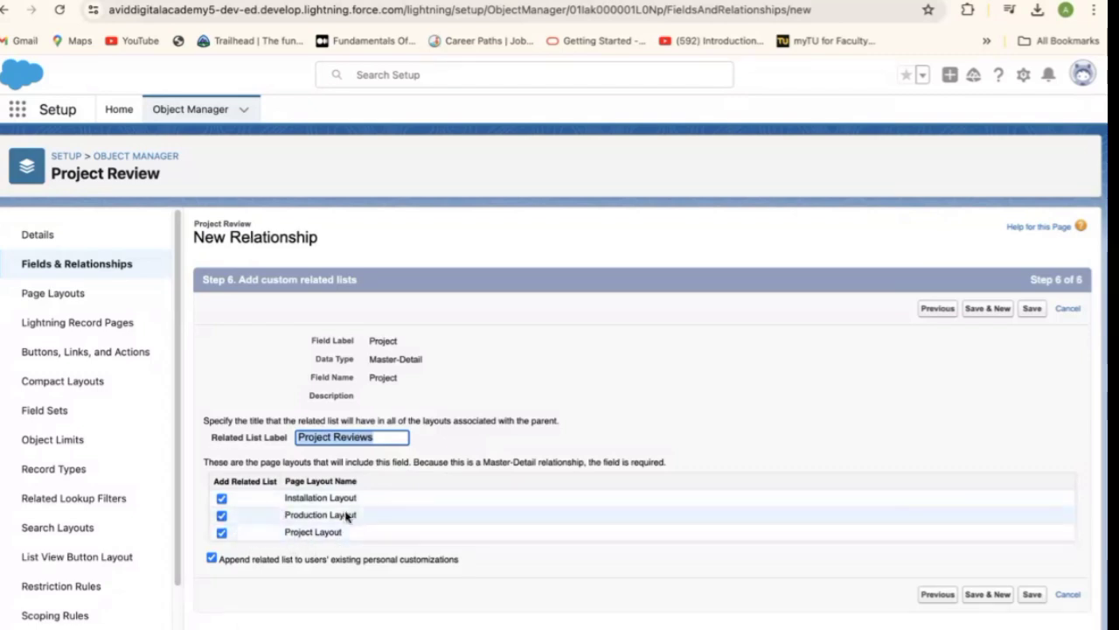
click(994, 596)
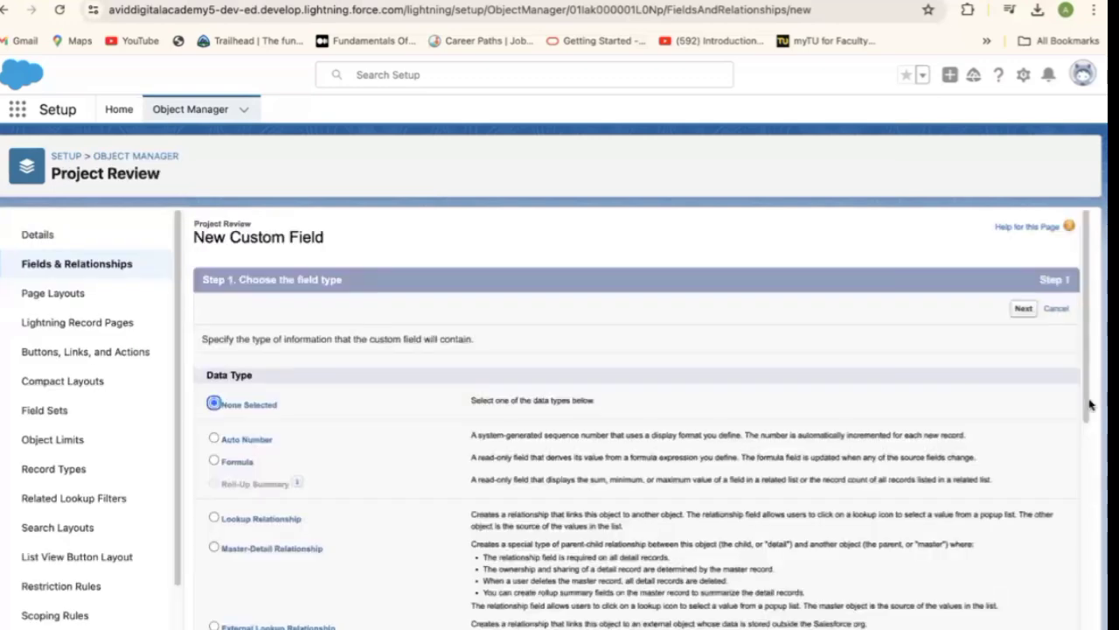
- Choose Picklist as the data type of the new Project Review field and continue to its details
drag(1091, 409, 1089, 494)
scroll(1089, 494, down, 3)
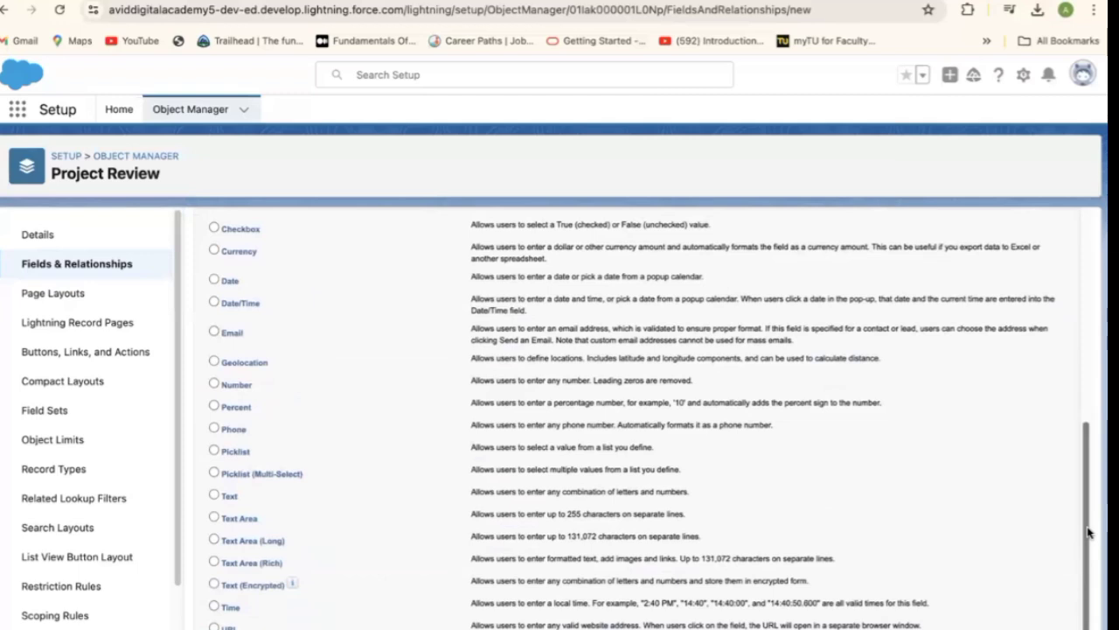
scroll(1088, 531, up, 1)
scroll(1090, 542, down, 2)
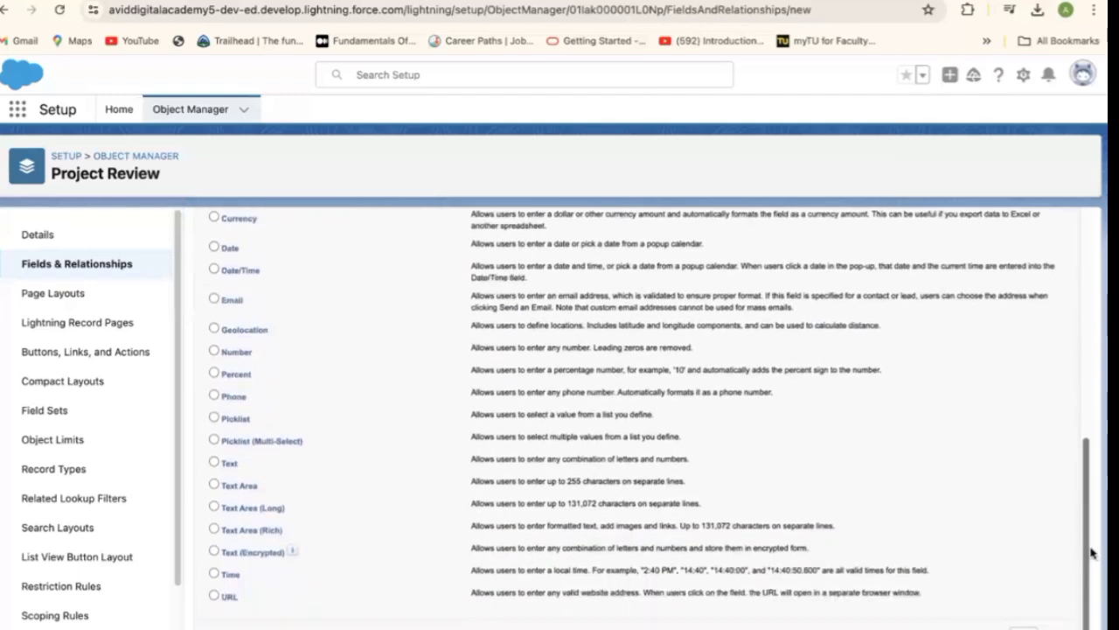
scroll(1086, 520, up, 1)
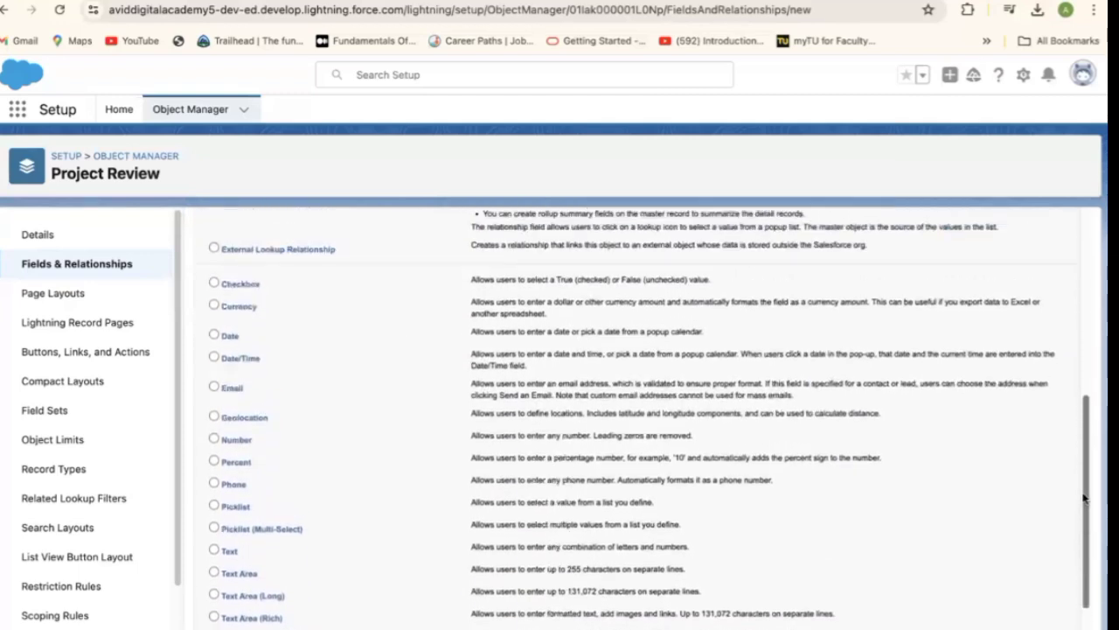
scroll(1089, 537, down, 1)
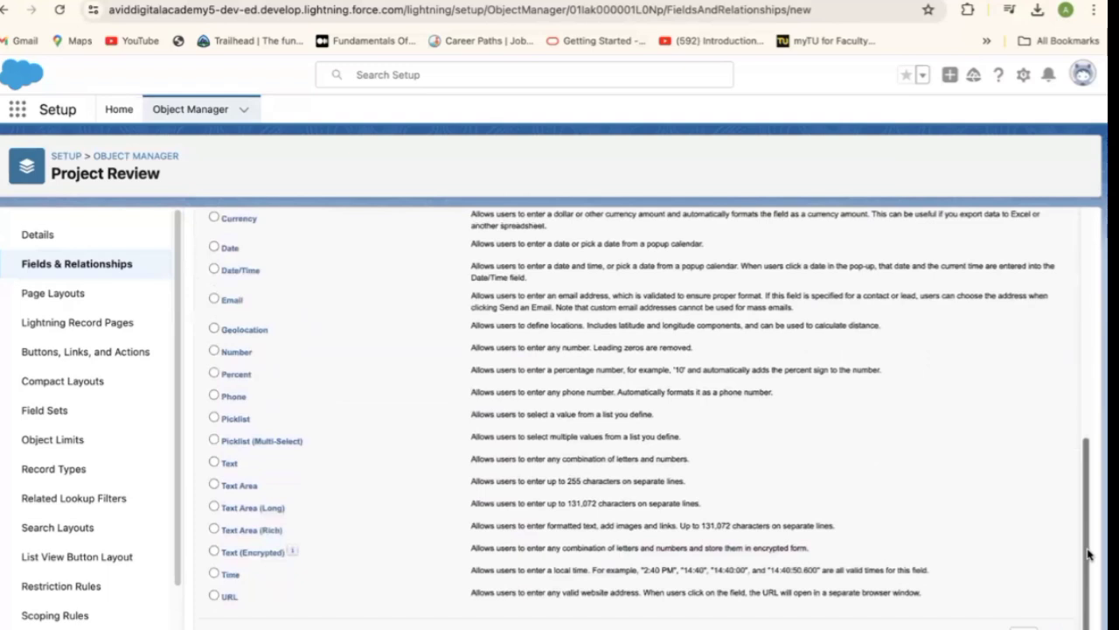
scroll(1088, 553, up, 3)
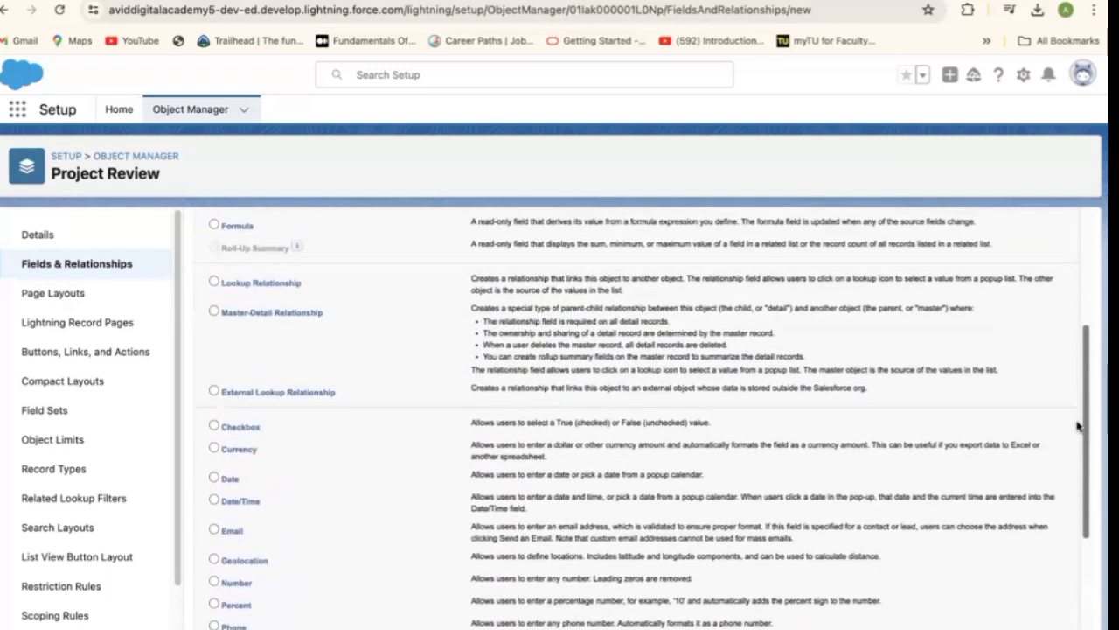
scroll(1078, 507, down, 3)
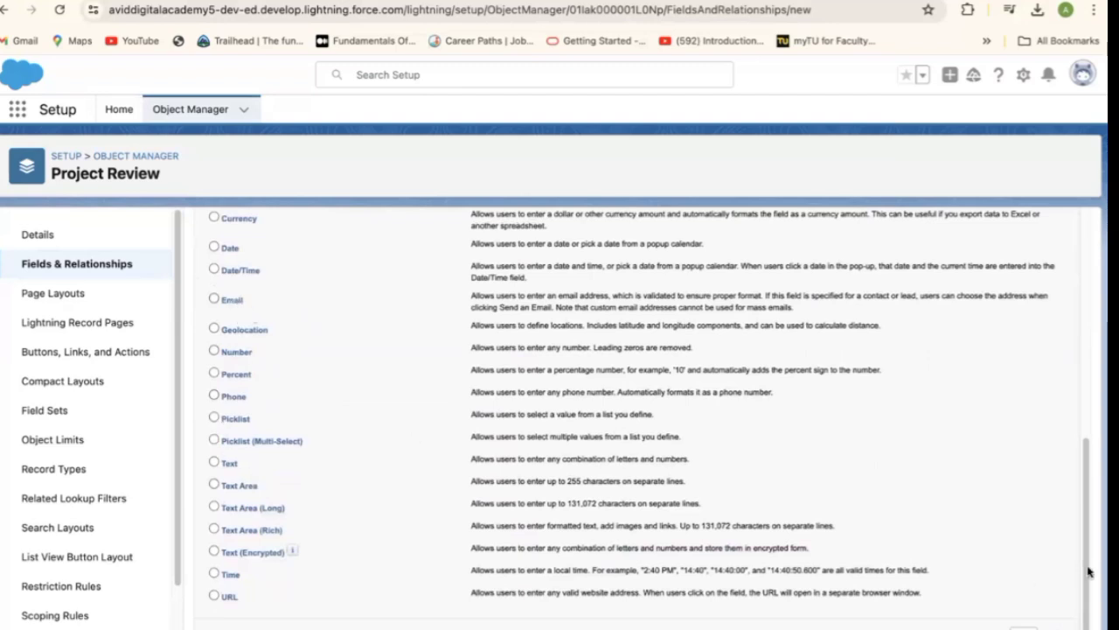
mouse_move(1089, 524)
mouse_down()
mouse_move(1088, 491)
mouse_move(1089, 530)
mouse_up()
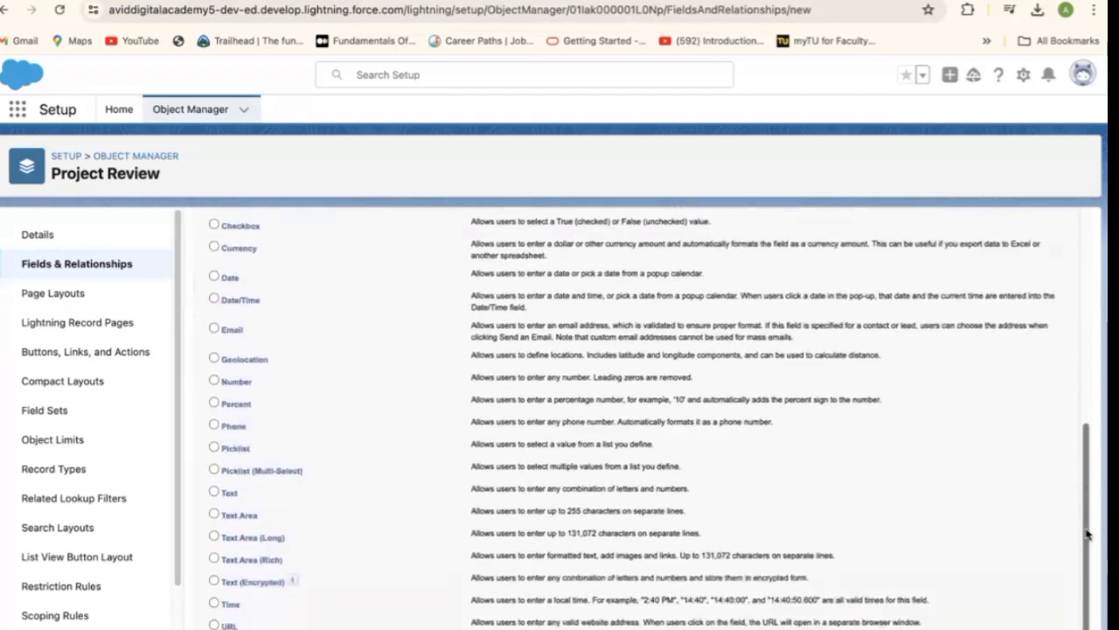
click(213, 448)
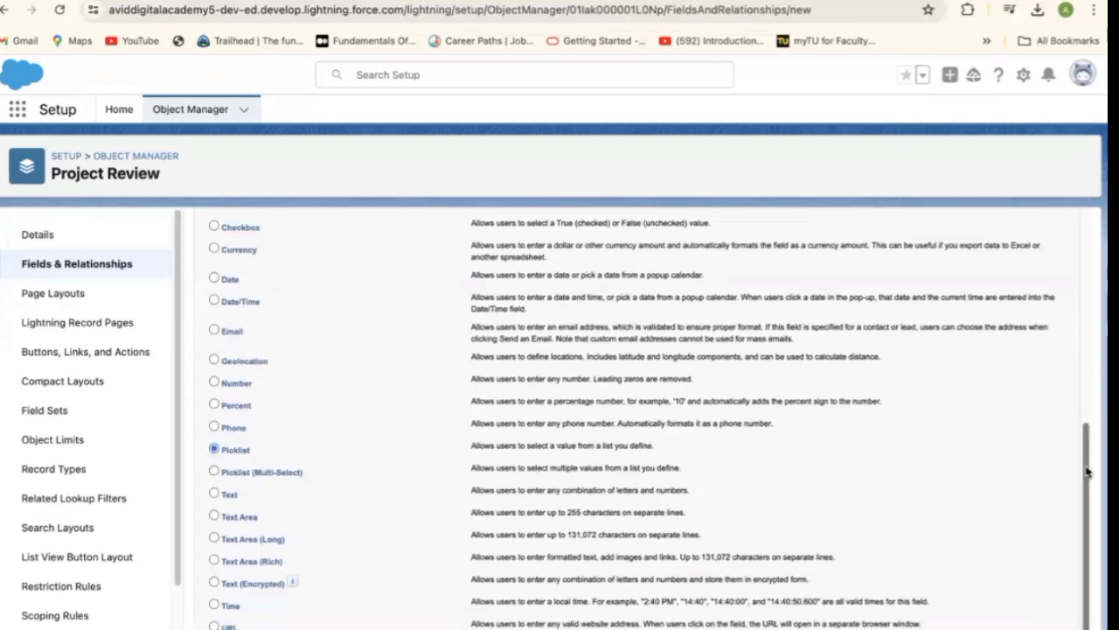
scroll(1088, 589, down, 1)
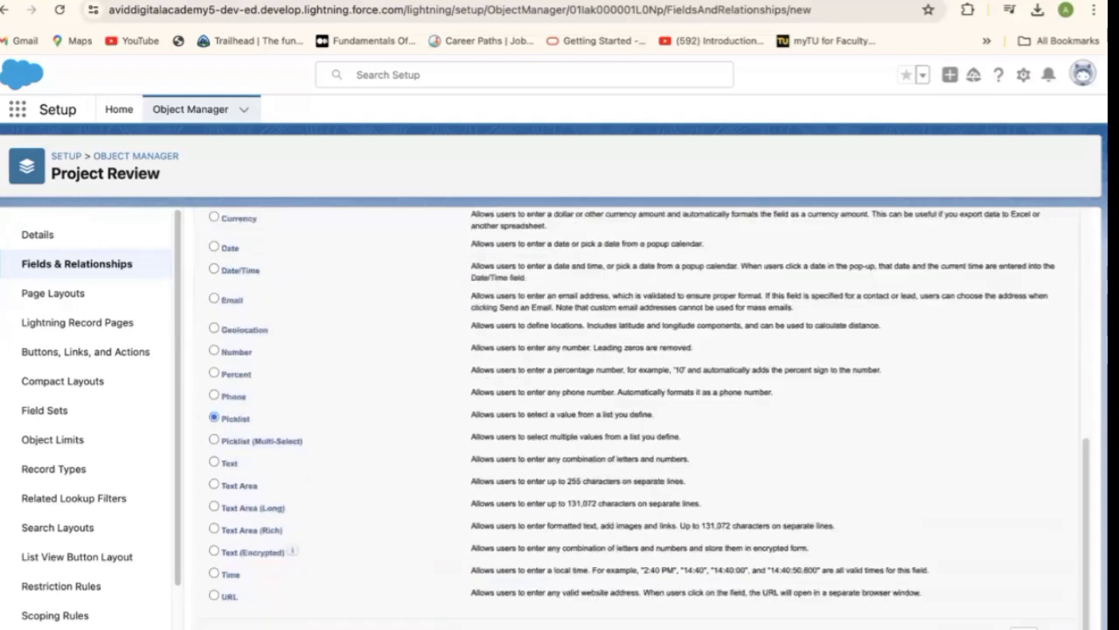
click(1029, 626)
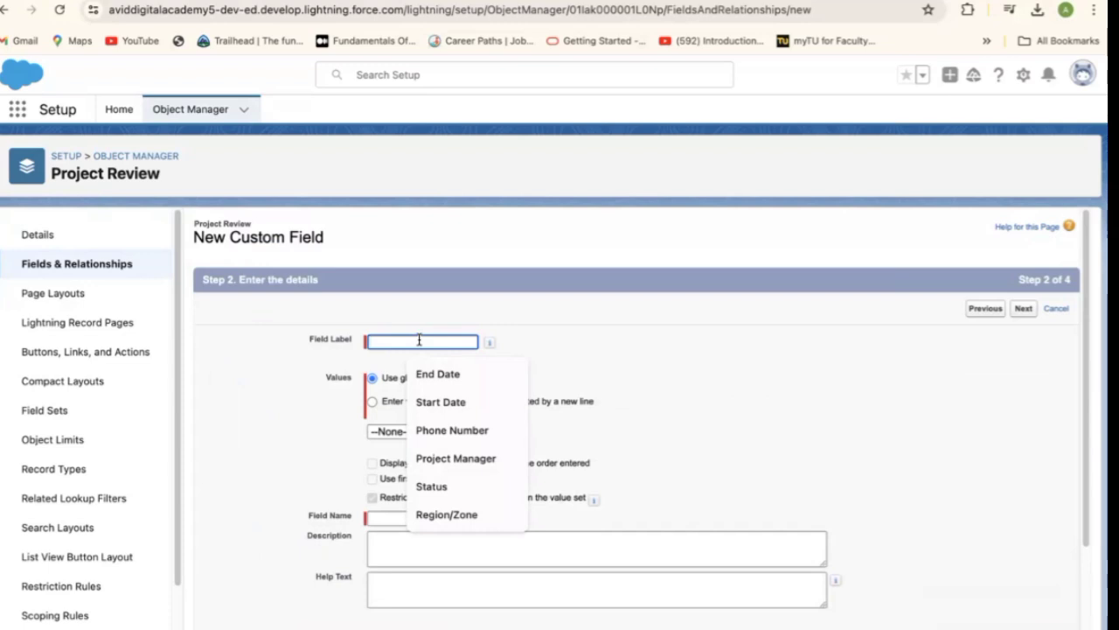
- Label the new picklist field Rating
text(Pro)
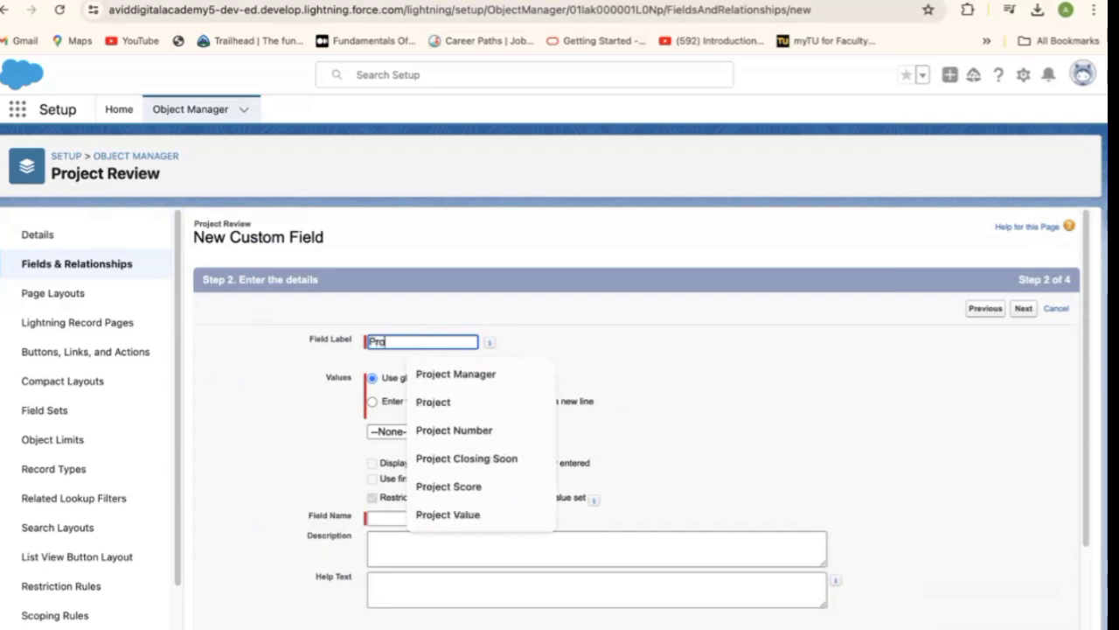
text(ject Ratin)
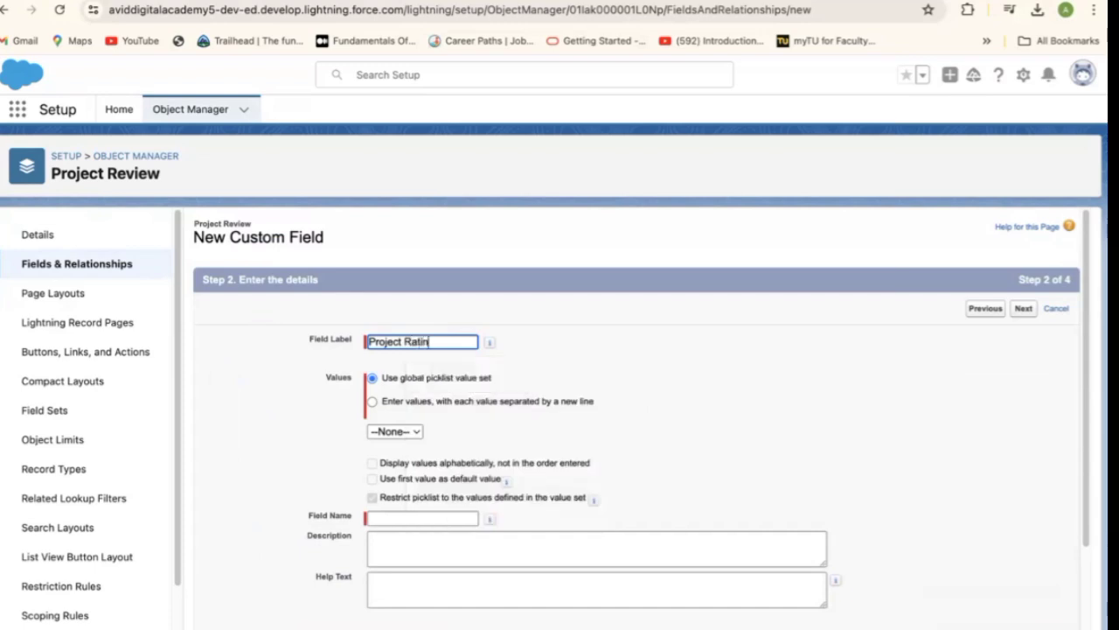
text(g)
click(400, 341)
key(BackSpace)
key(BackSpace)
key(BackSpace)
key(BackSpace)
key(BackSpace)
key(BackSpace)
key(BackSpace)
key(BackSpace)
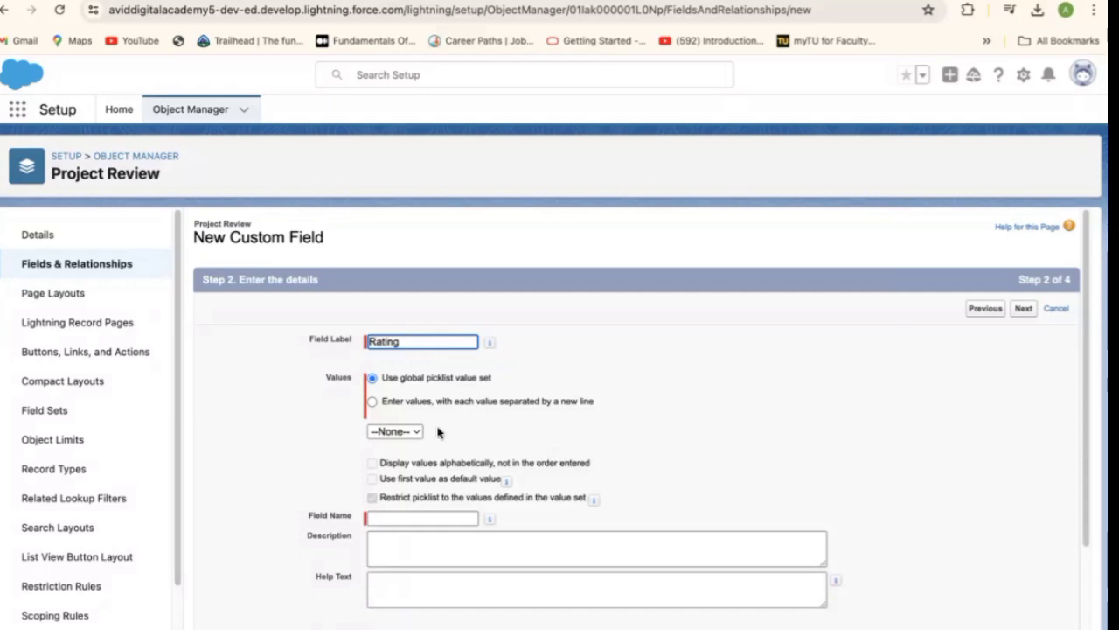
- Define the Rating picklist with its own values 1, 2, 3, 4 and 5, each on a separate line
click(372, 402)
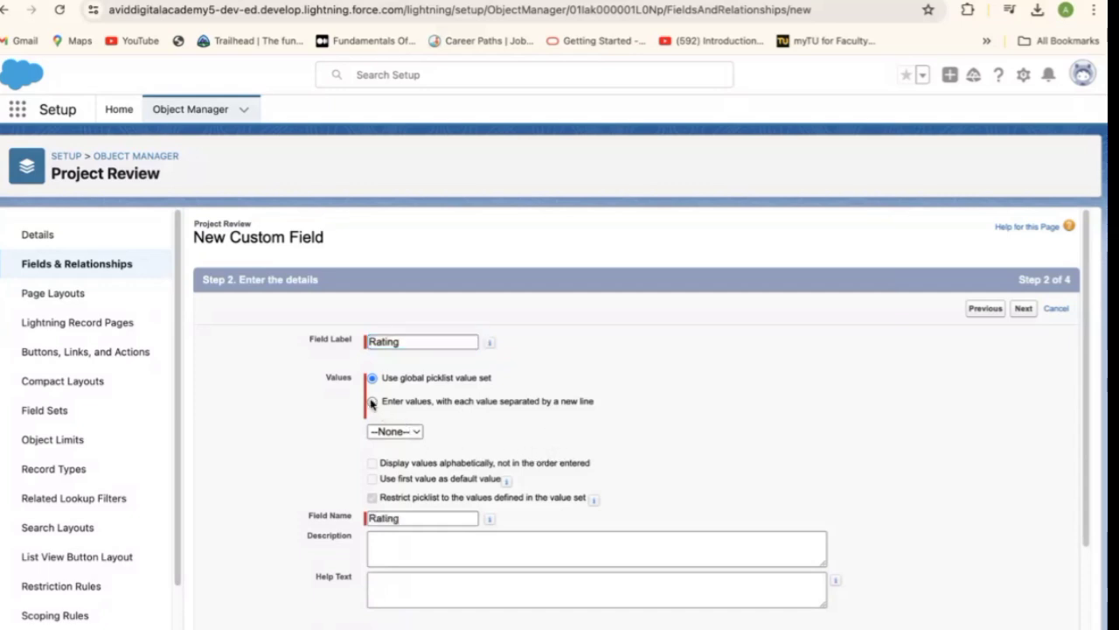
click(381, 447)
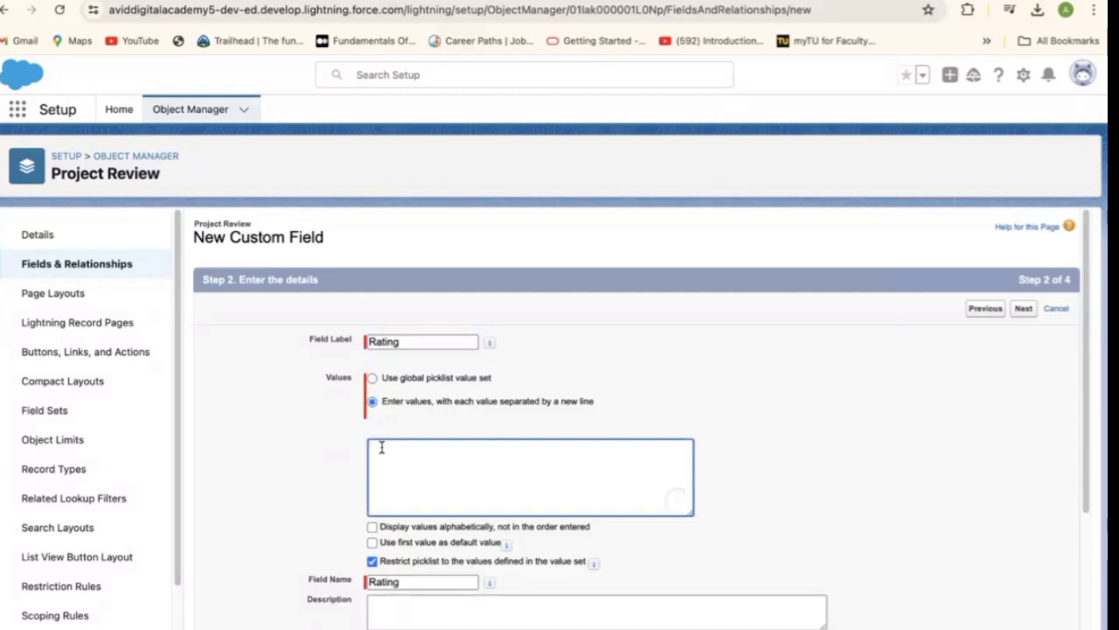
text(1)
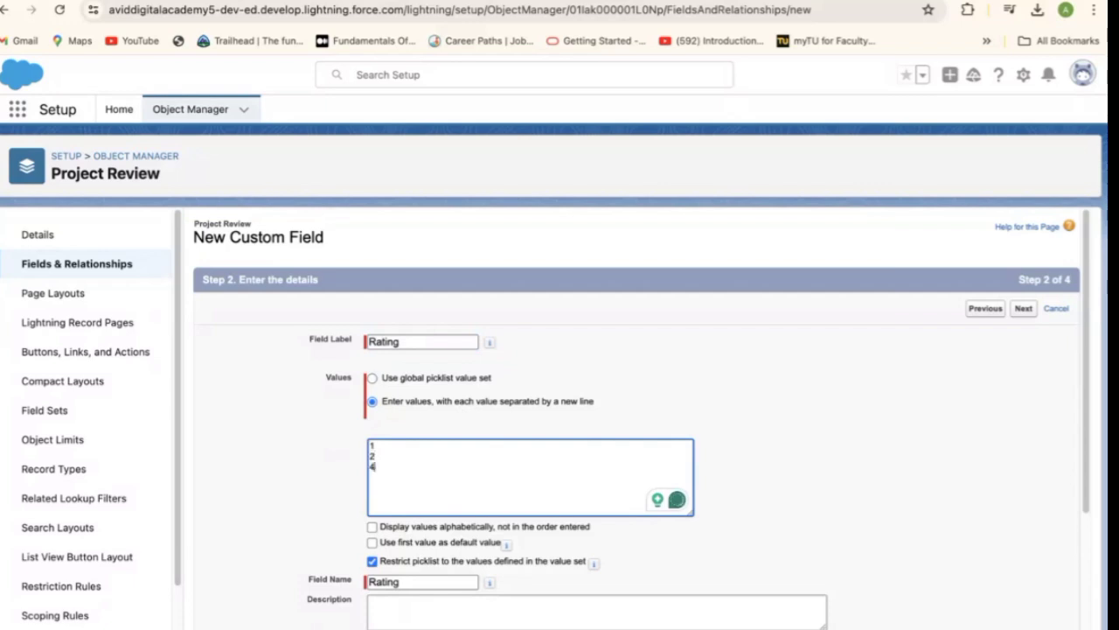
key(Return)
text(3)
key(Return)
text(4)
key(Return)
text(5)
- Make the Rating field required and save it with default field-level security on the Project Review Layout
scroll(1085, 482, down, 3)
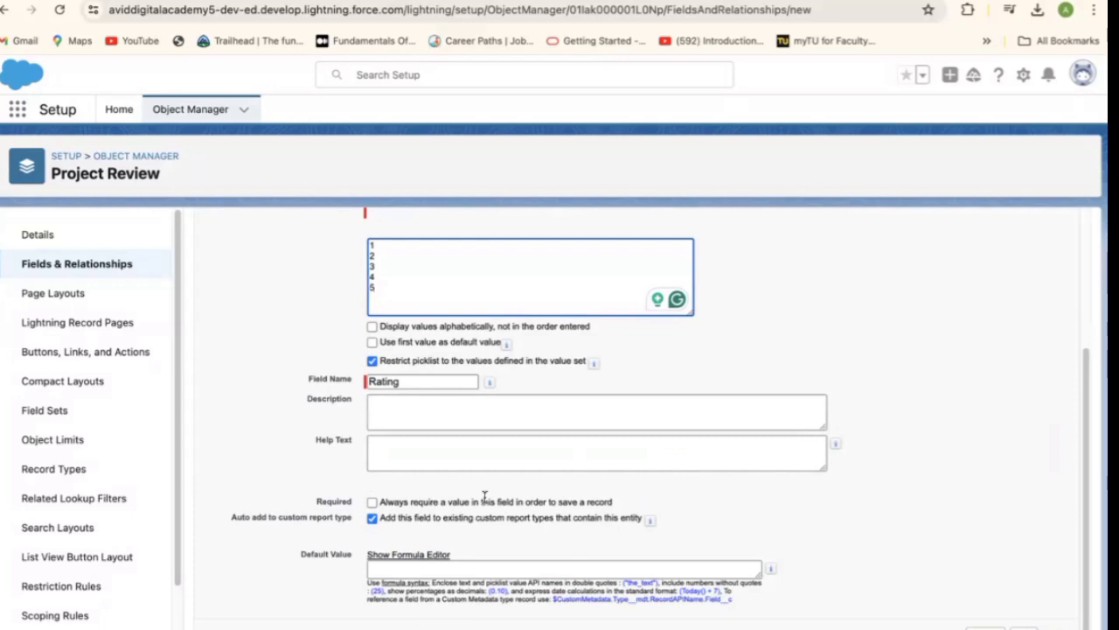
click(372, 502)
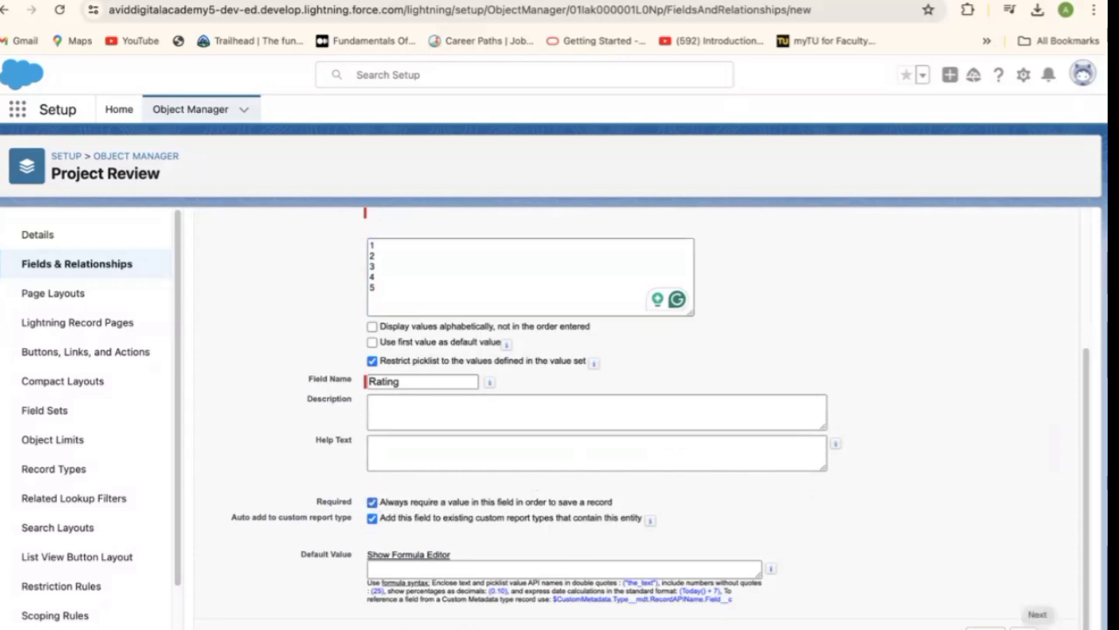
click(1023, 626)
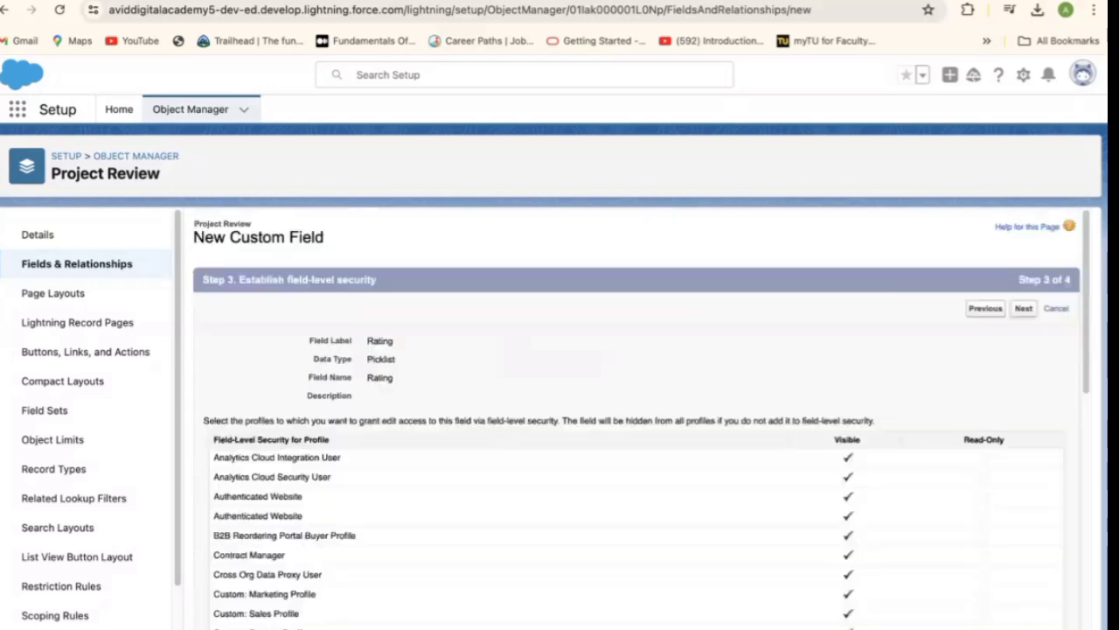
click(1023, 310)
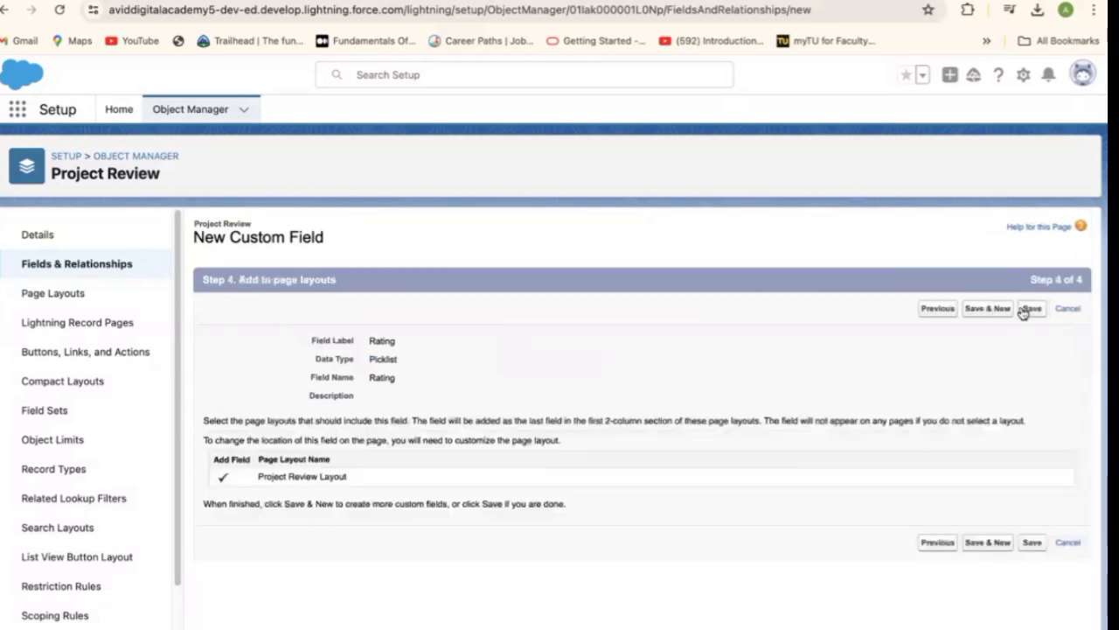
click(1032, 543)
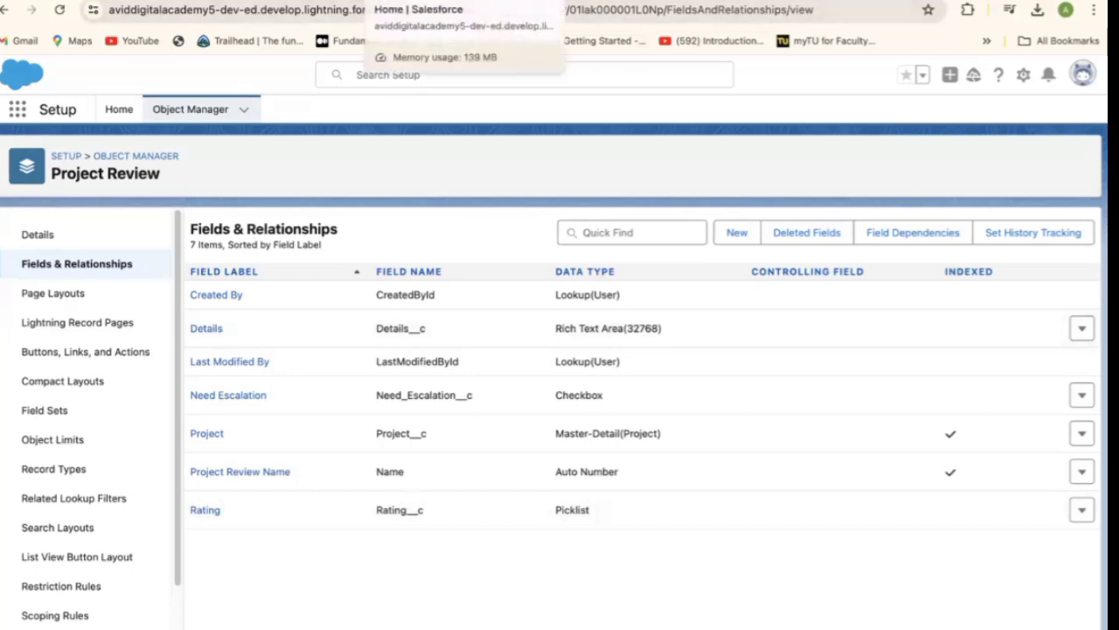
- Search the available apps for Project and open the Project Tracker App
click(15, 113)
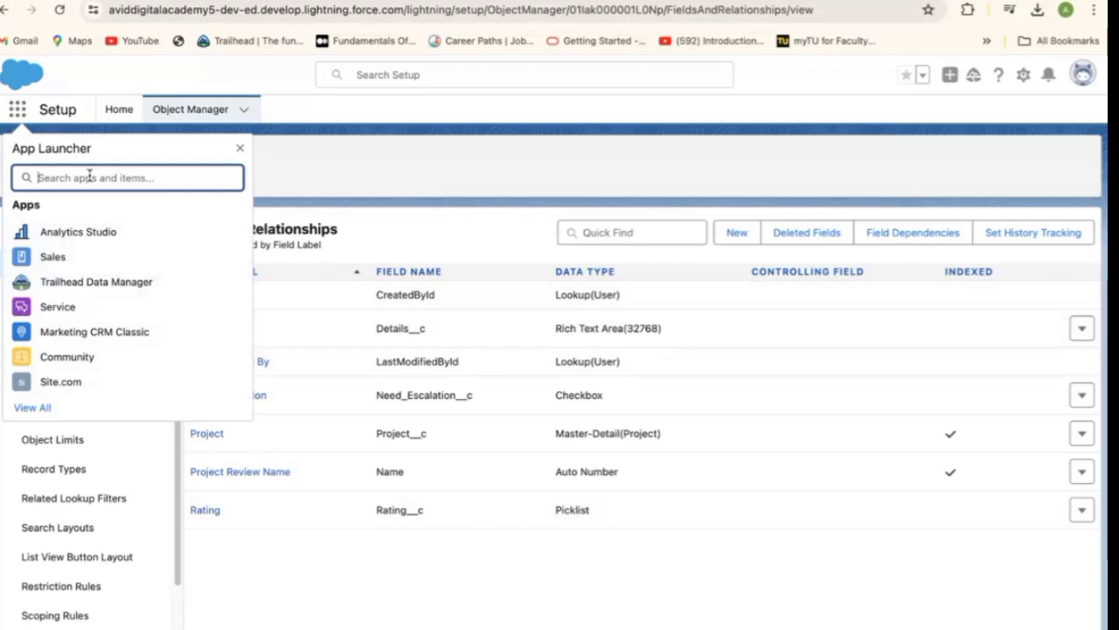
text(Pr)
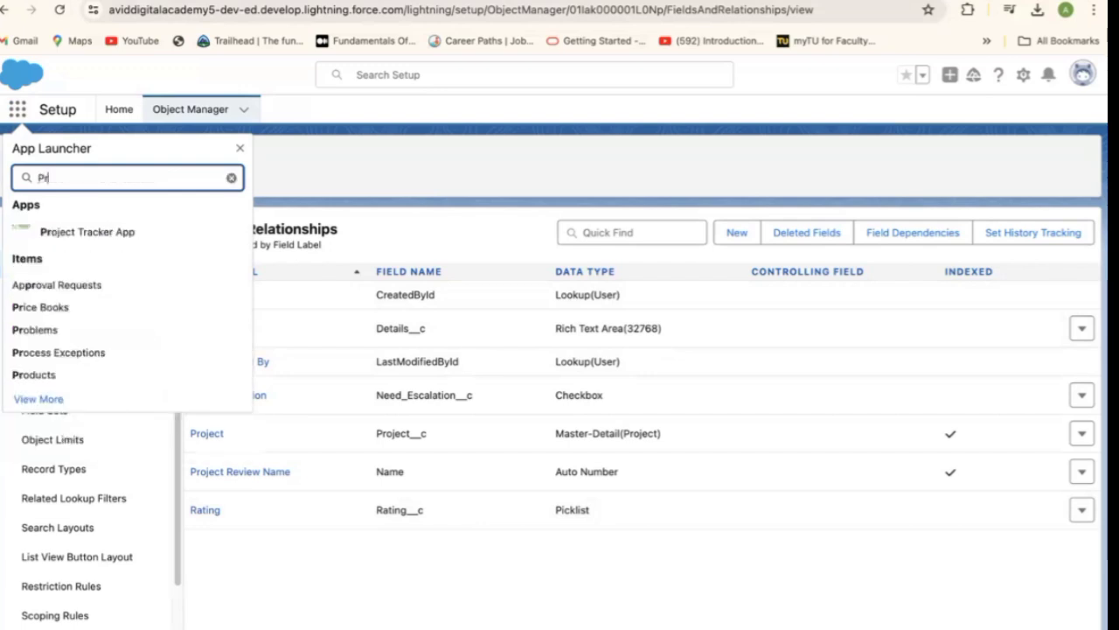
text(oject)
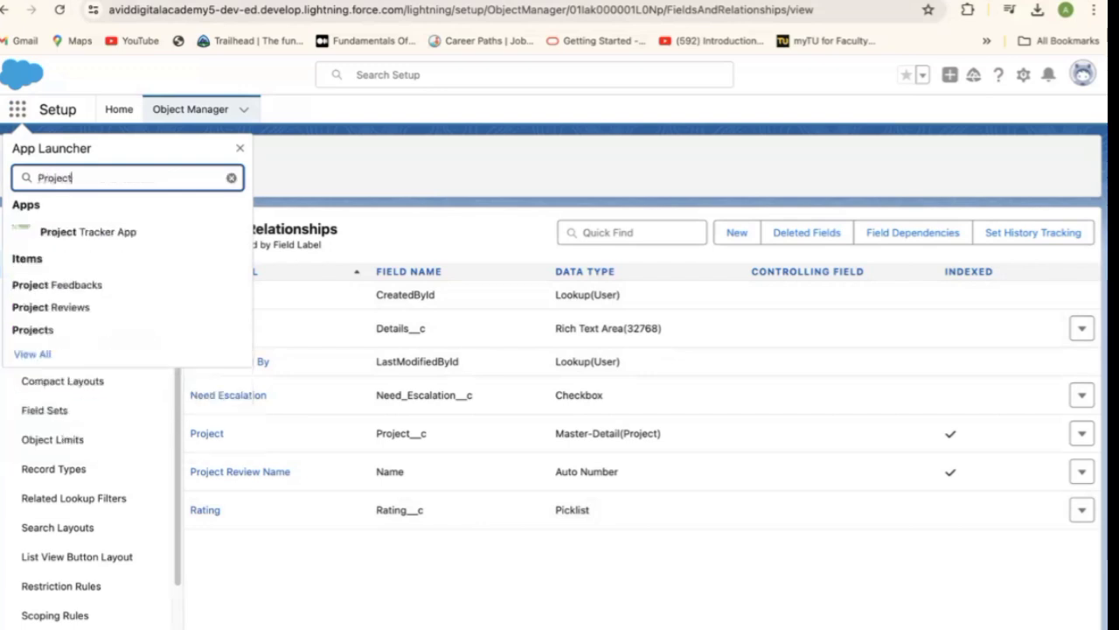
click(78, 229)
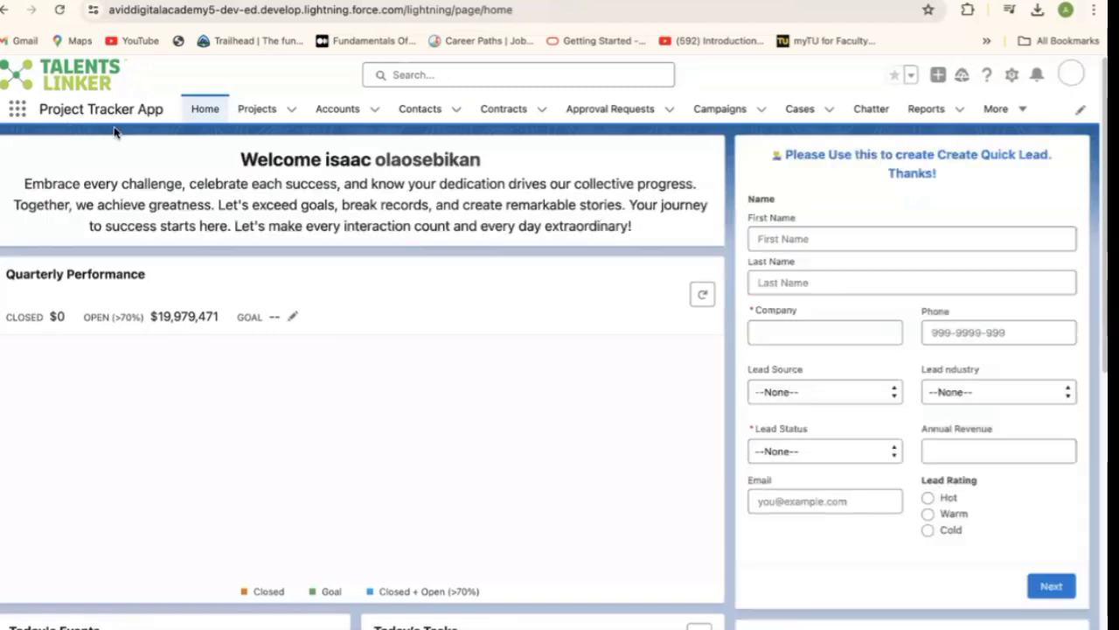
- Reload the app so its navigation updates, and open the All list view of Project Reviews
click(1020, 112)
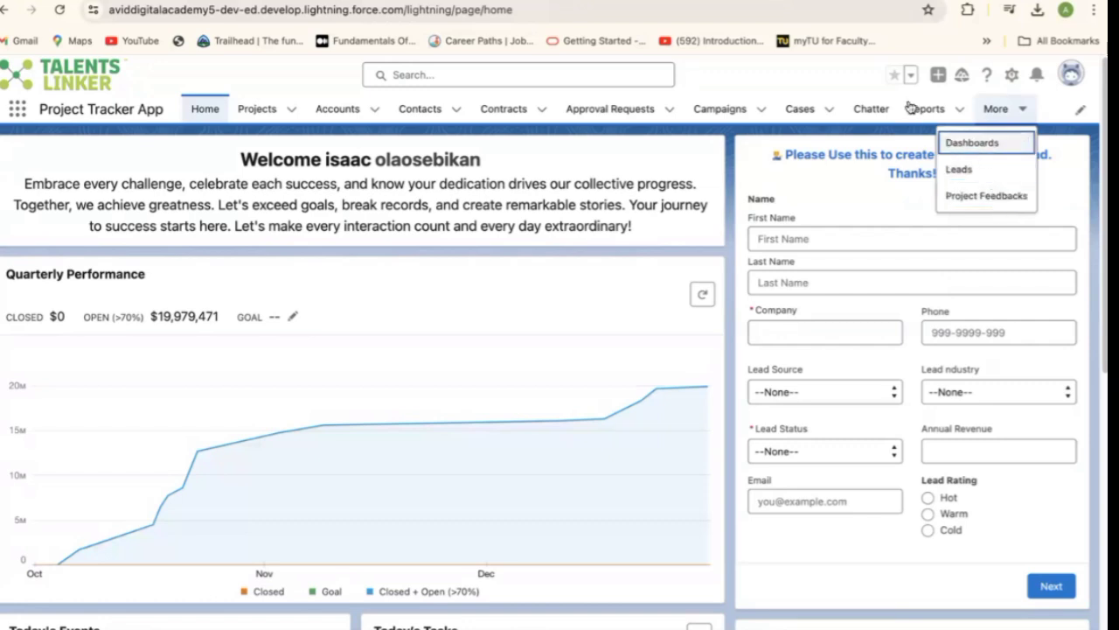
click(836, 85)
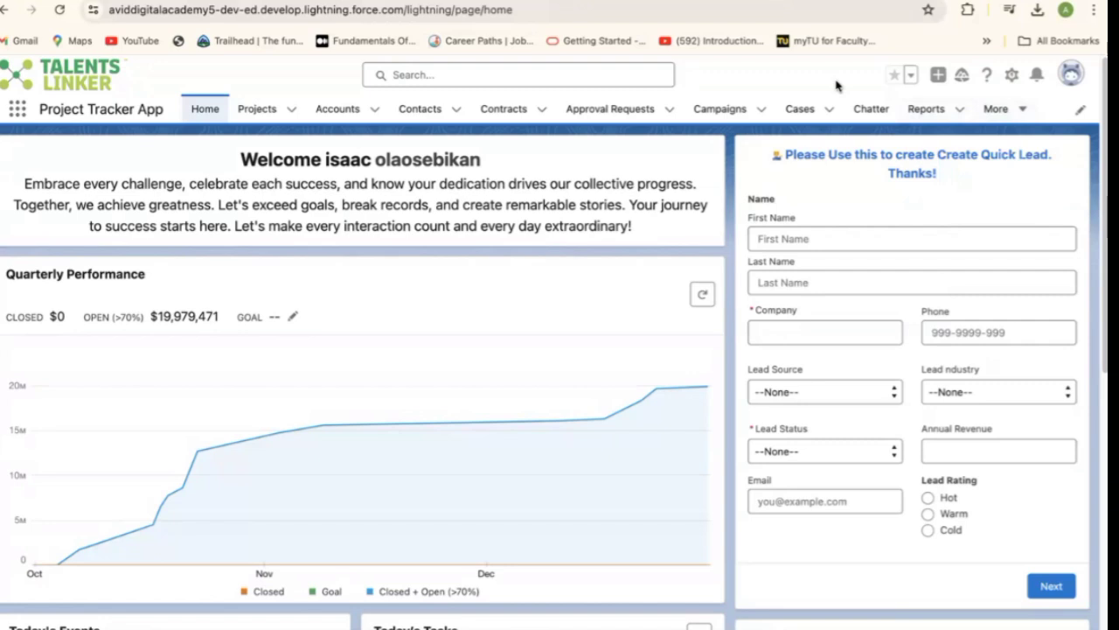
click(60, 10)
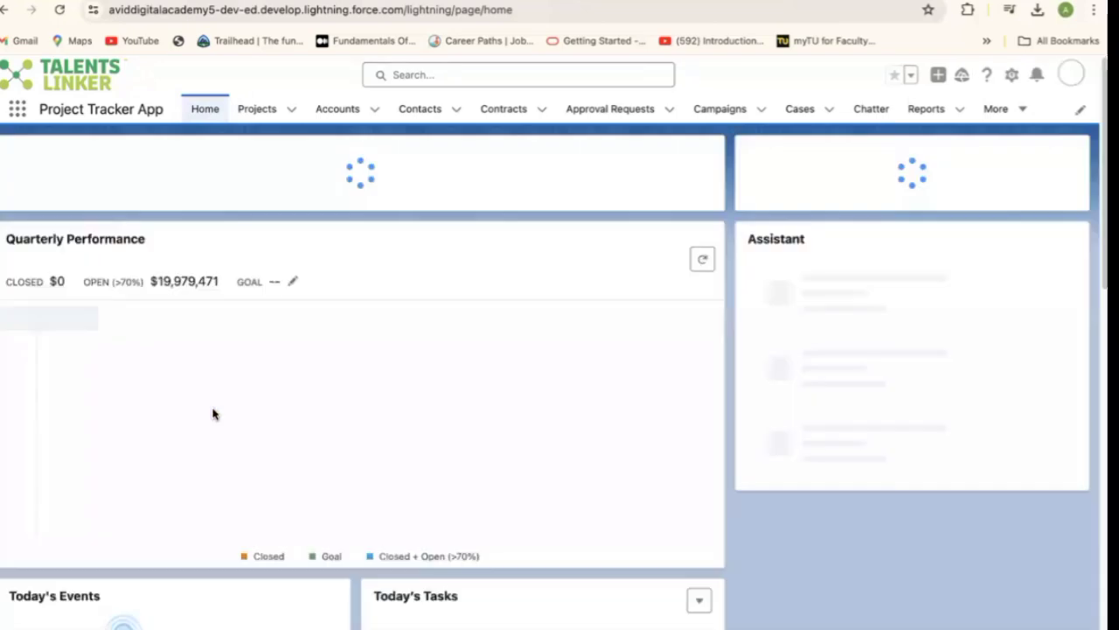
click(1025, 110)
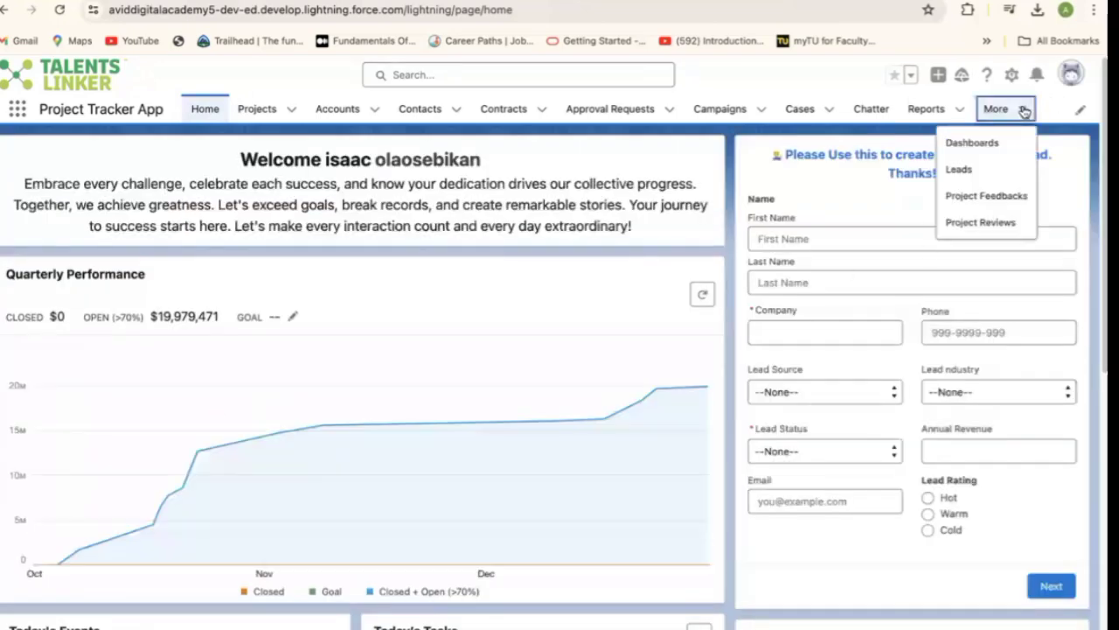
click(969, 225)
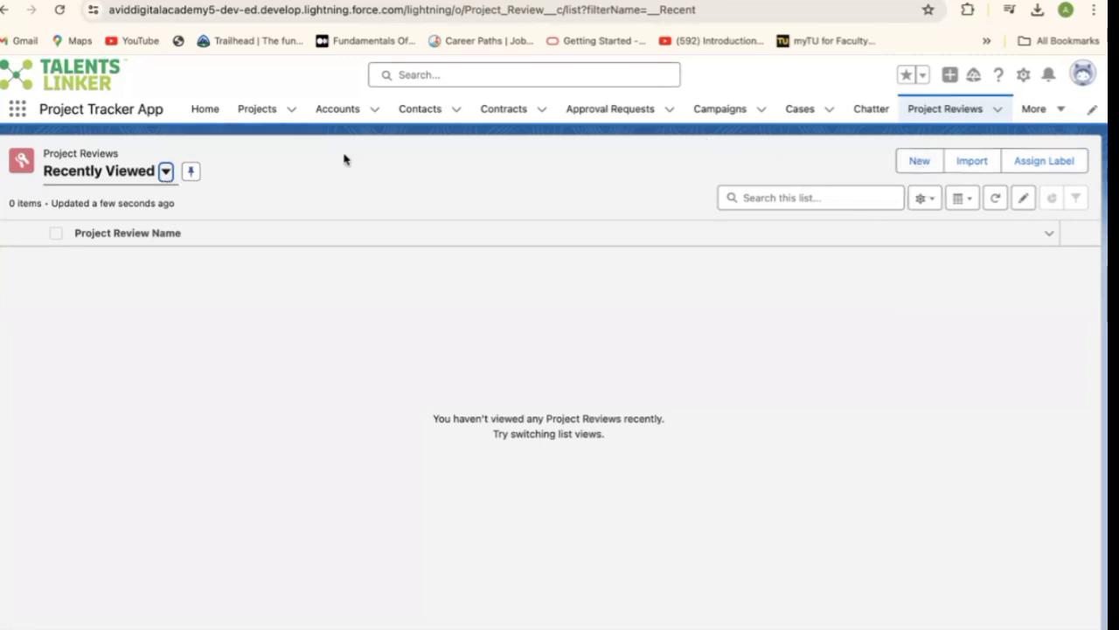
click(165, 172)
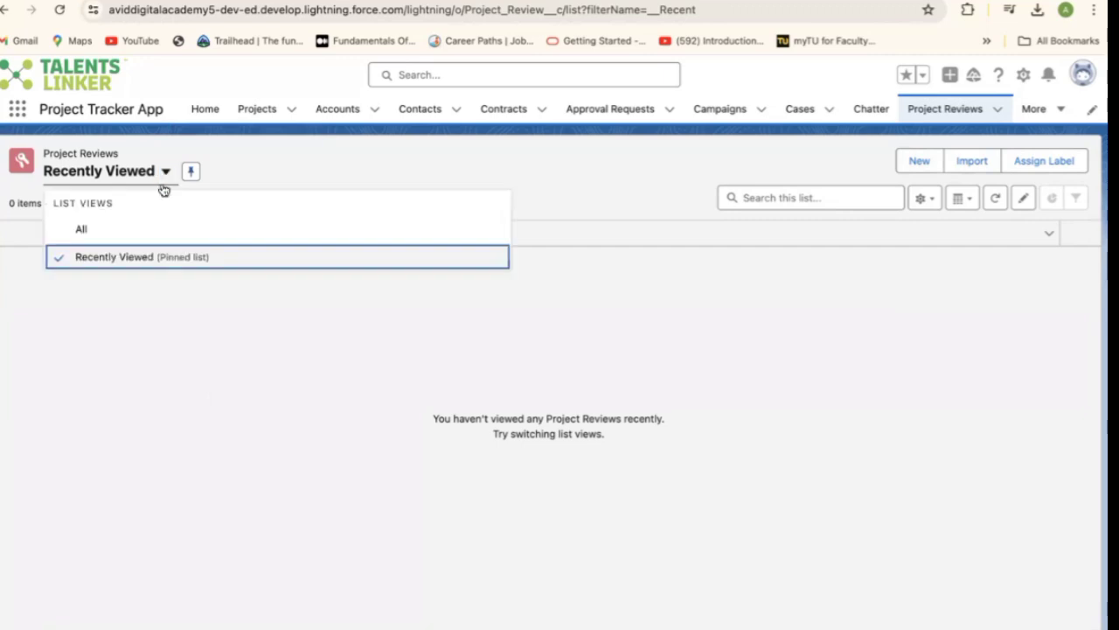
click(132, 227)
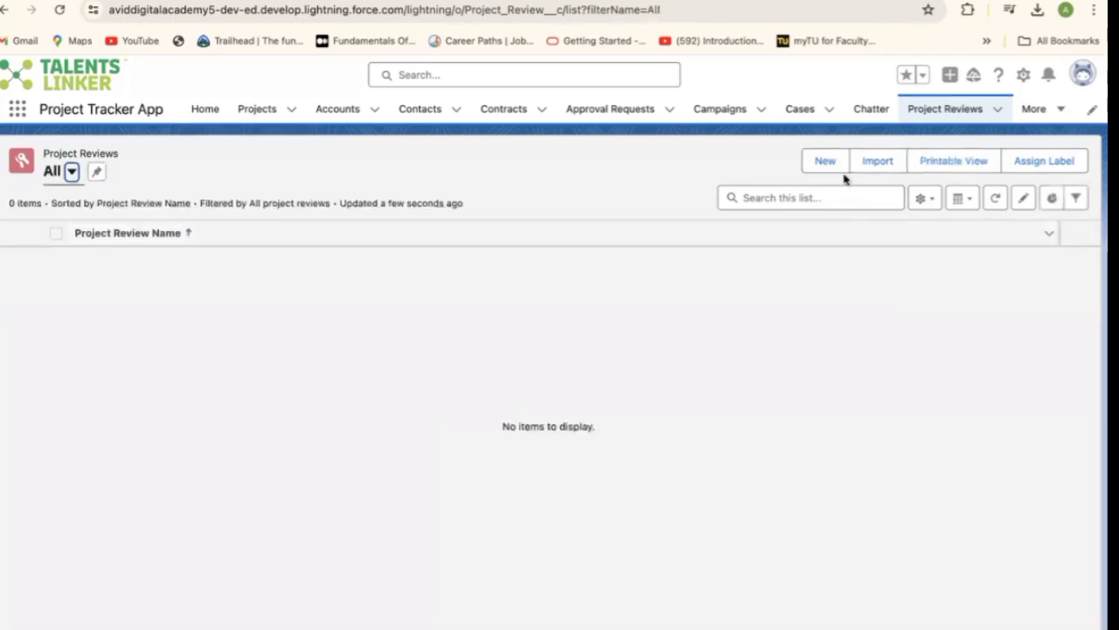
- Start a new Project Review record and enter "Our New Project Review Oject is reponsive" as its details
click(826, 164)
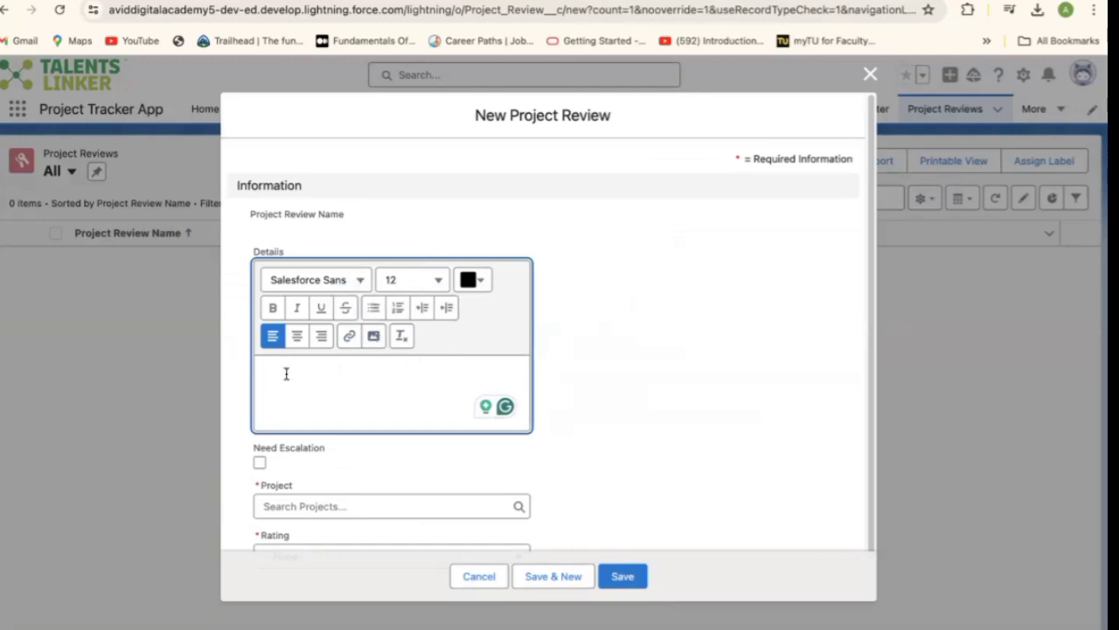
text(Our)
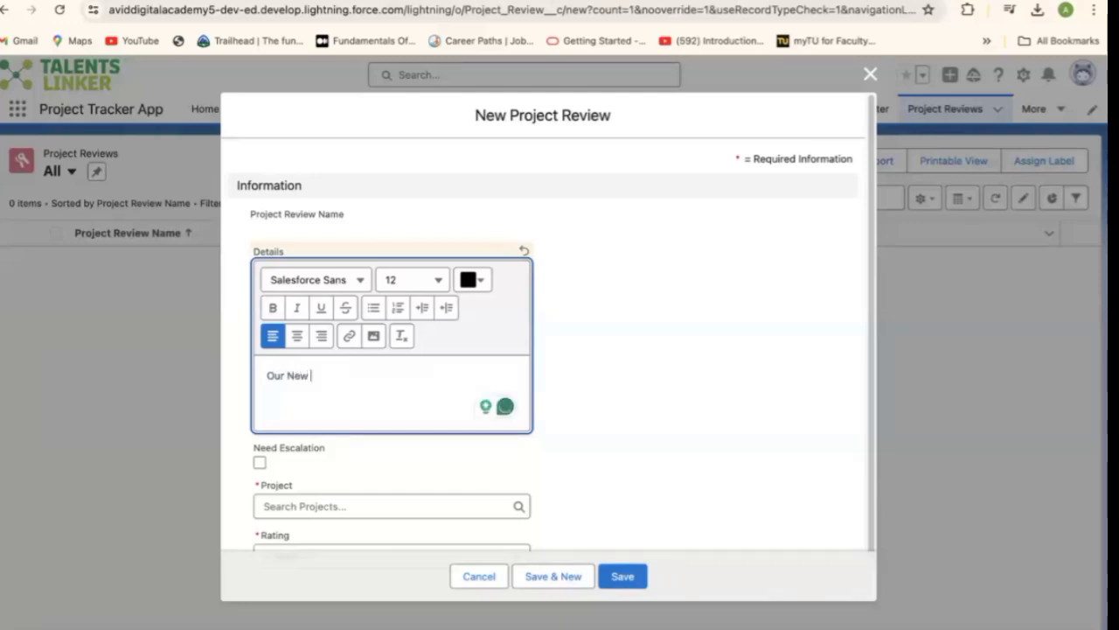
text(New Project)
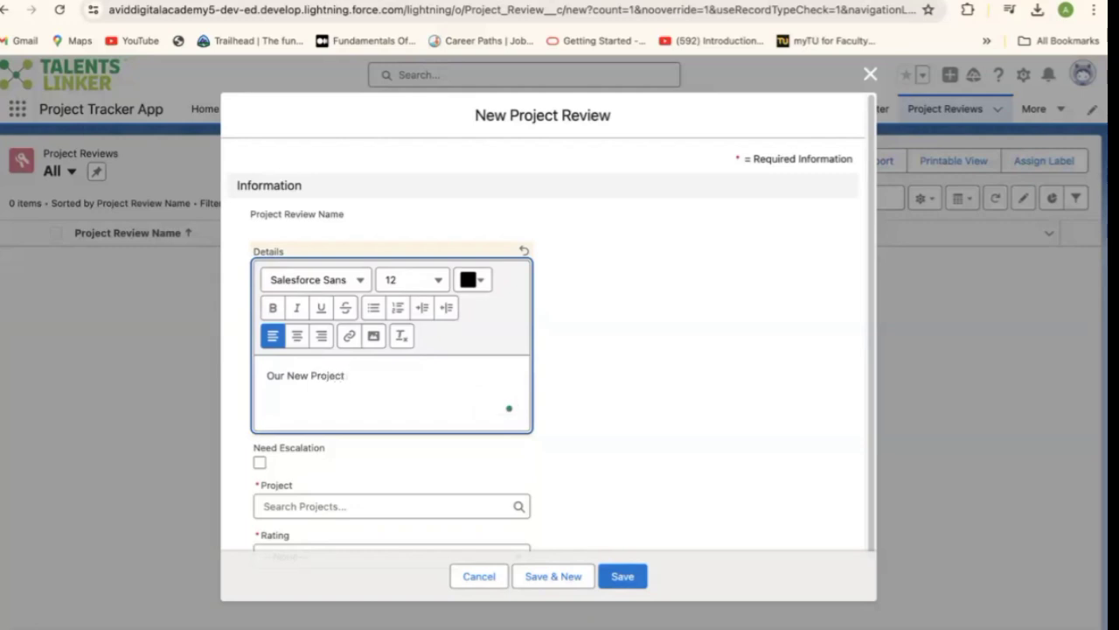
text( Review Oject is re)
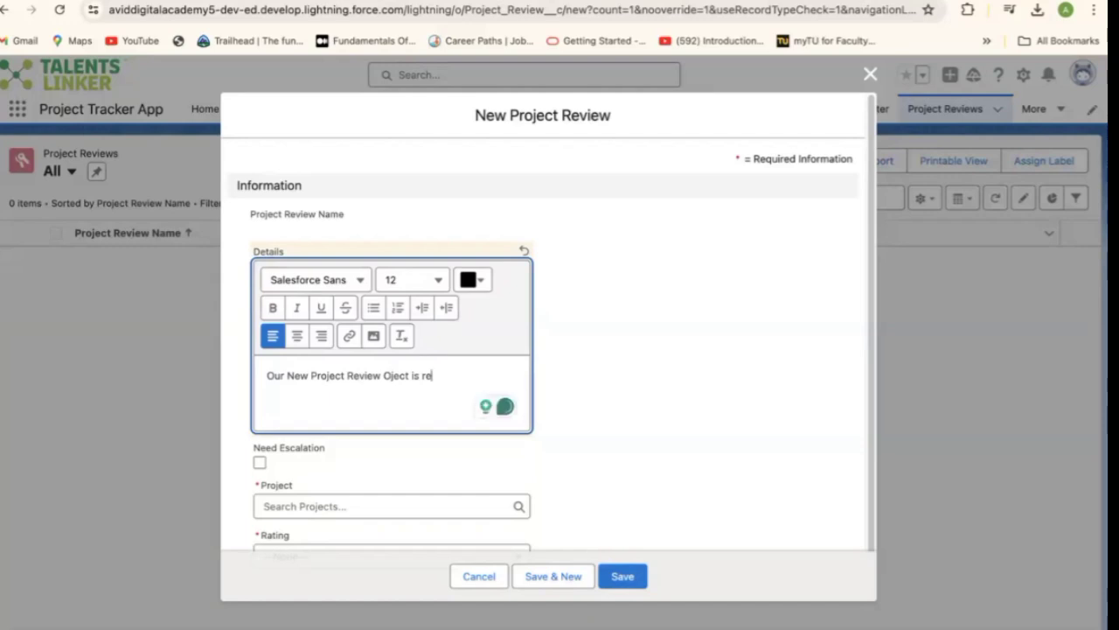
text(pon)
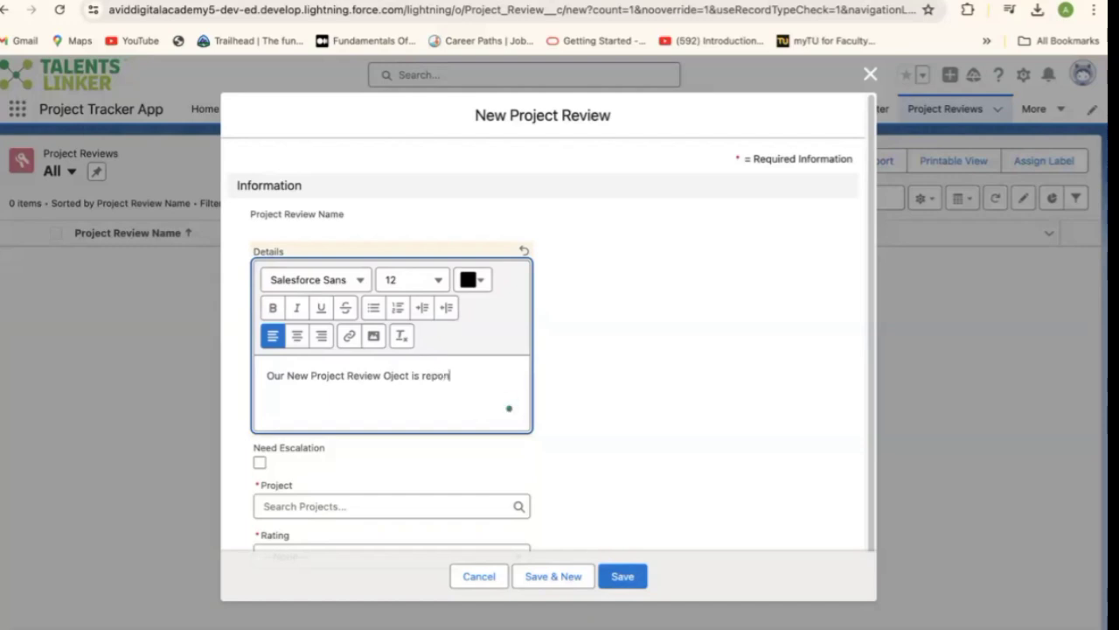
text(sive)
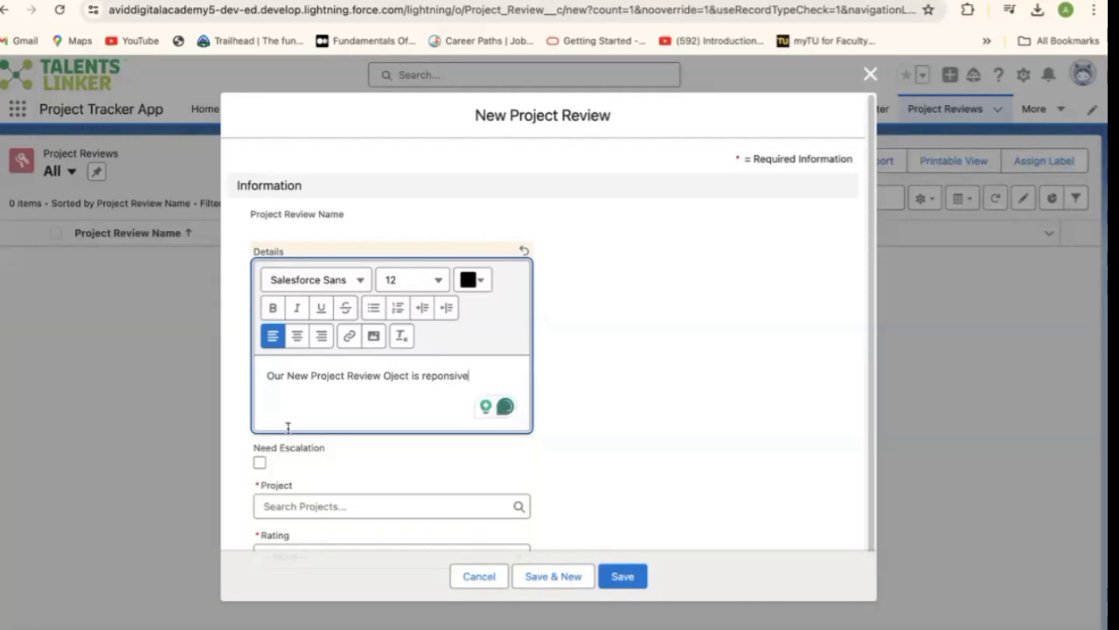
click(482, 505)
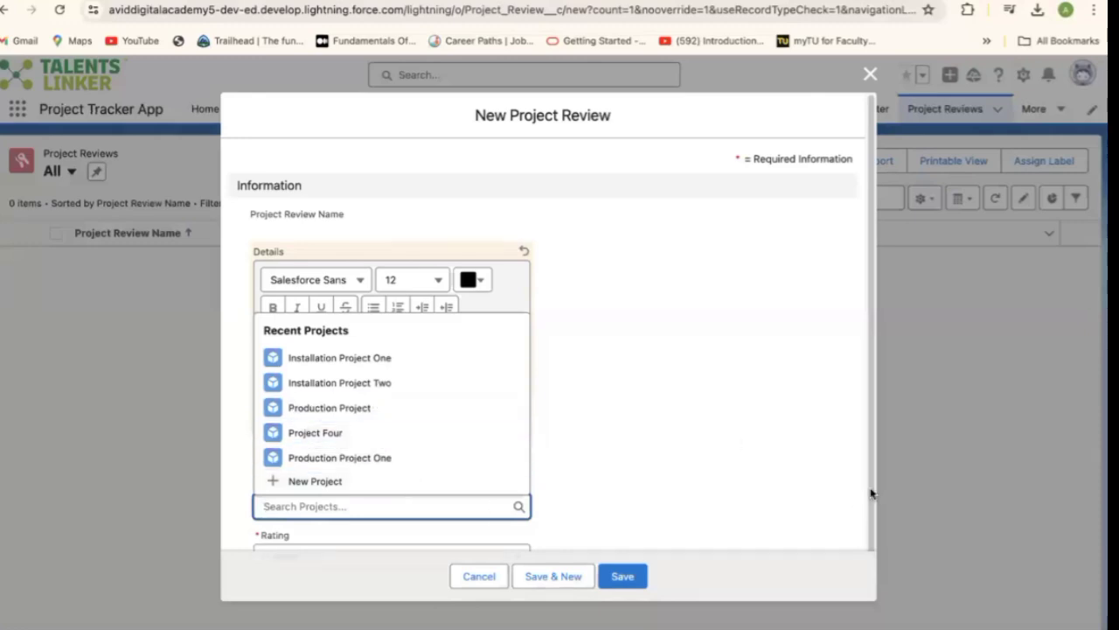
drag(870, 494, 870, 565)
drag(868, 521, 875, 577)
drag(872, 469, 871, 570)
drag(860, 502, 843, 608)
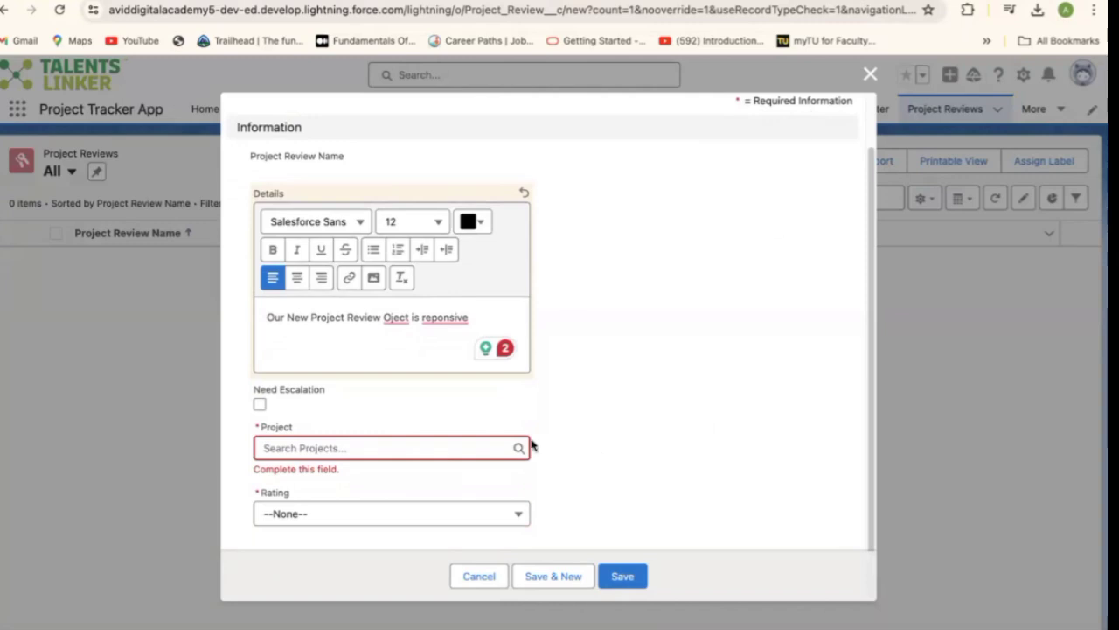
click(259, 405)
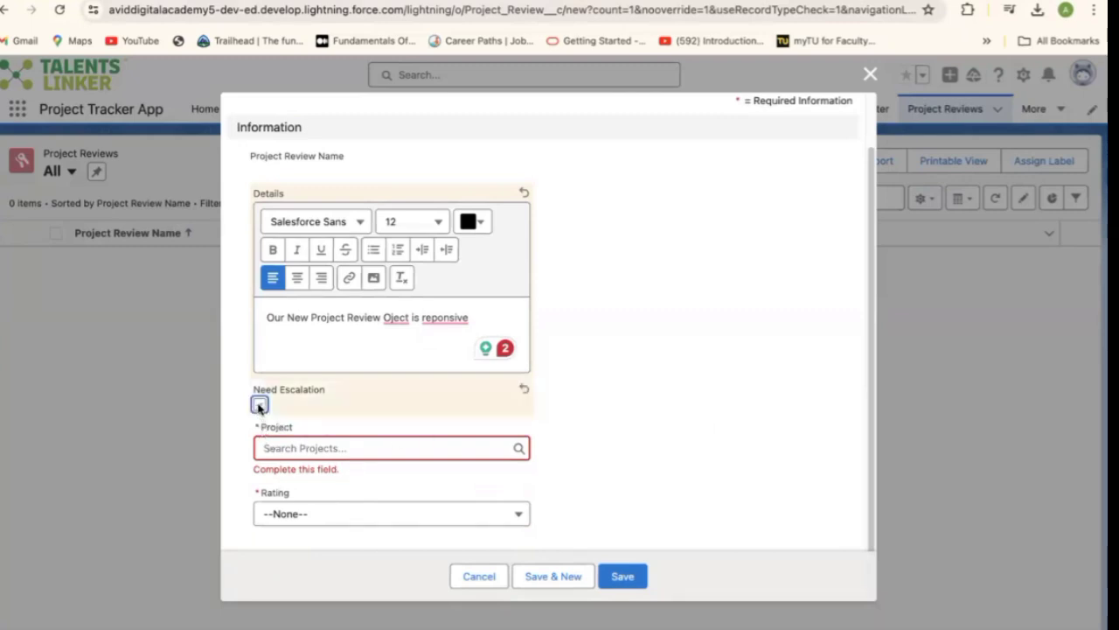
click(687, 382)
- Start a new project from the Project lookup using Production Record Type and name it Project Review Demo
click(459, 449)
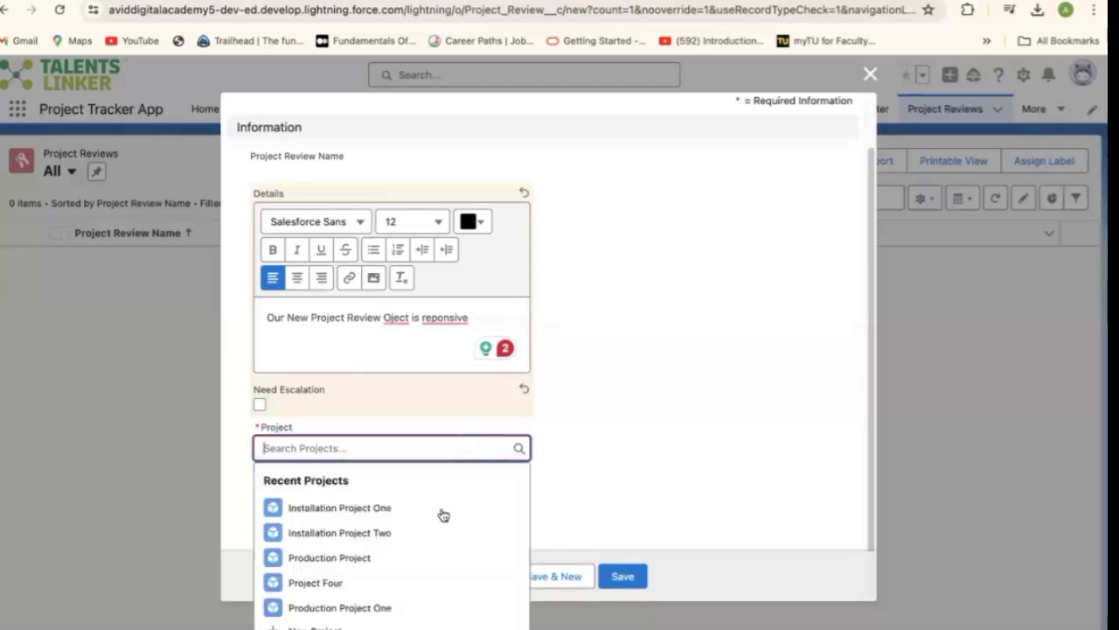
click(315, 627)
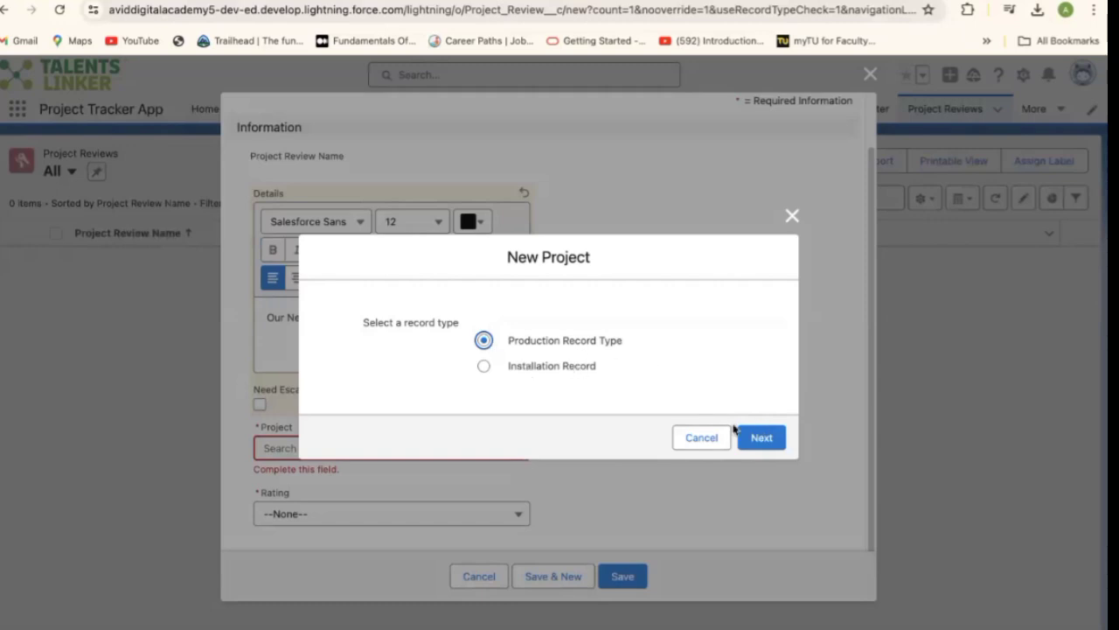
click(761, 440)
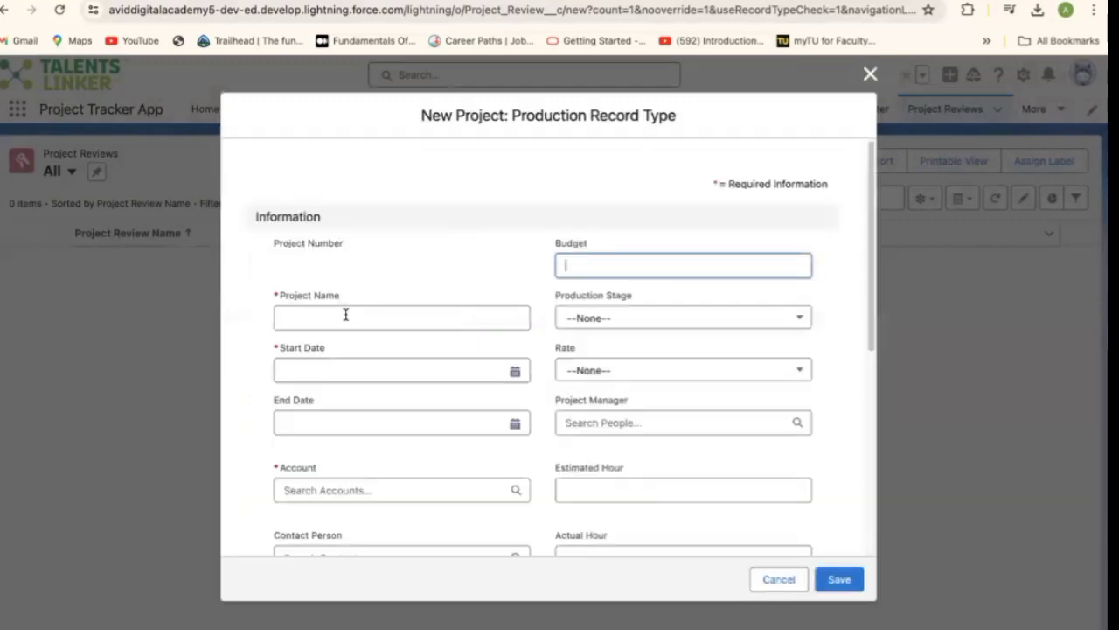
click(343, 315)
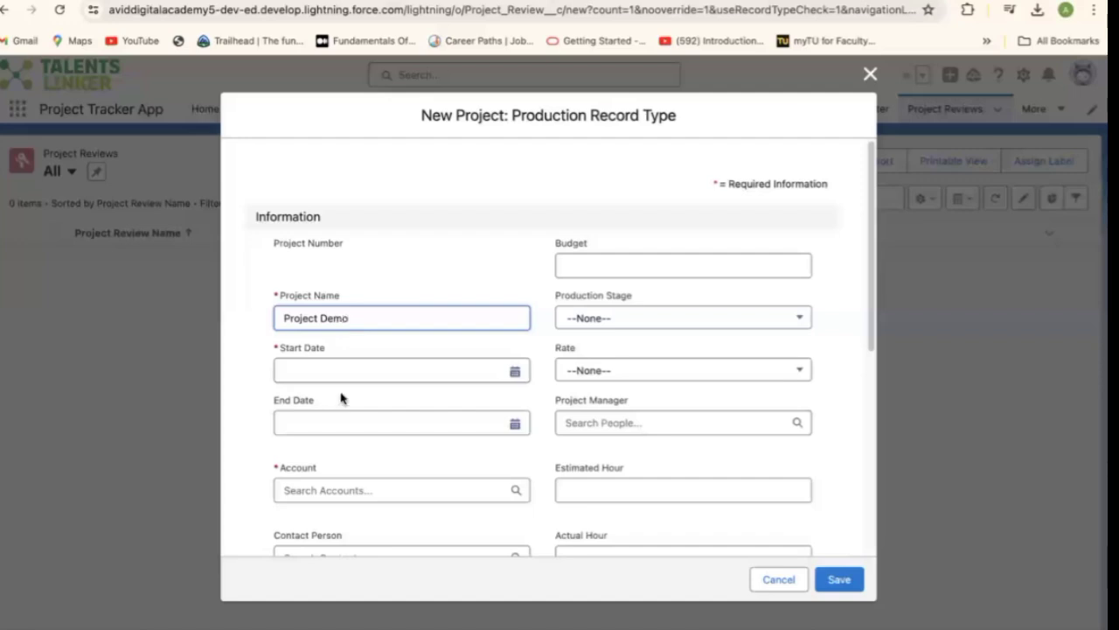
click(320, 317)
text(Review)
- Set the project's start date to 7/30/2024 and end date to 8/22/2024, with Russel Inc as its account
click(514, 371)
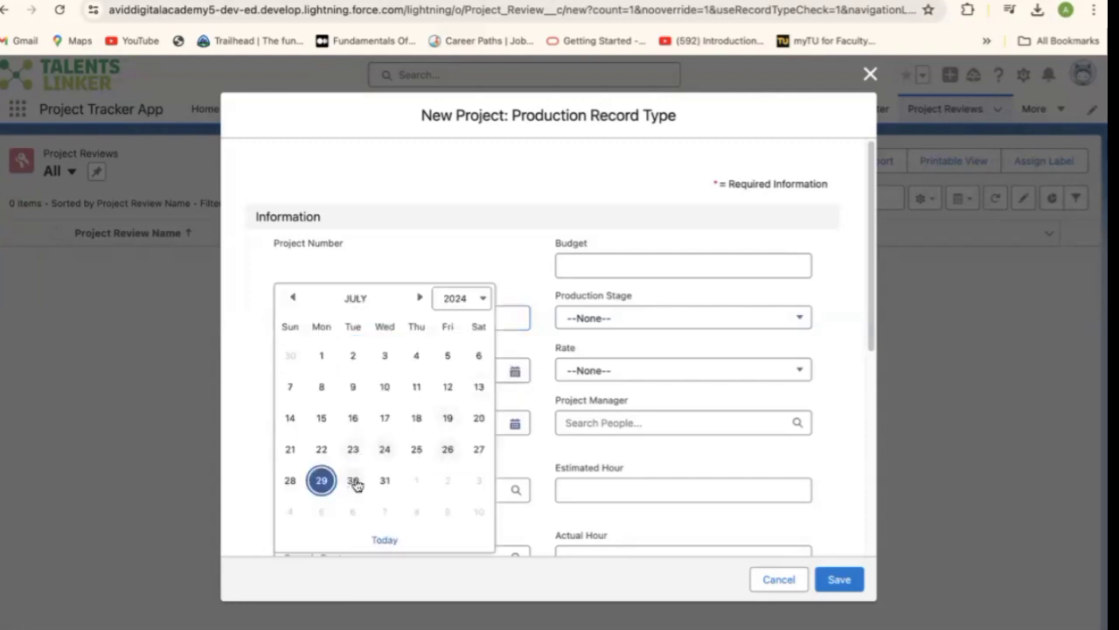
click(352, 480)
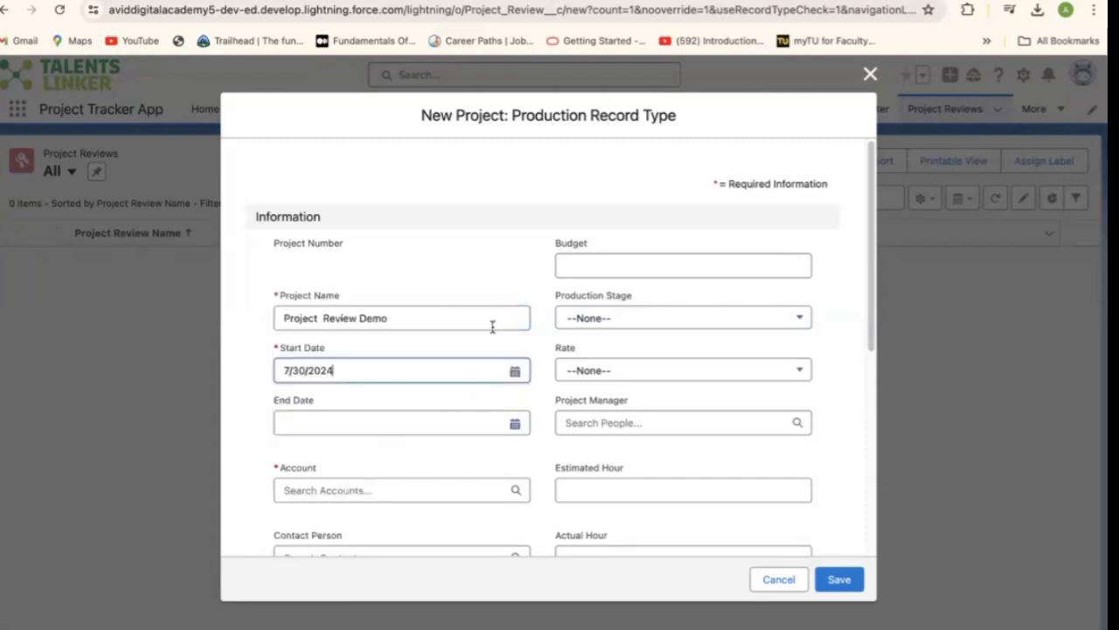
click(515, 424)
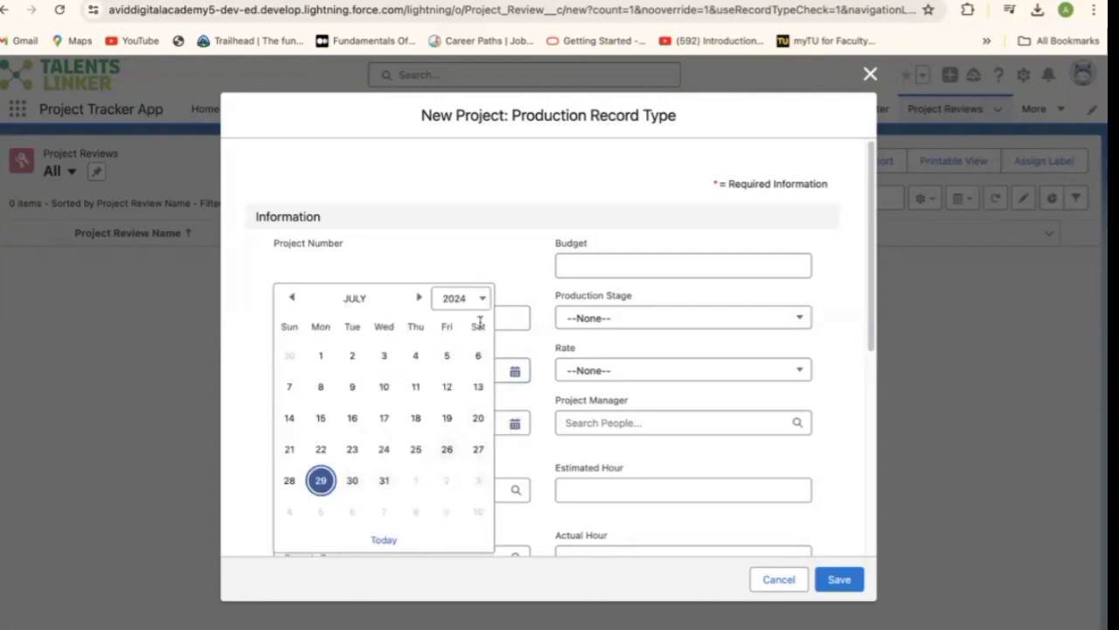
click(419, 297)
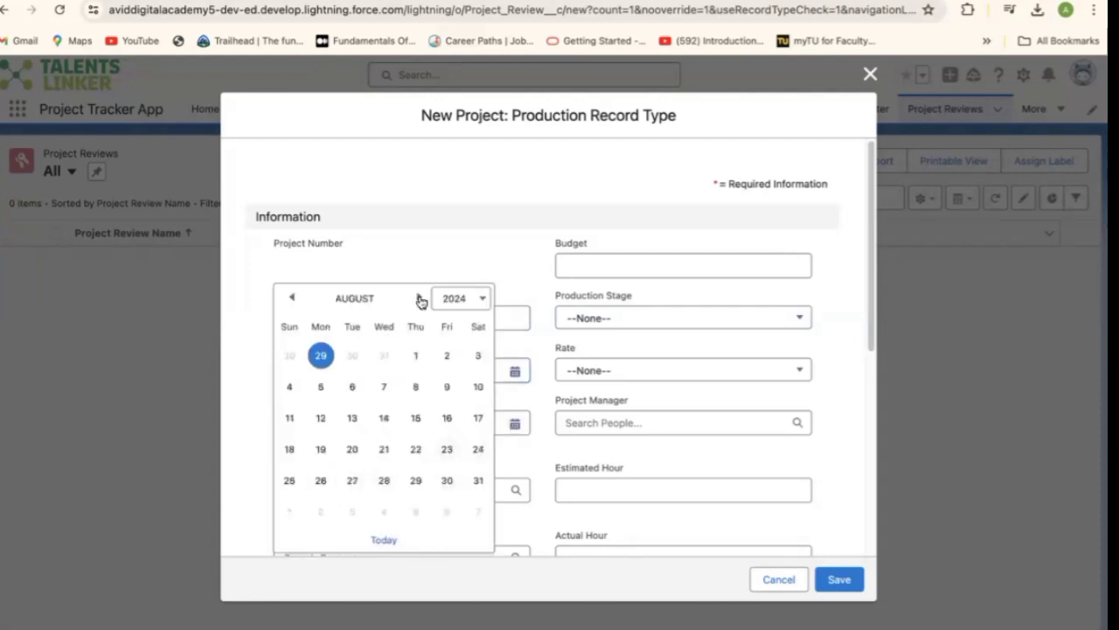
click(415, 449)
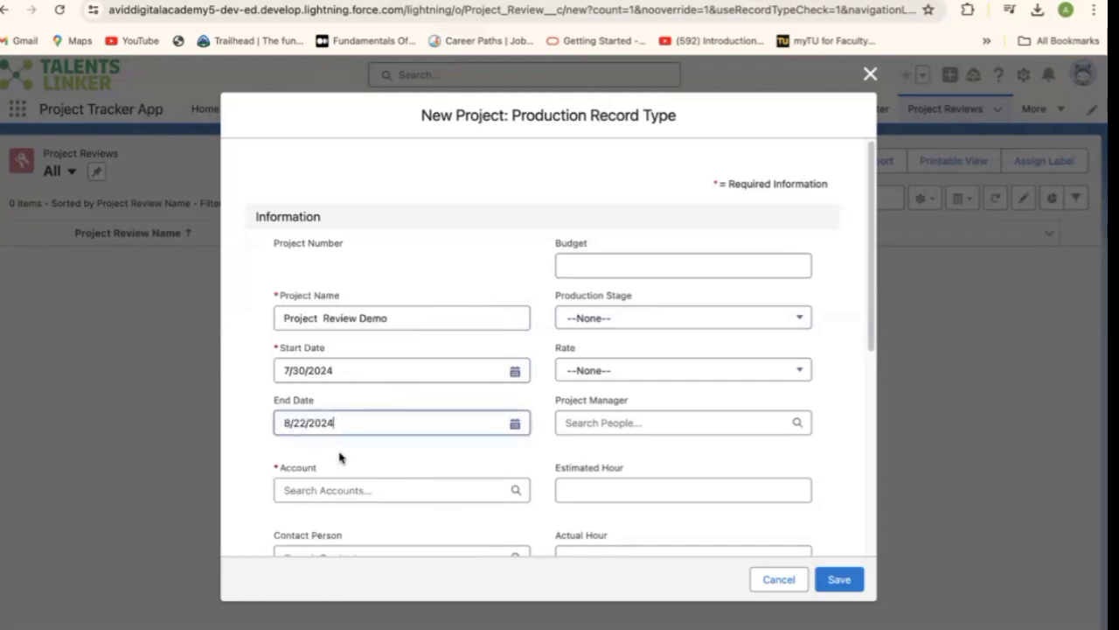
click(464, 489)
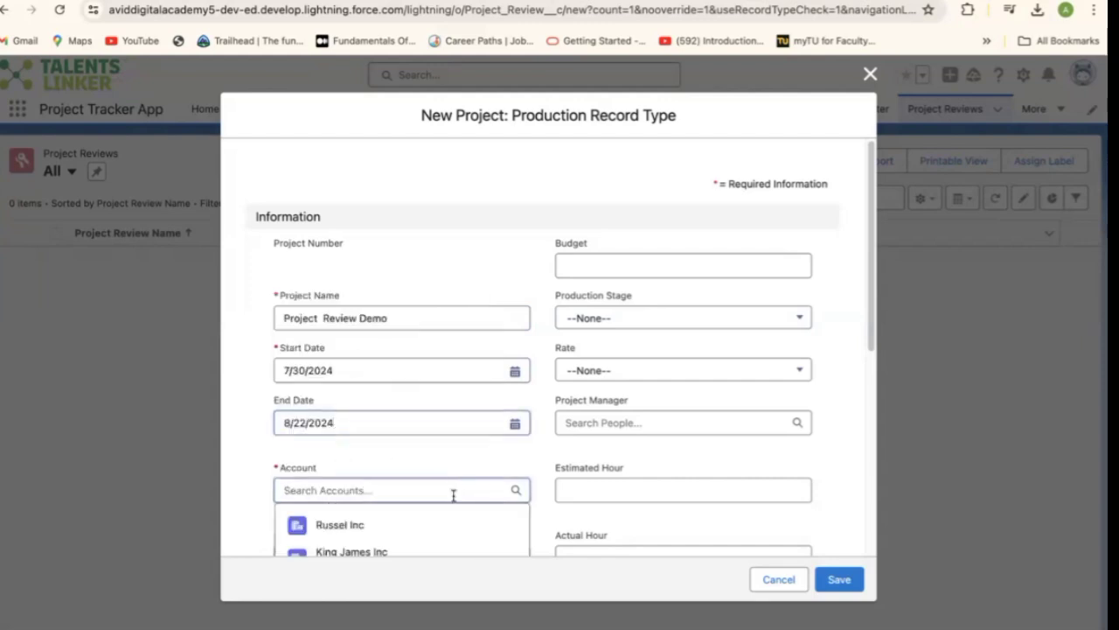
click(400, 524)
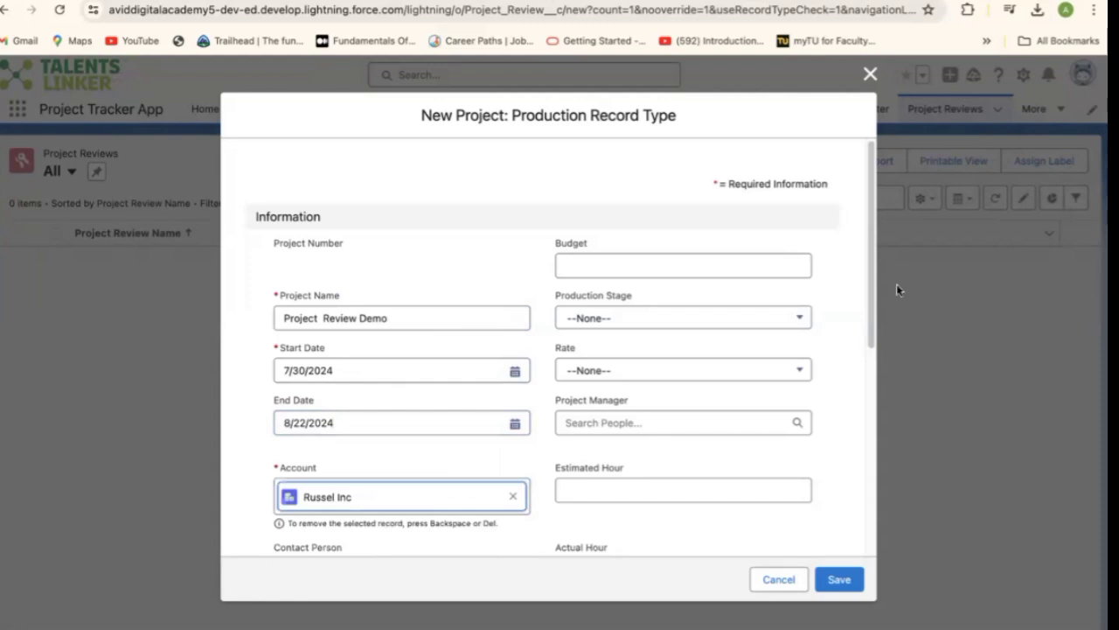
- Set the project's budget to 790000, its production stage to Not-Started and its rate to Green
scroll(871, 308, down, 3)
scroll(862, 280, up, 2)
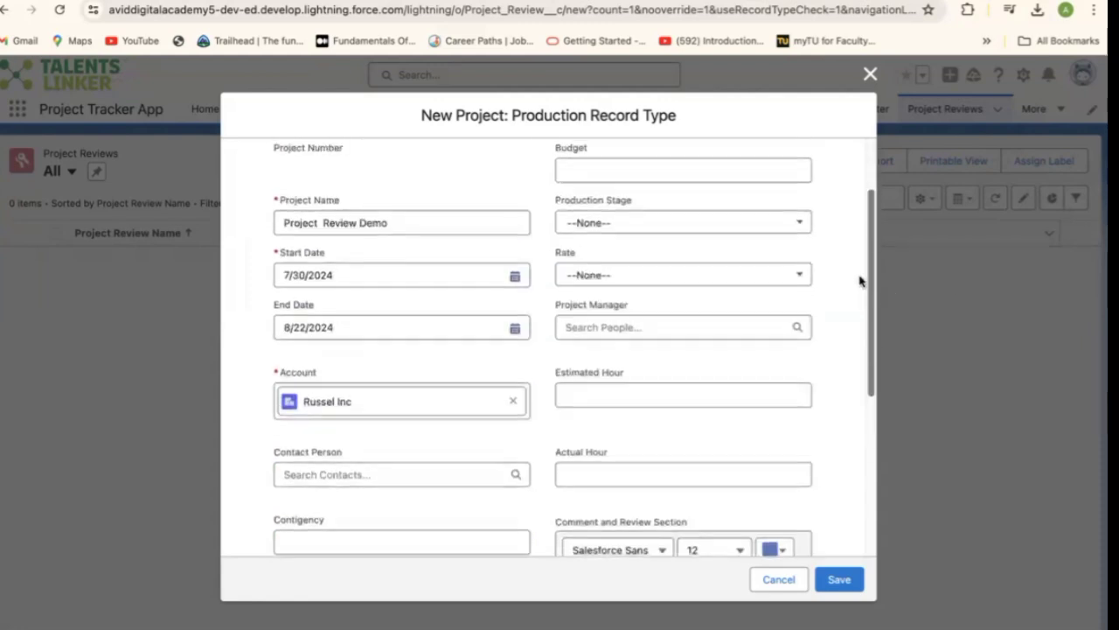
click(608, 223)
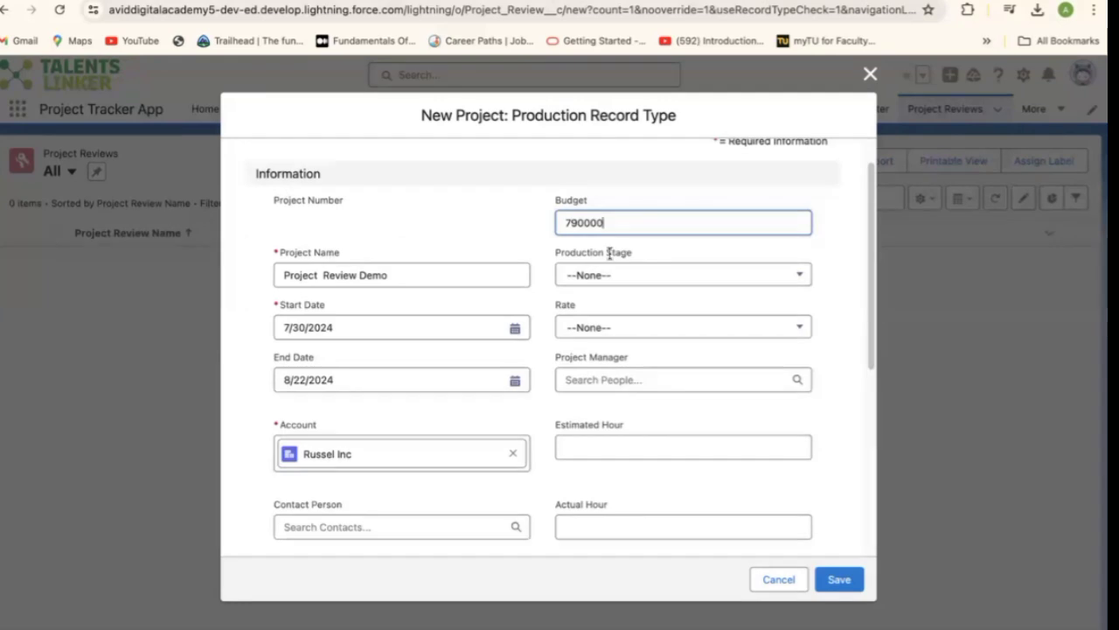
click(637, 275)
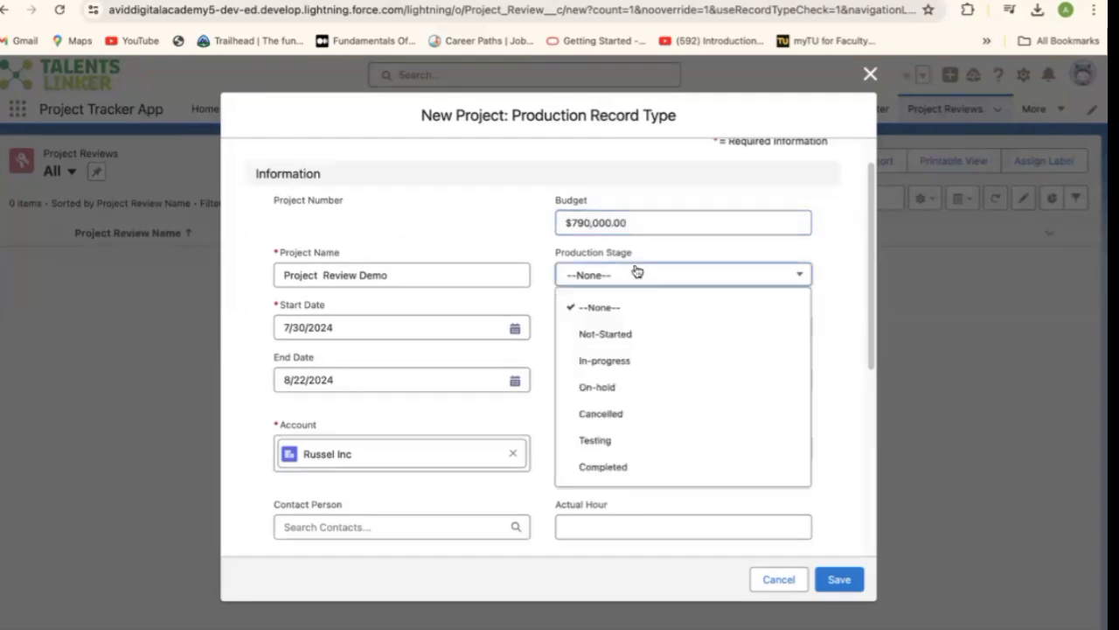
click(620, 334)
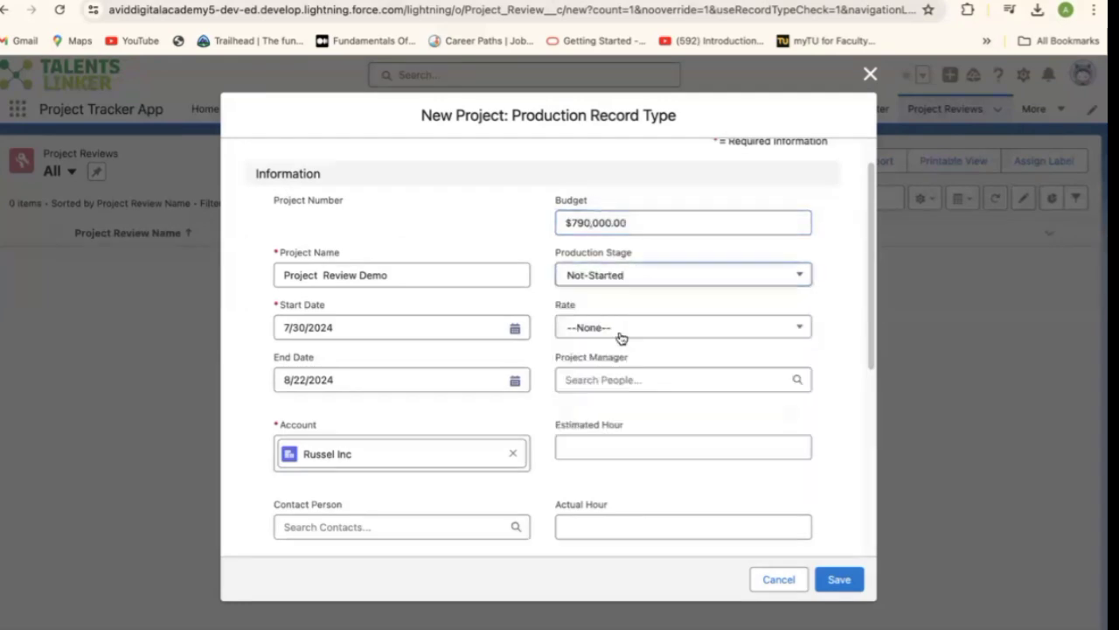
click(686, 328)
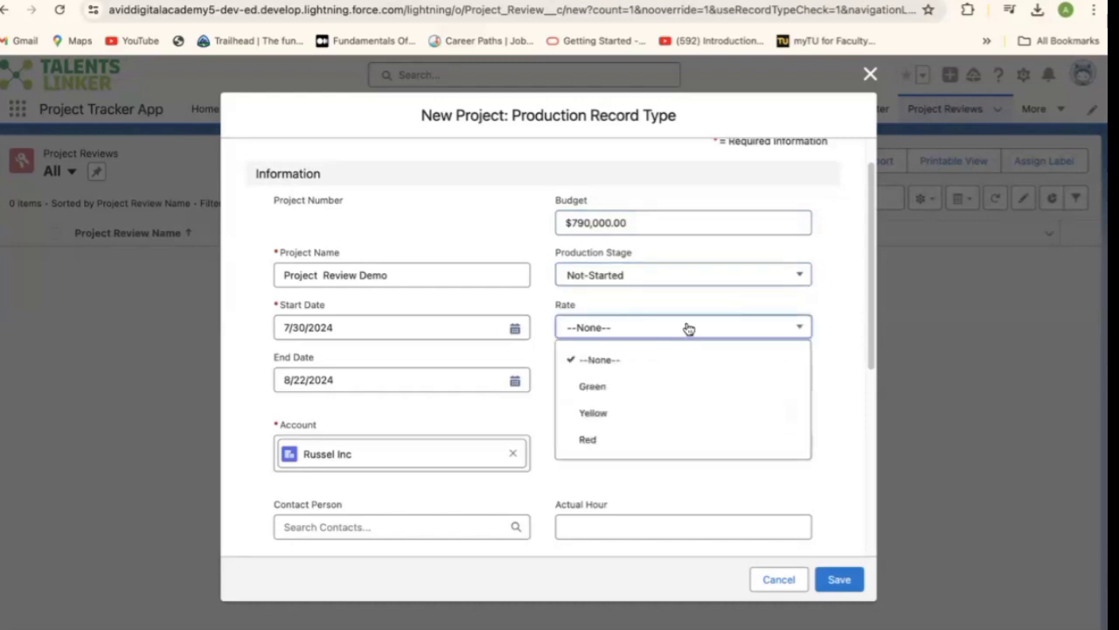
click(621, 386)
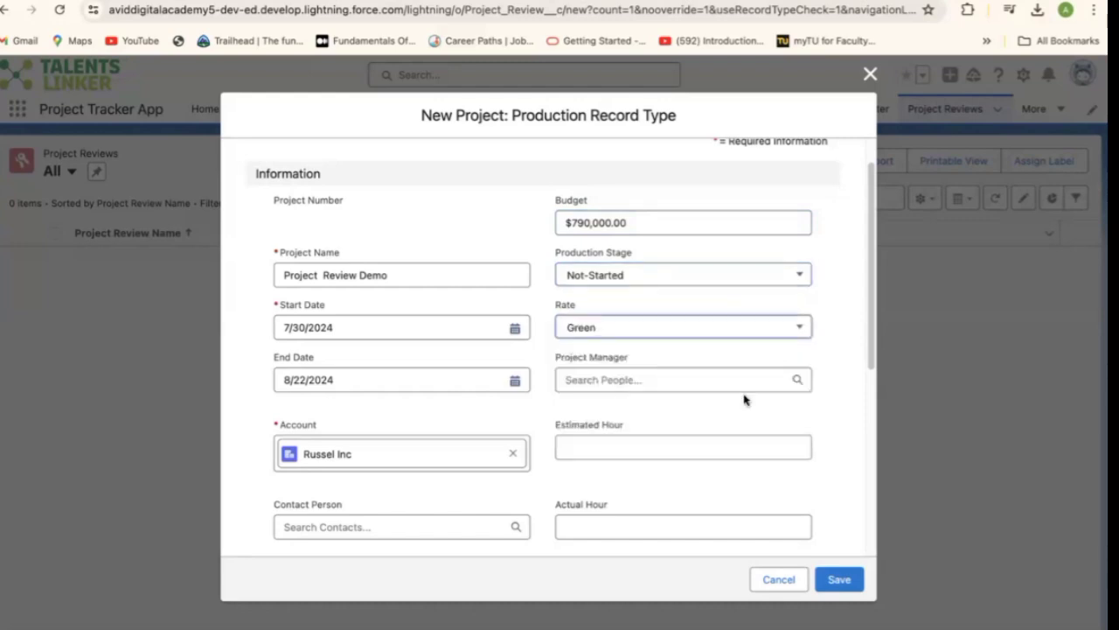
- Assign the second suggested person as project manager, and set the estimated hours to 100 and actual hours to 70
click(649, 378)
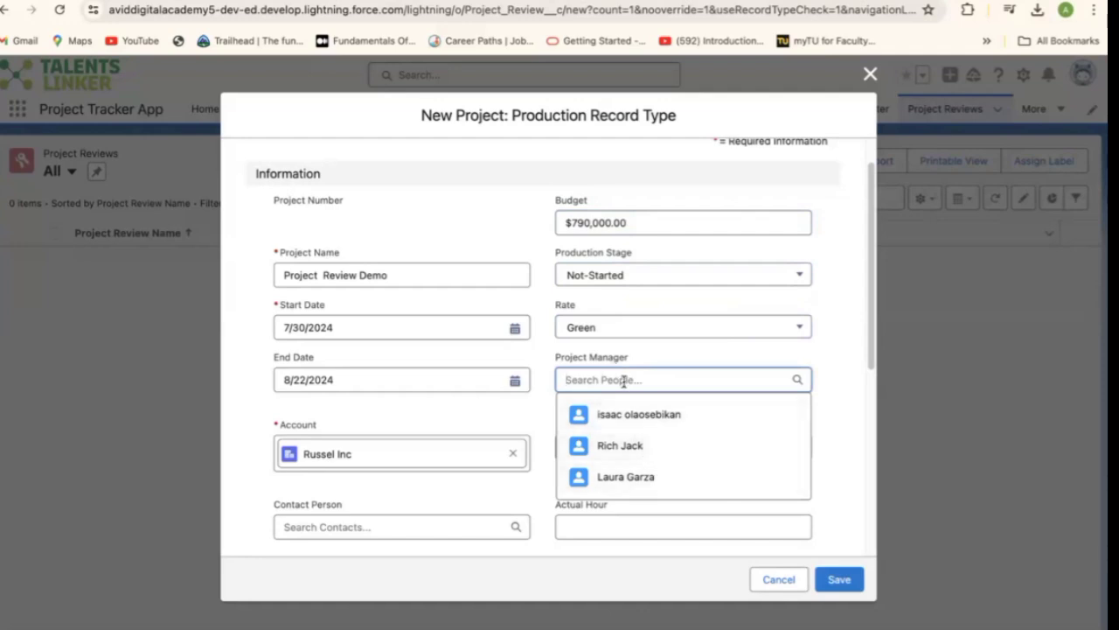
click(648, 447)
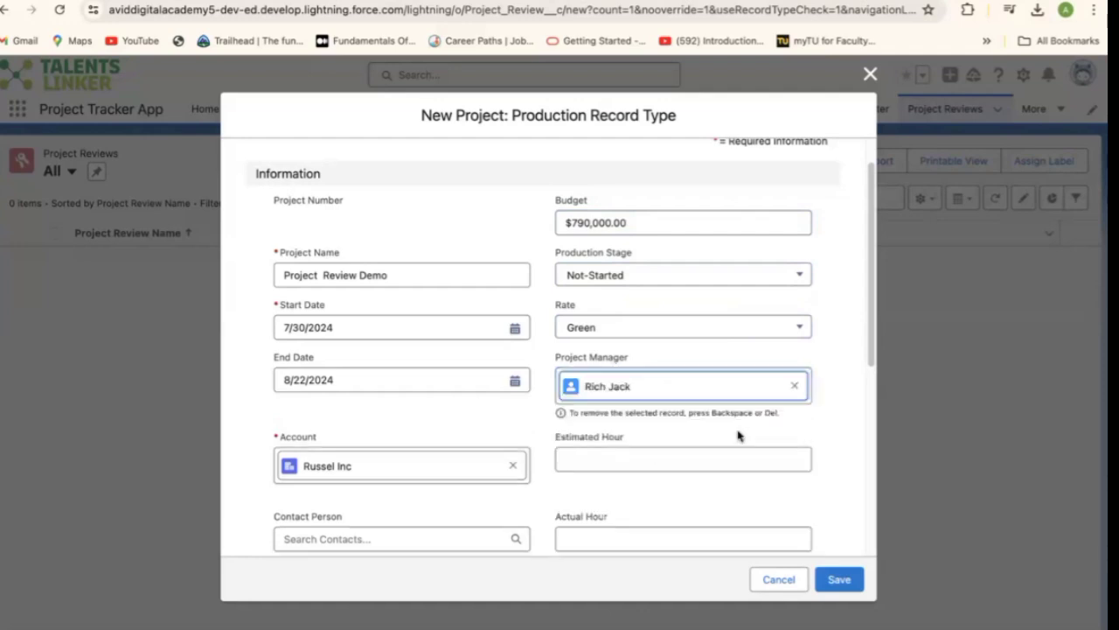
scroll(870, 378, down, 3)
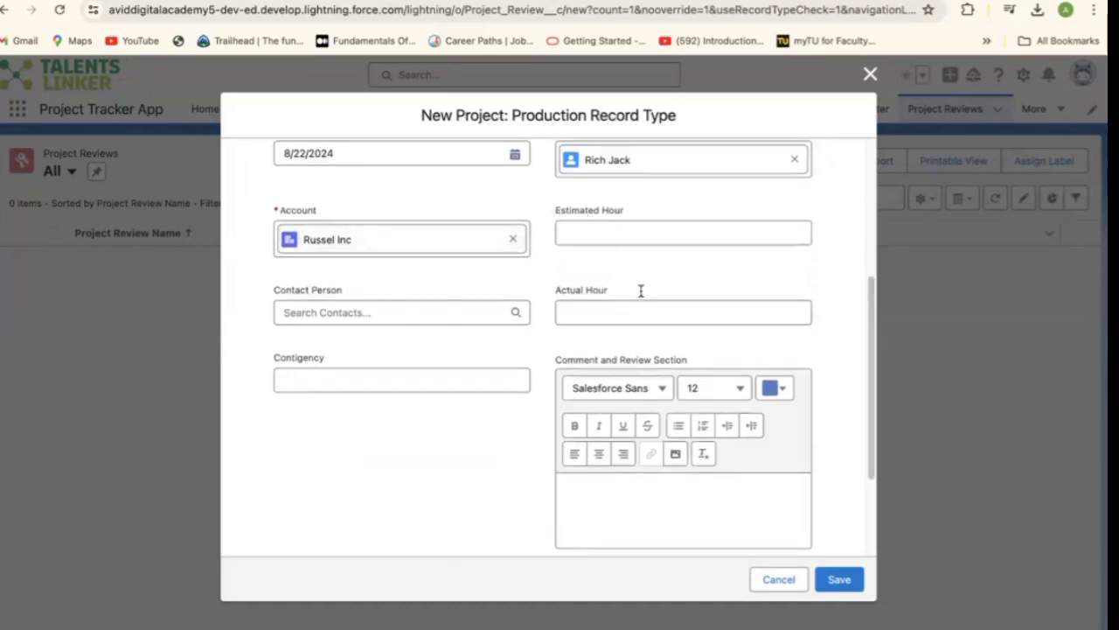
click(616, 227)
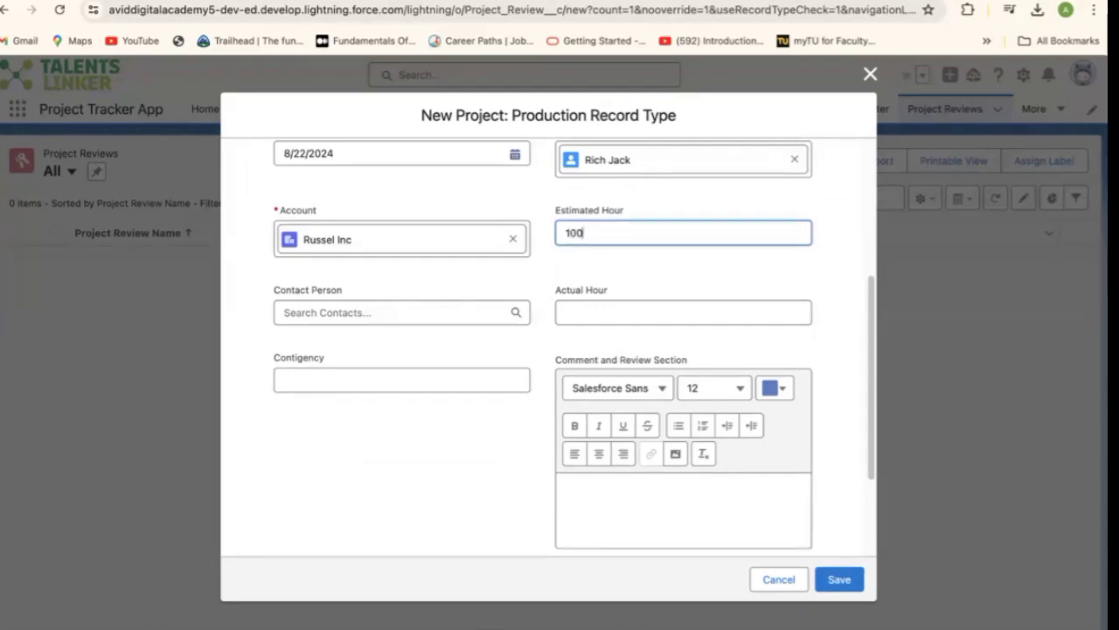
click(621, 316)
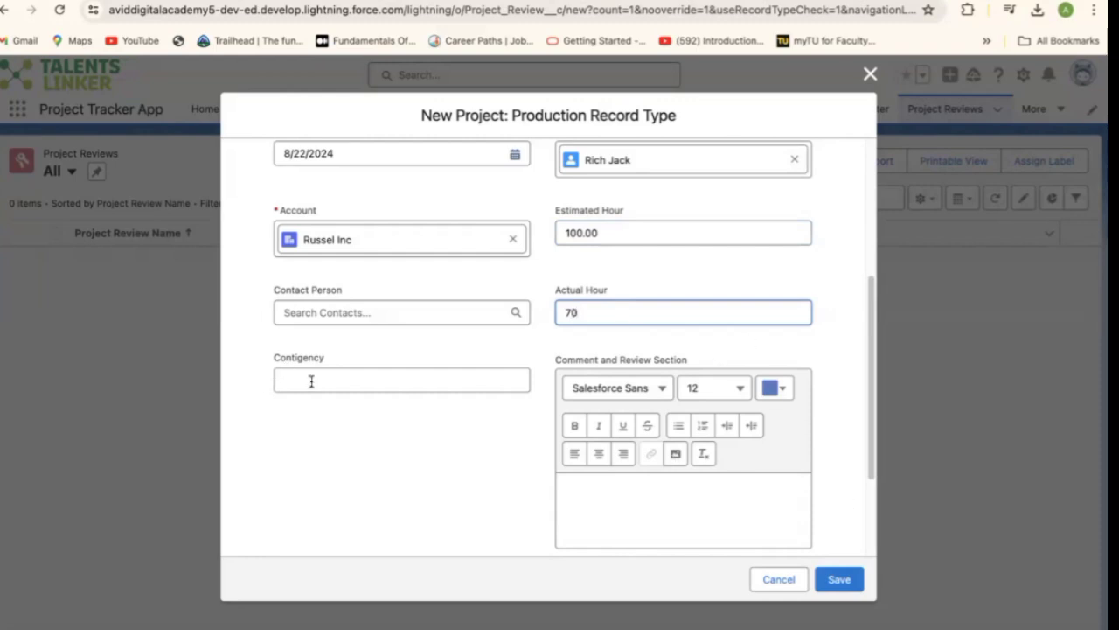
- Choose the last suggested contact as the project's contact person and save the new project
click(395, 313)
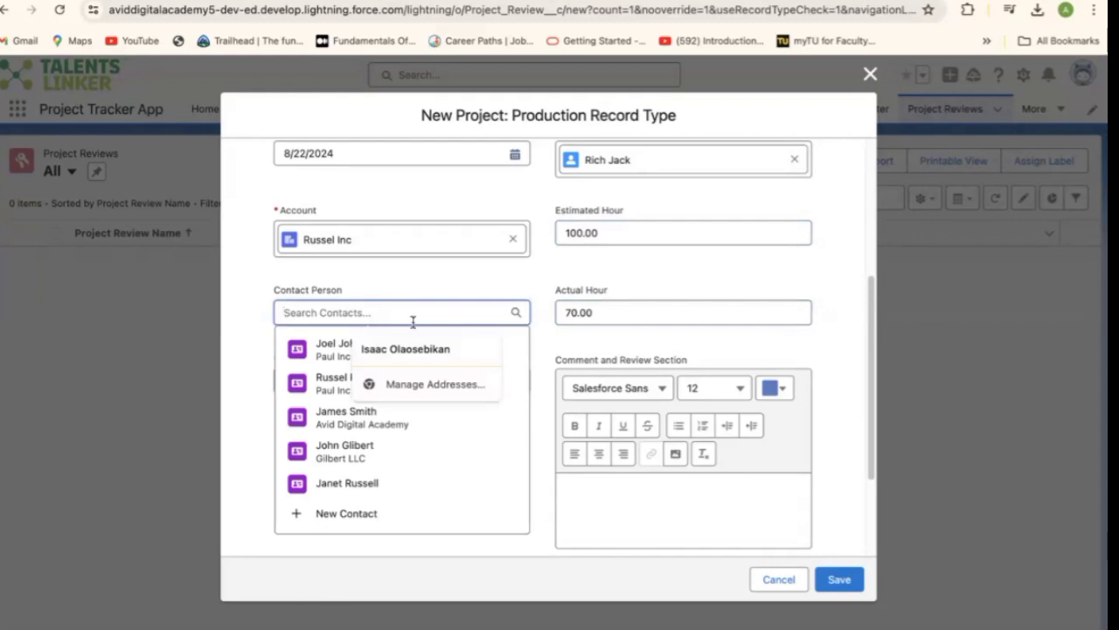
click(369, 487)
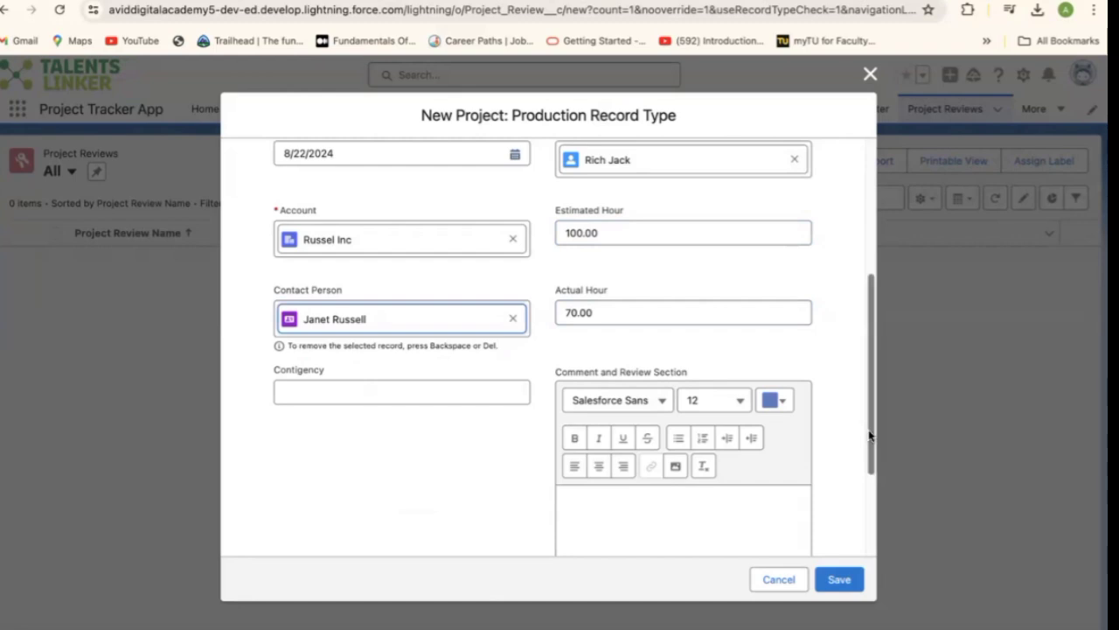
drag(871, 429, 871, 531)
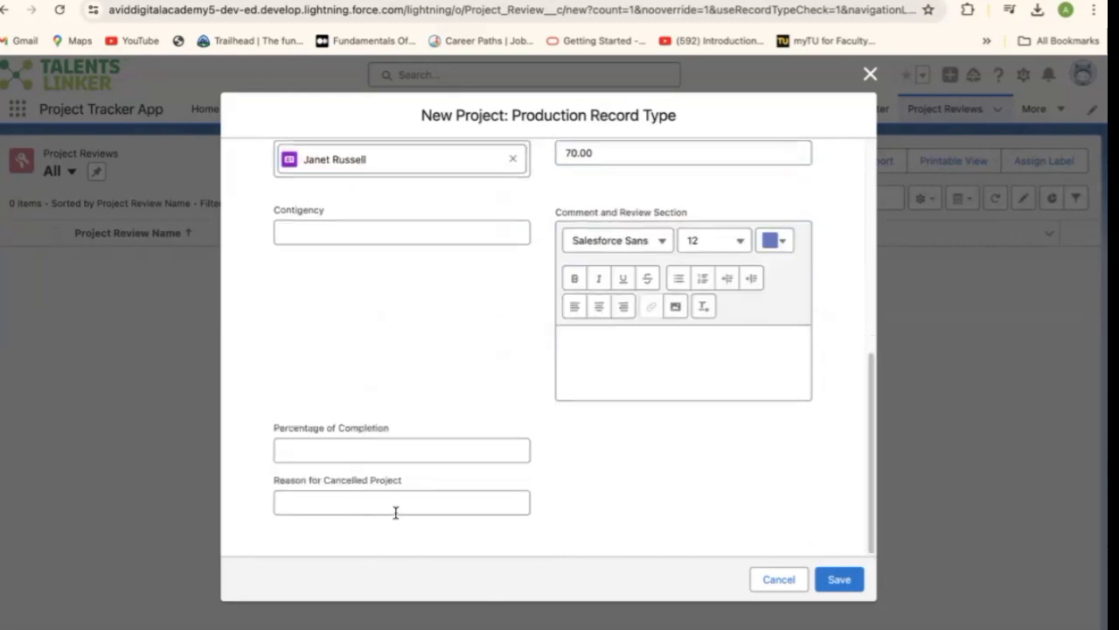
click(840, 580)
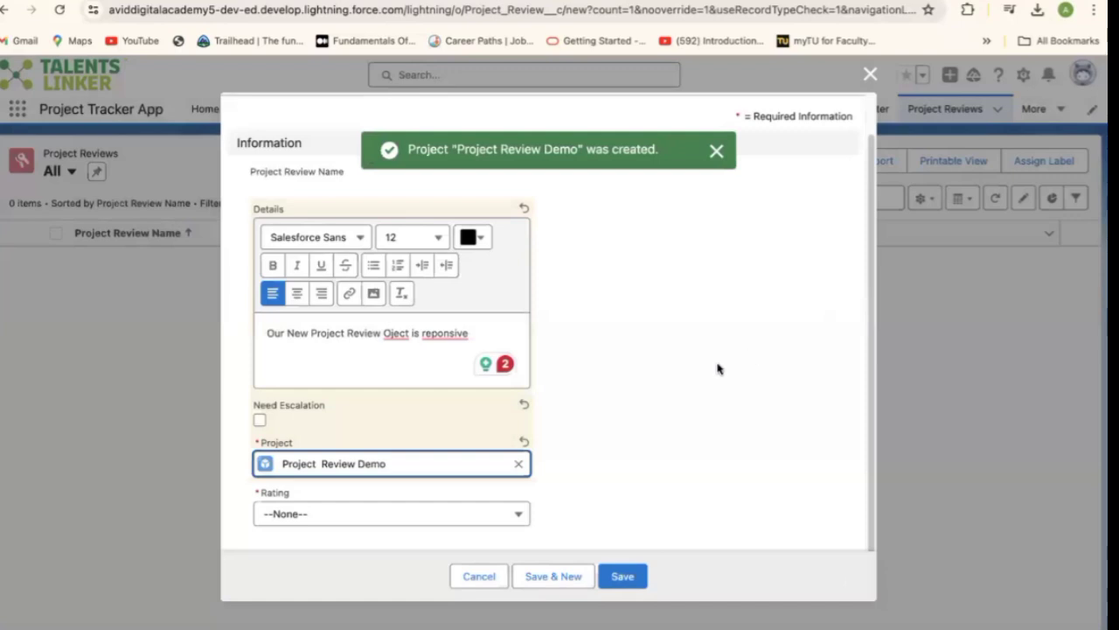
- Correct the misspelled word "Oject" in the review details to "project", set the rating to 3 and save the project review
mouse_move(404, 331)
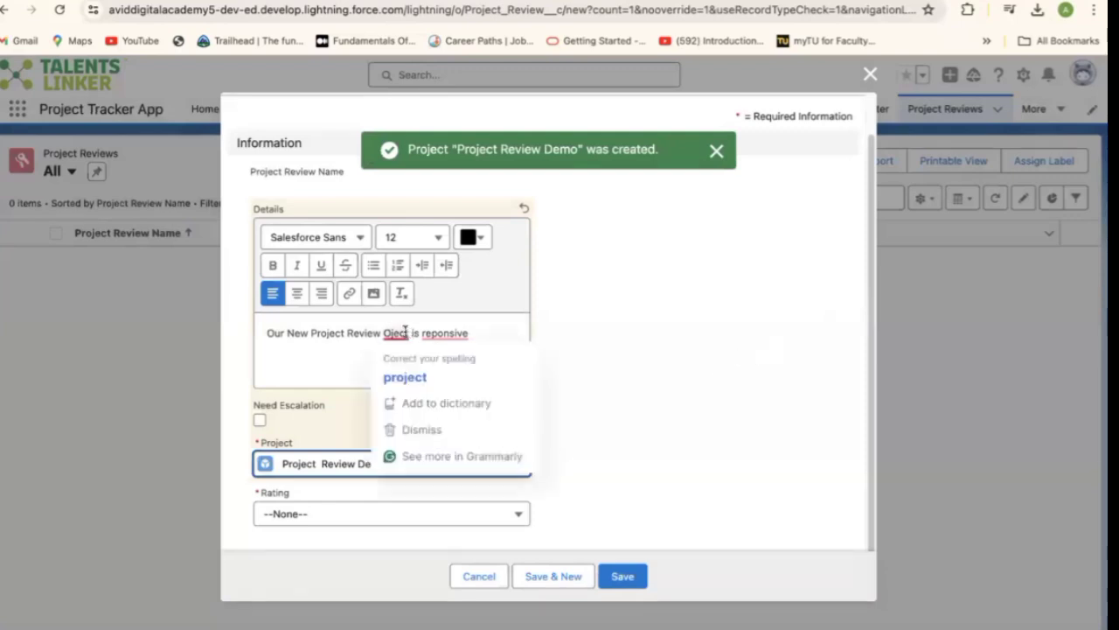
click(390, 377)
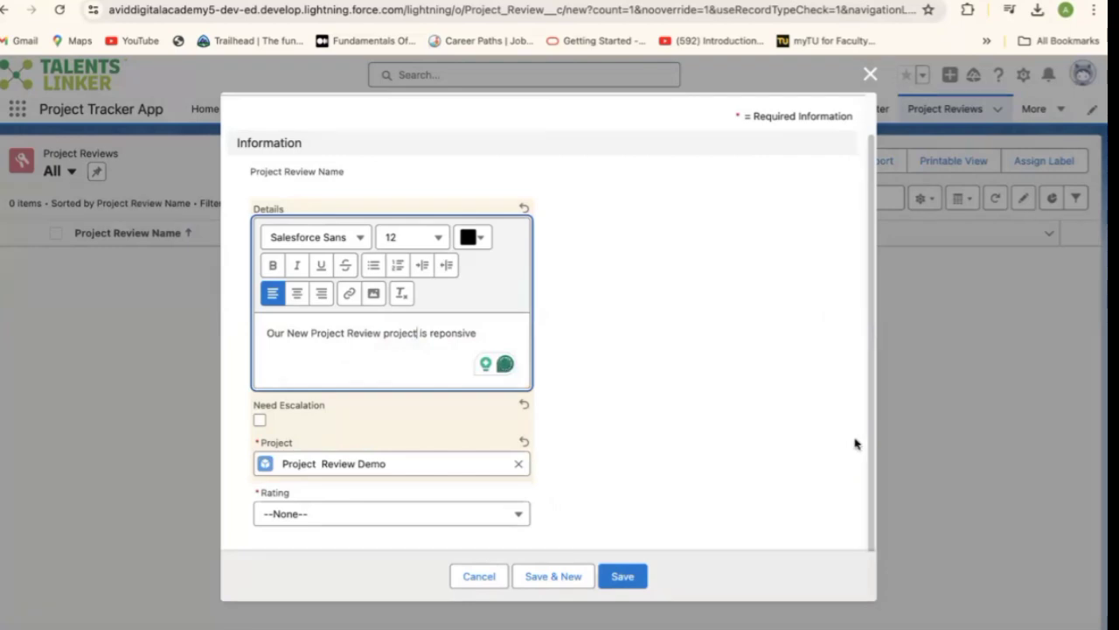
click(501, 516)
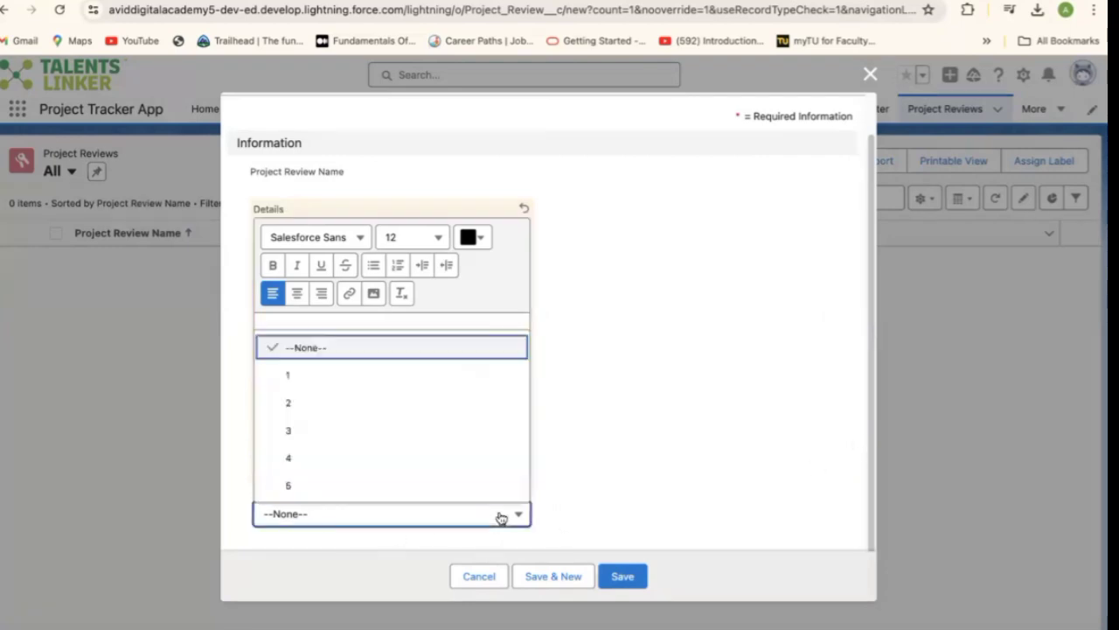
click(311, 433)
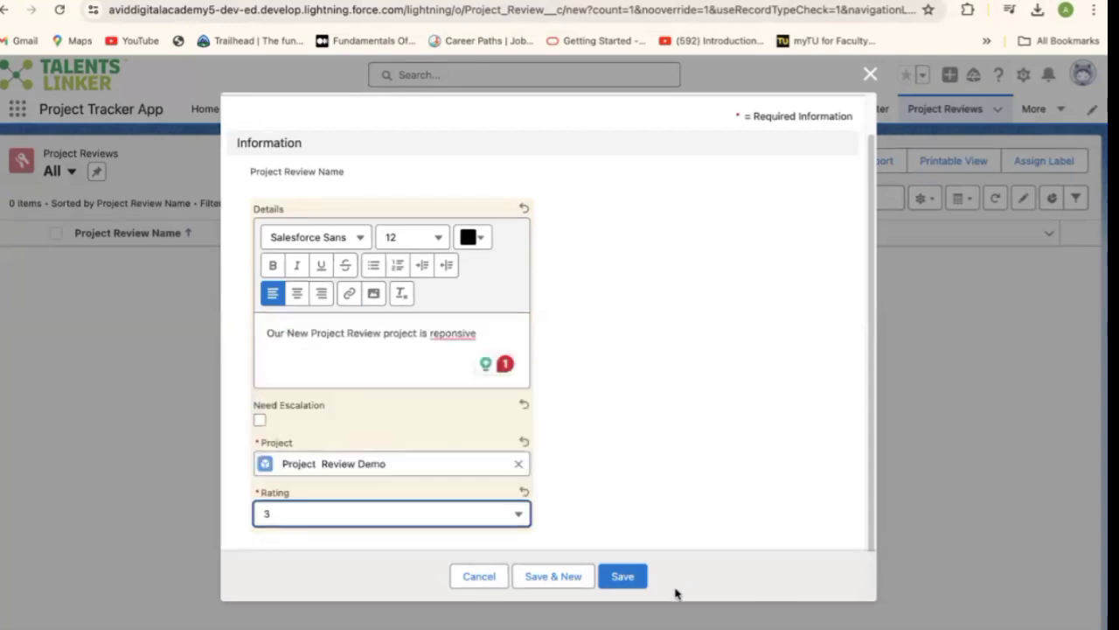
click(622, 576)
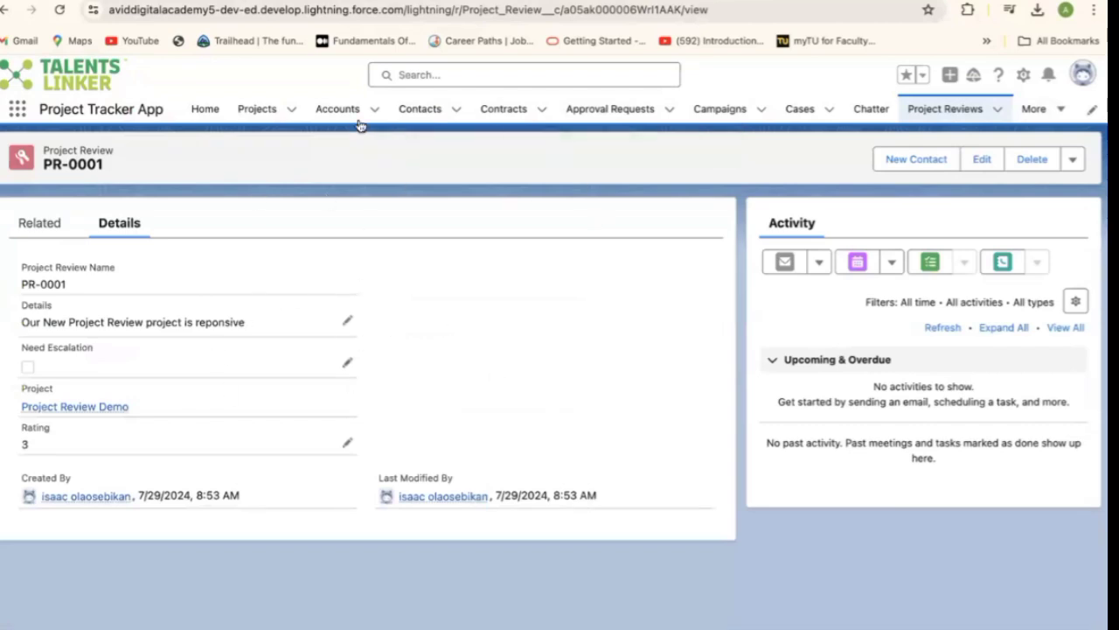
- Return to the Project Reviews list and switch it to the All list view
click(940, 113)
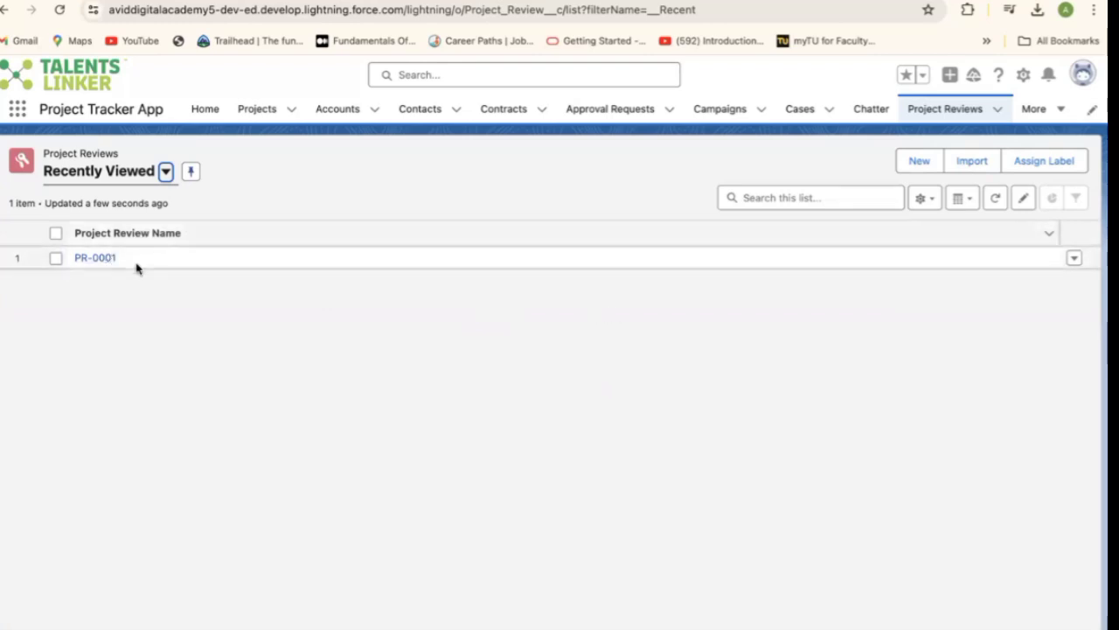
click(929, 198)
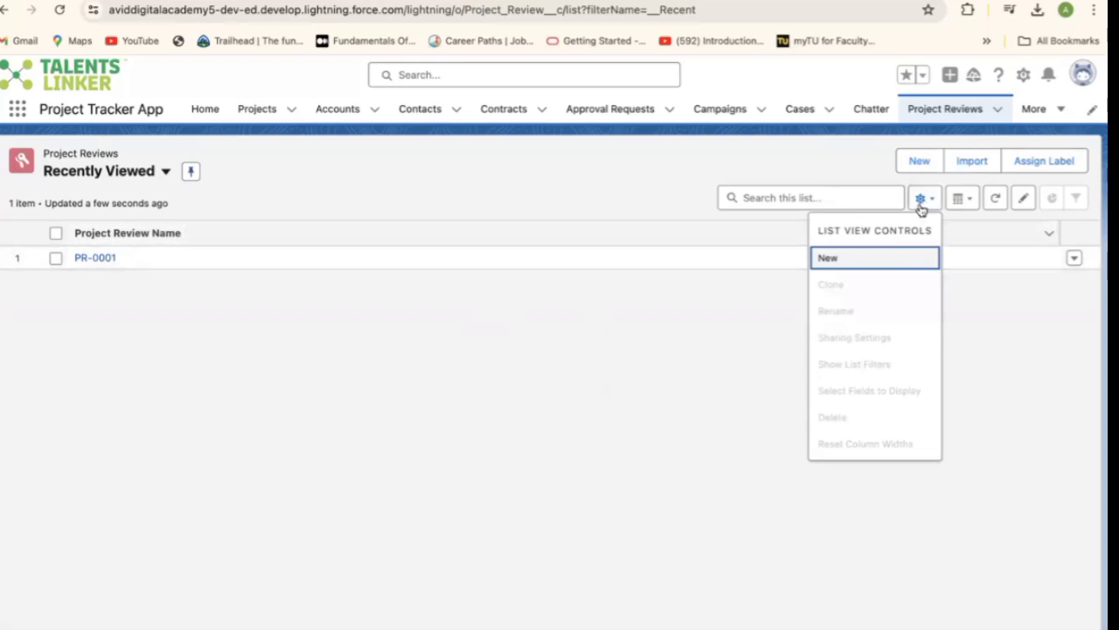
click(1007, 342)
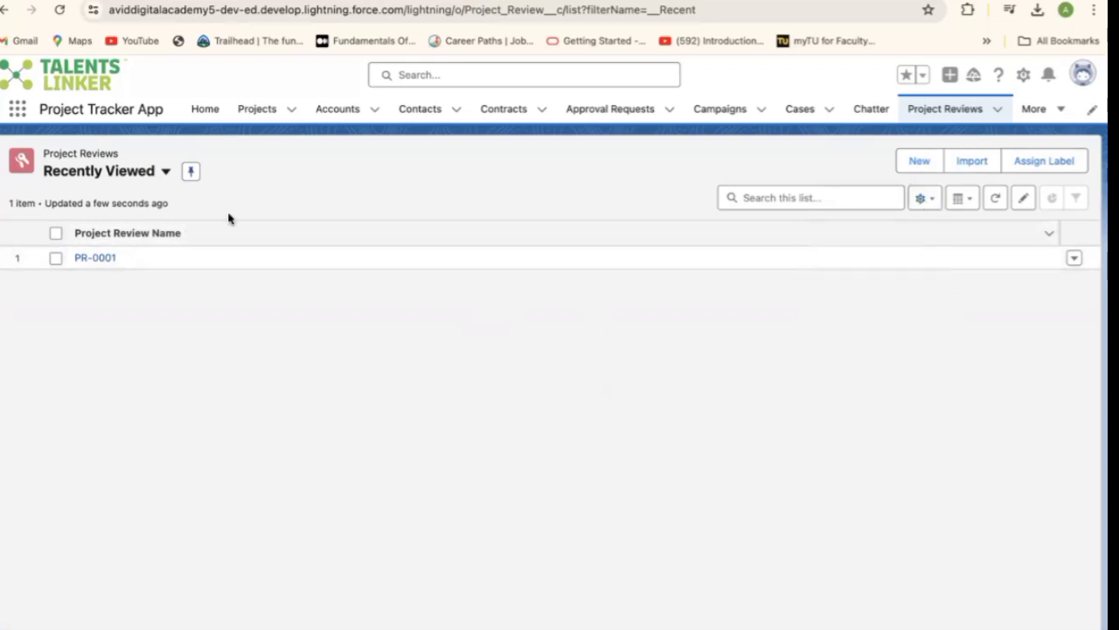
click(165, 172)
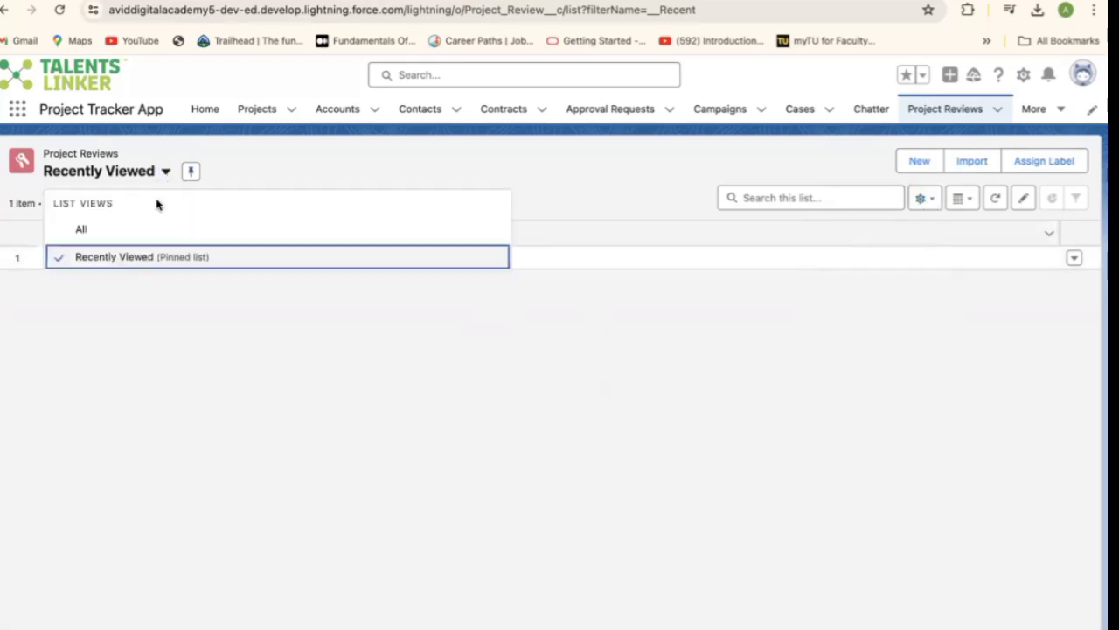
click(120, 228)
click(962, 199)
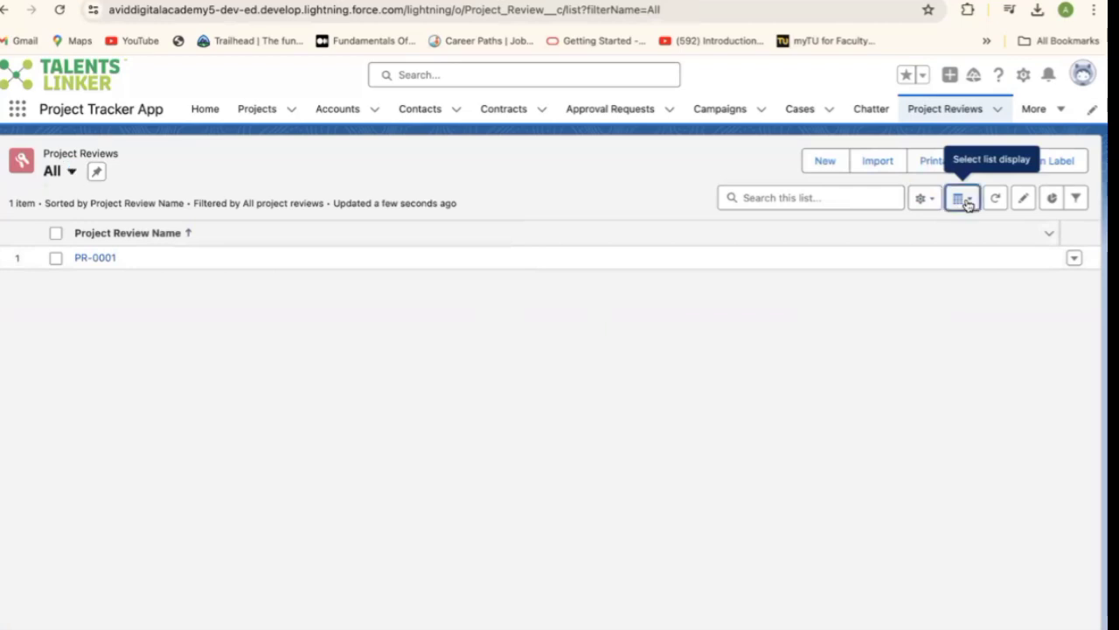
key(Down)
key(Down)
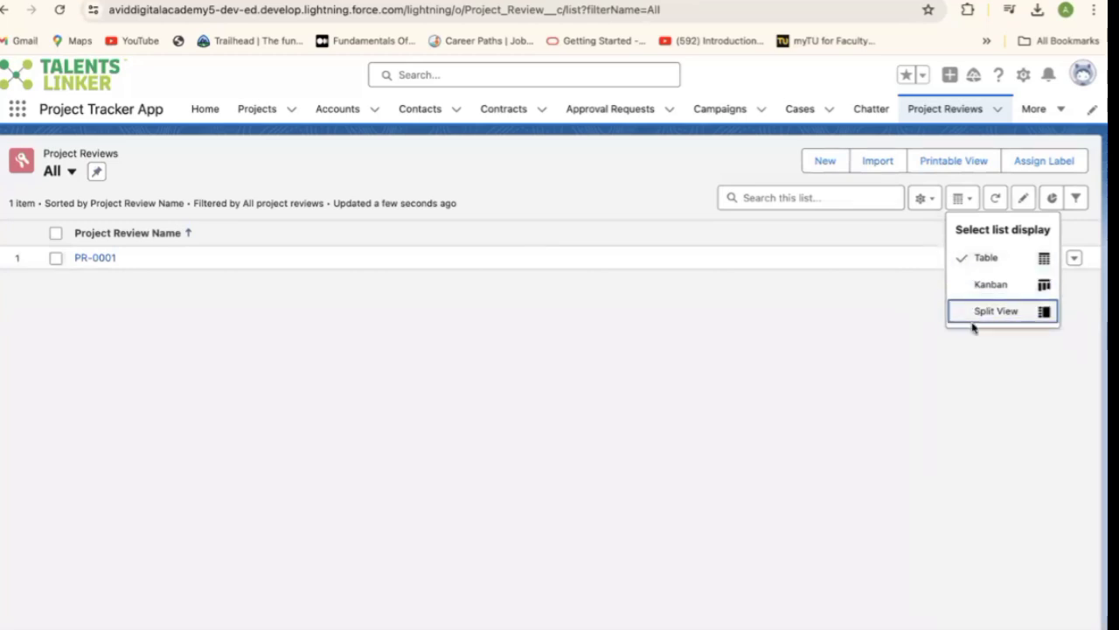
click(845, 341)
- Add Created By, Created Date and Details to the fields displayed in the All list view of project reviews
click(932, 202)
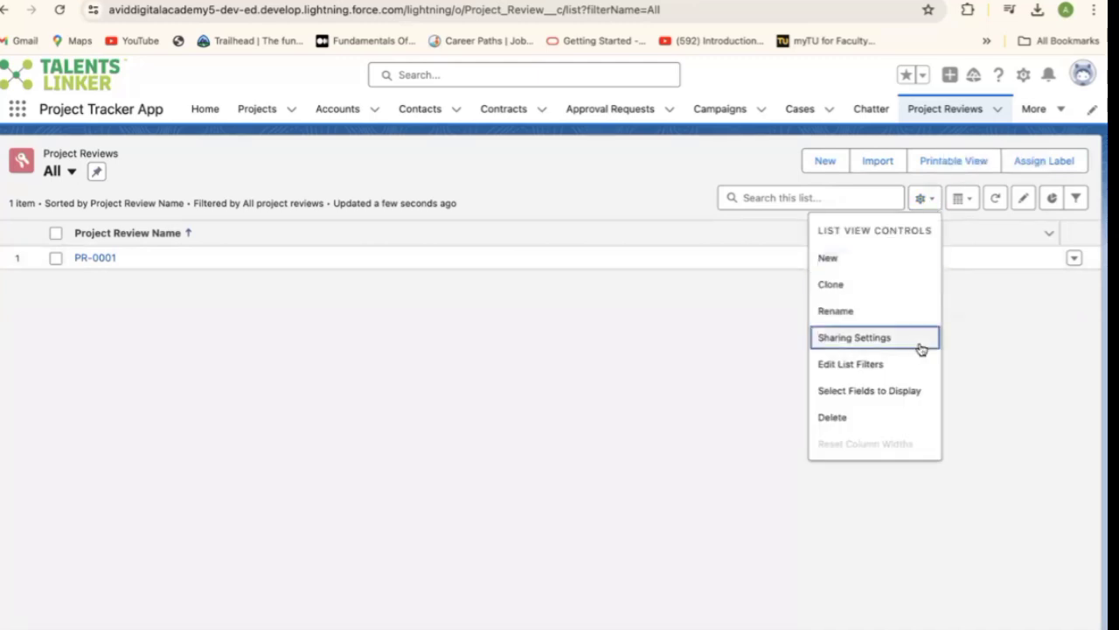
click(896, 399)
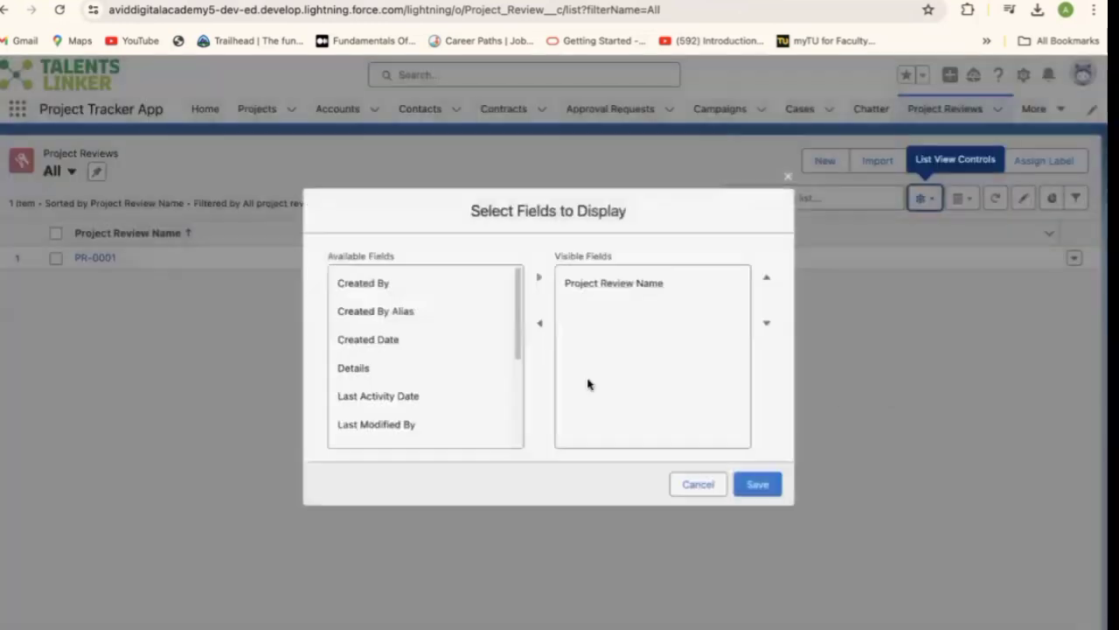
click(359, 282)
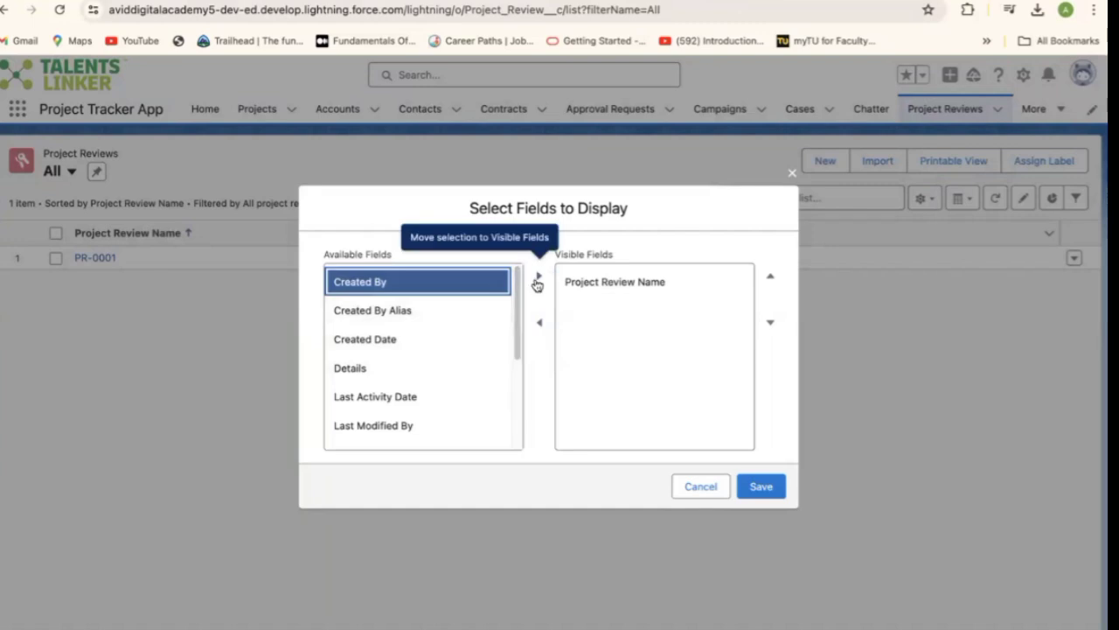
click(538, 279)
click(378, 316)
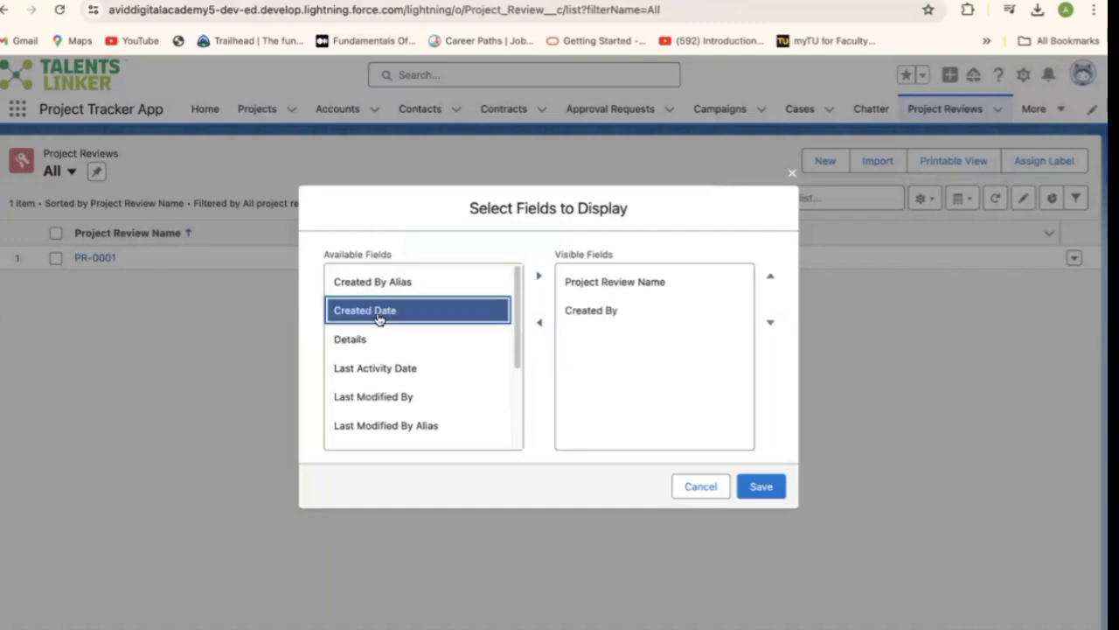
click(539, 276)
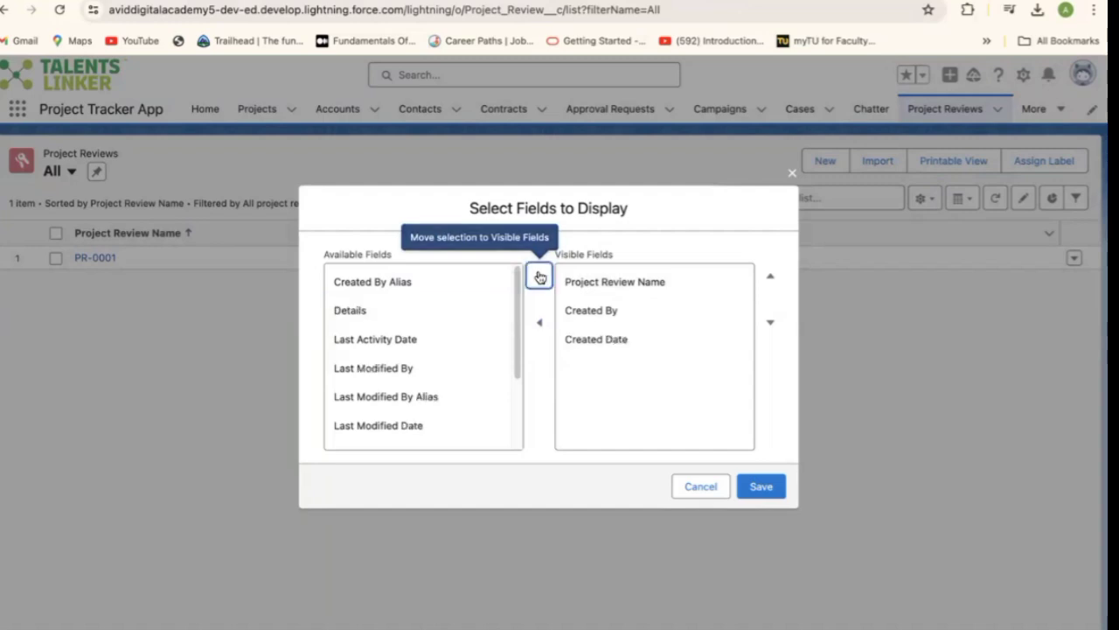
click(358, 312)
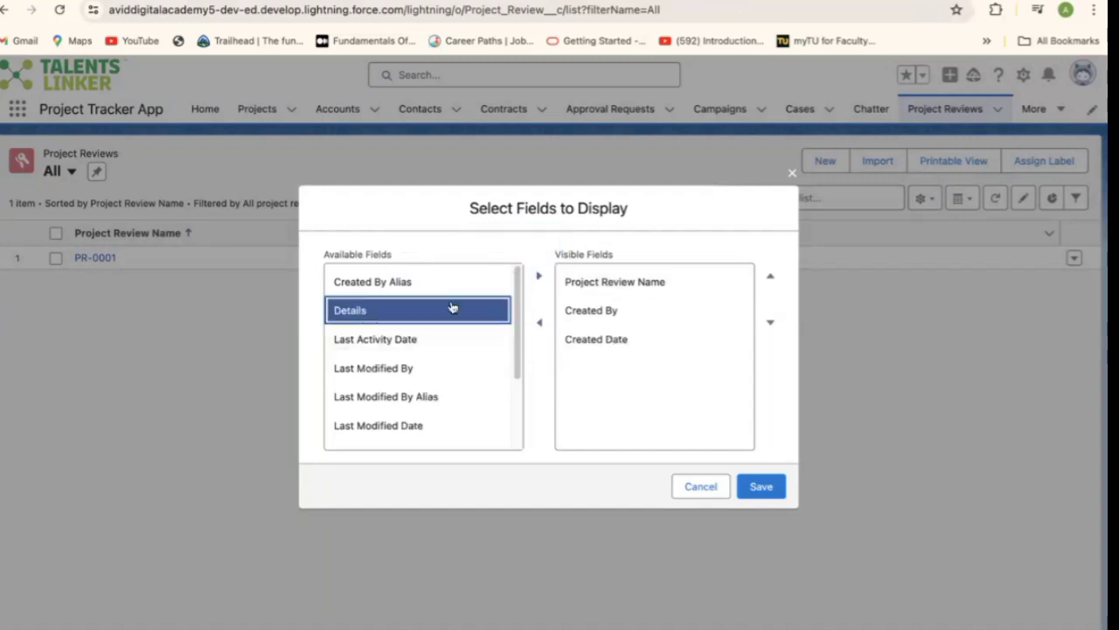
click(537, 279)
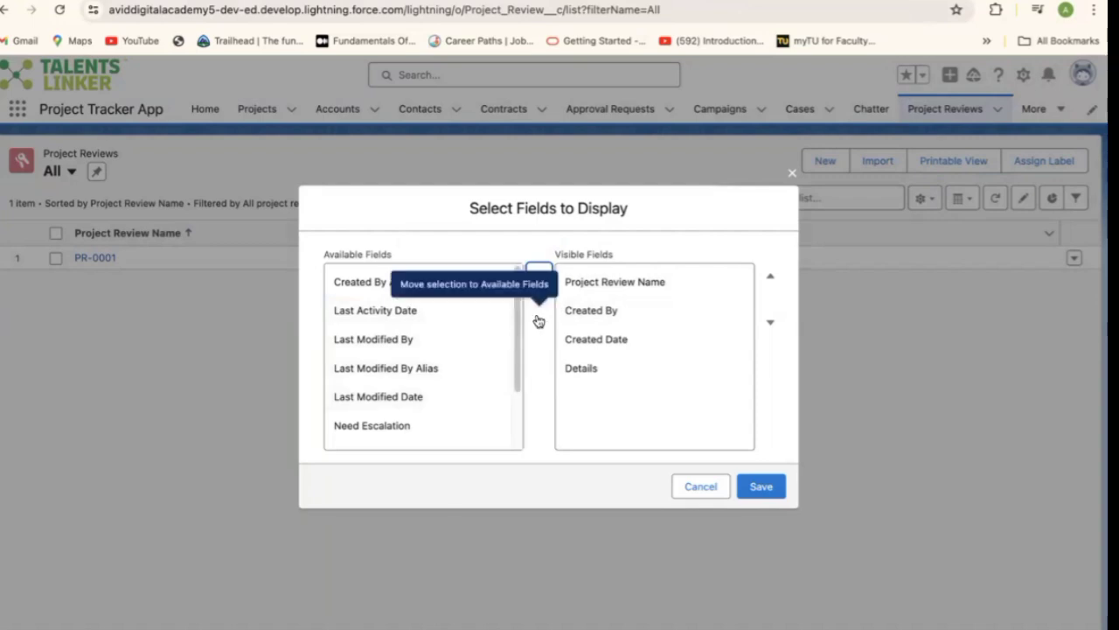
- Add Need Escalation and Project to the list view's visible fields and save the field selection
click(410, 426)
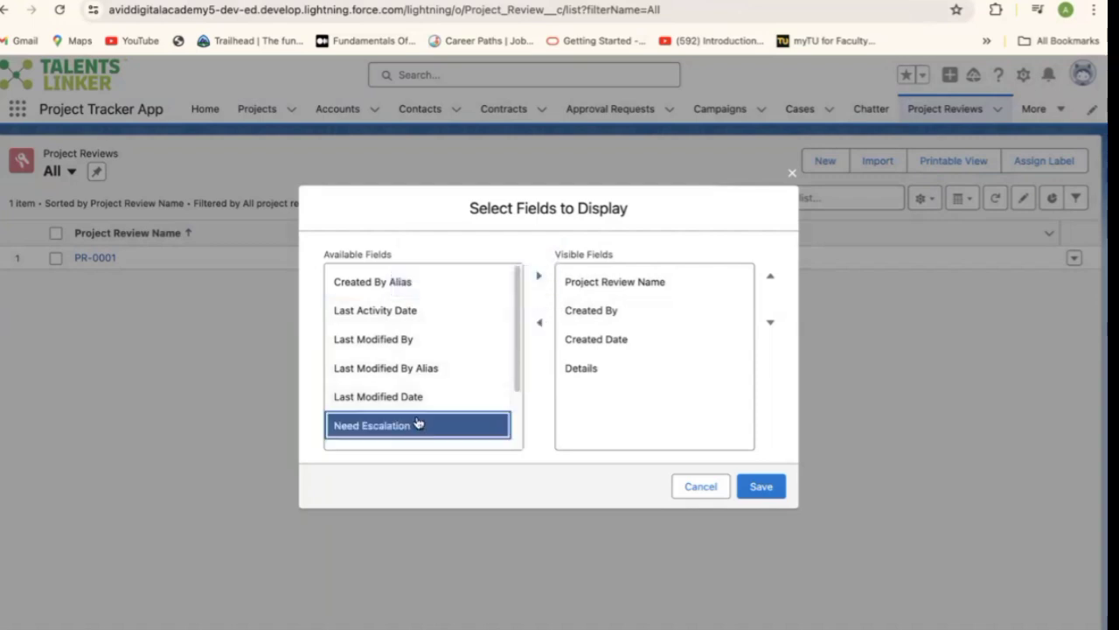
click(539, 277)
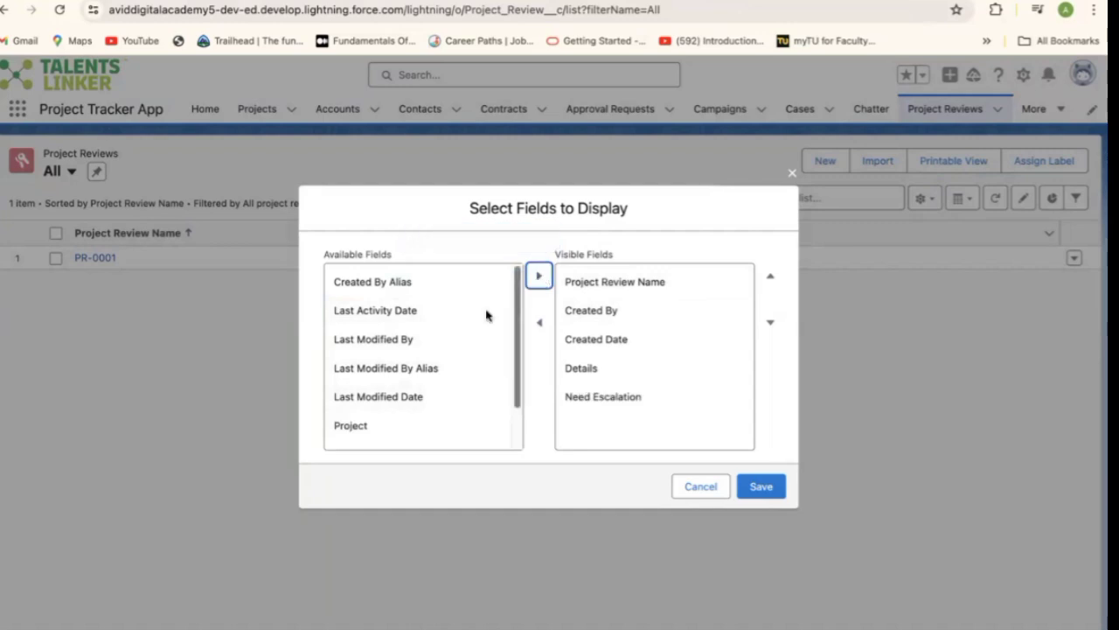
click(375, 427)
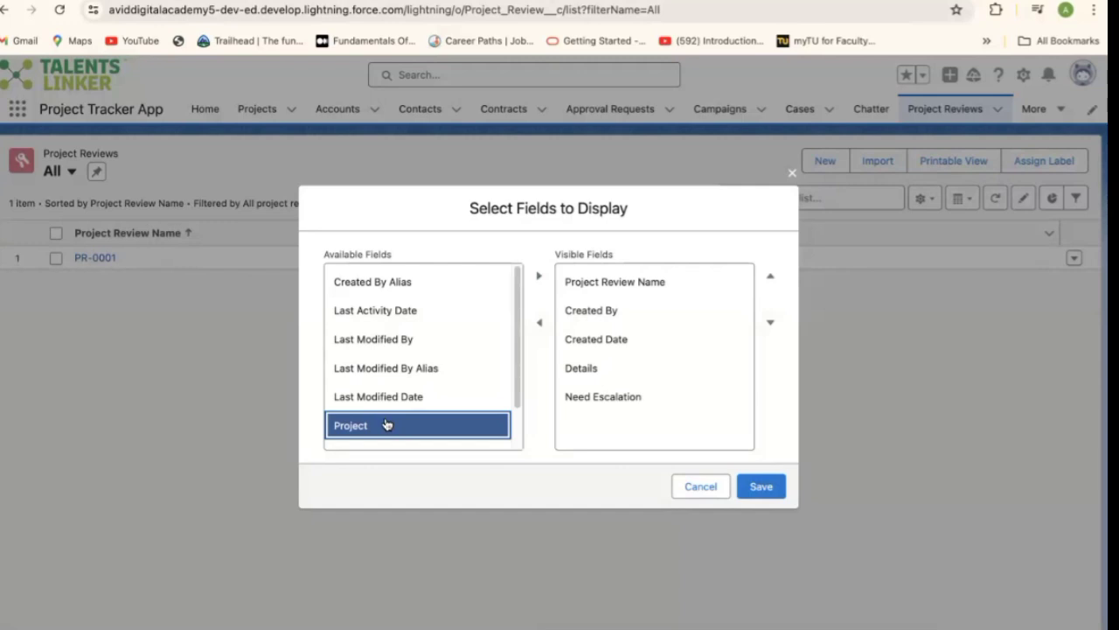
click(538, 277)
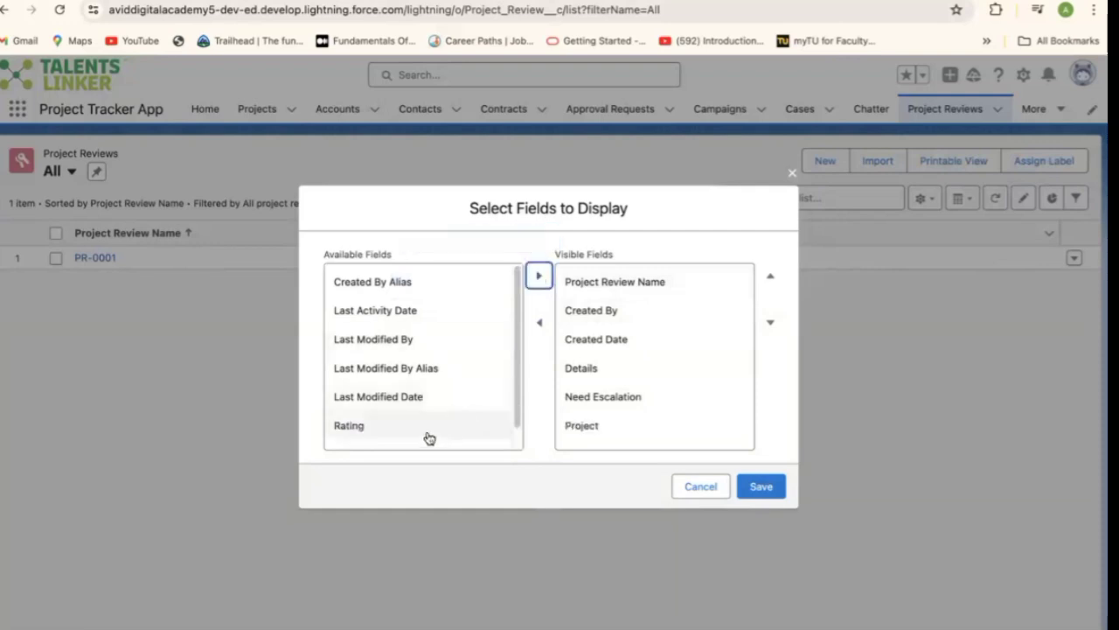
click(761, 487)
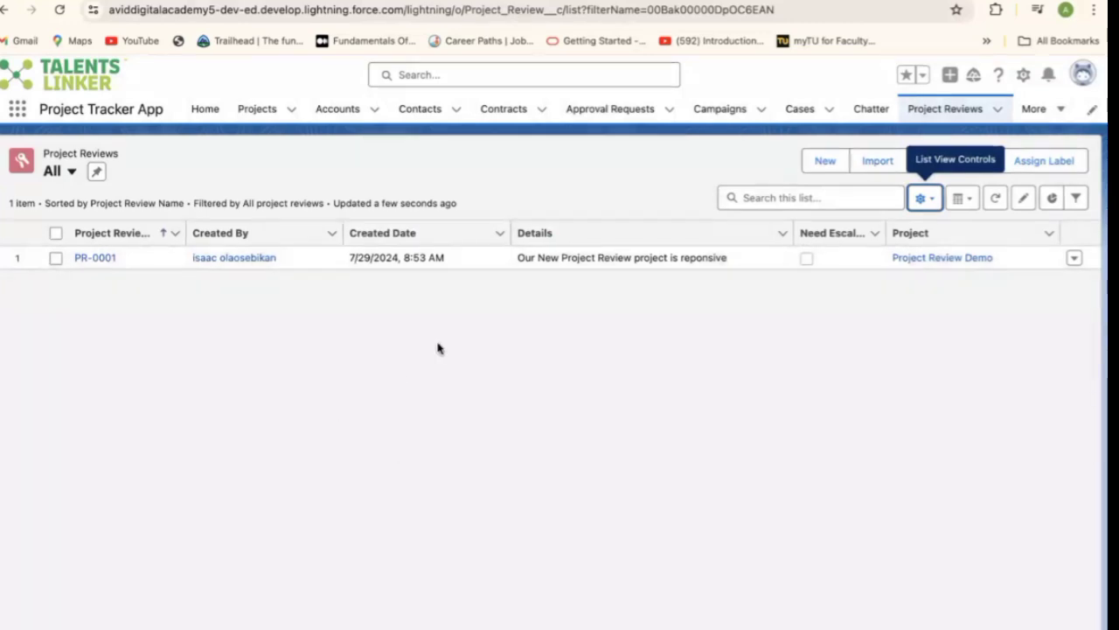
- Open the PR-0001 review record, go to its object settings and open the Project Review Layout page layout for editing
click(97, 255)
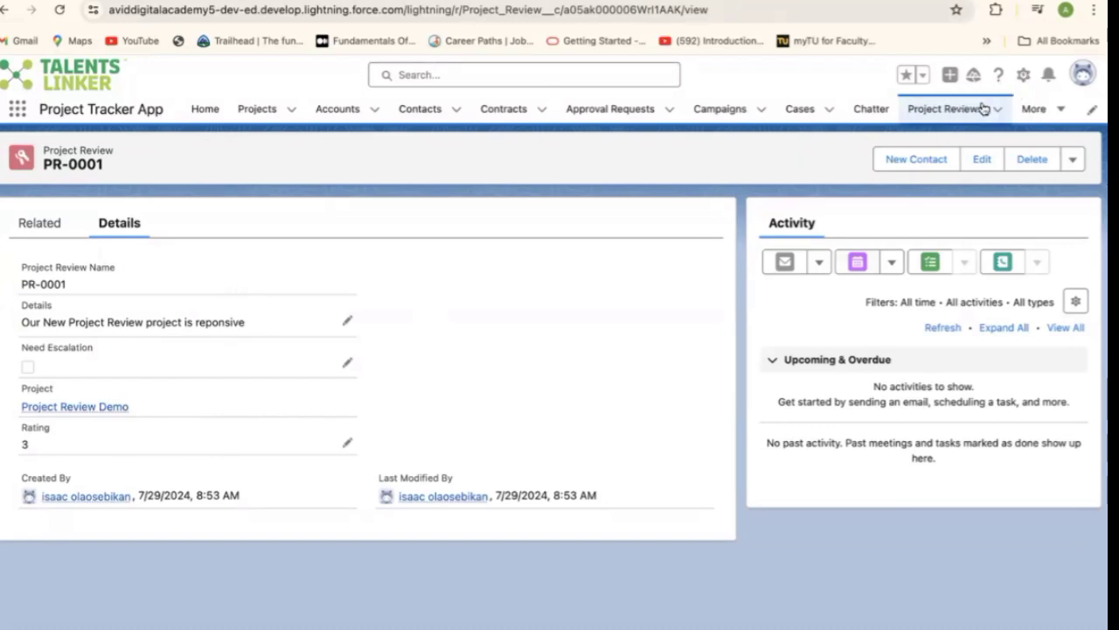
click(1023, 75)
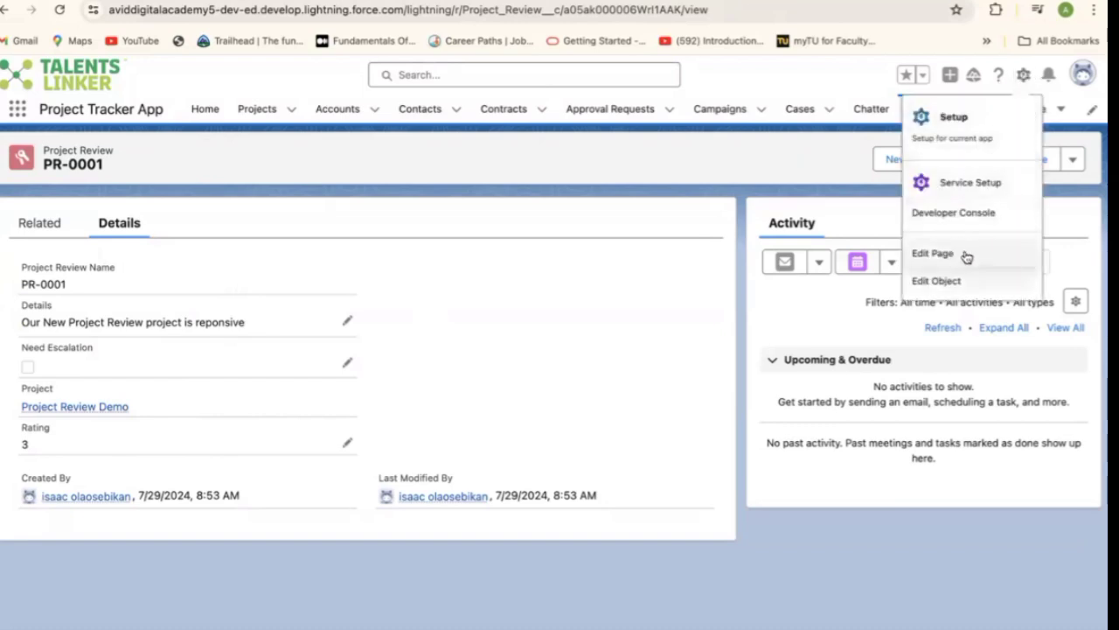
click(1028, 282)
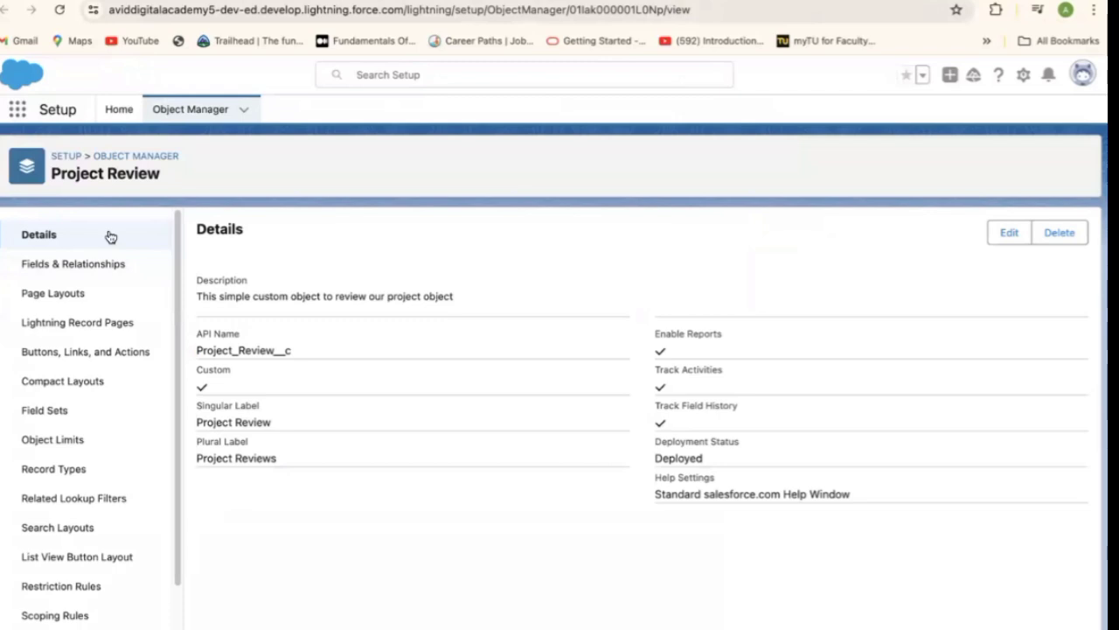
click(71, 296)
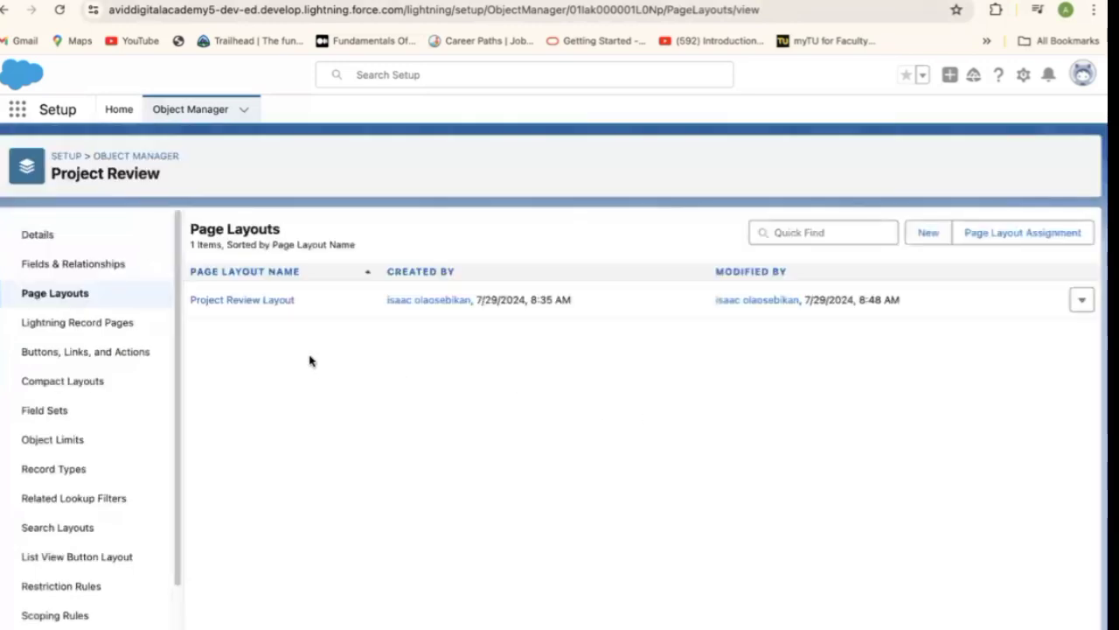
click(240, 300)
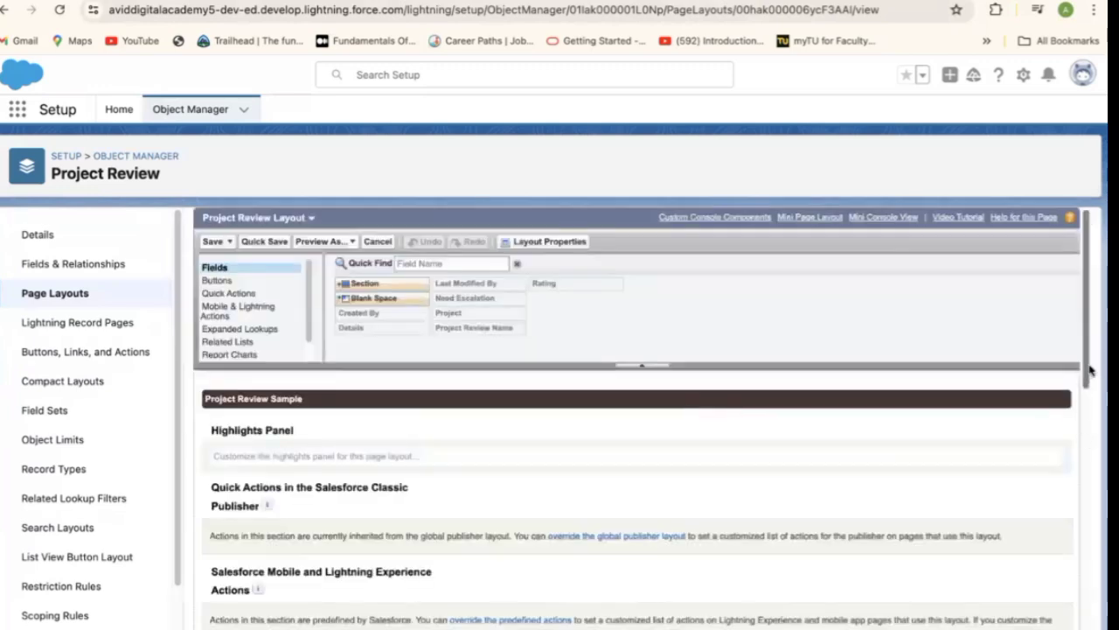
- Override the predefined actions in the layout's Salesforce Mobile and Lightning Experience Actions section
drag(1089, 371, 1088, 437)
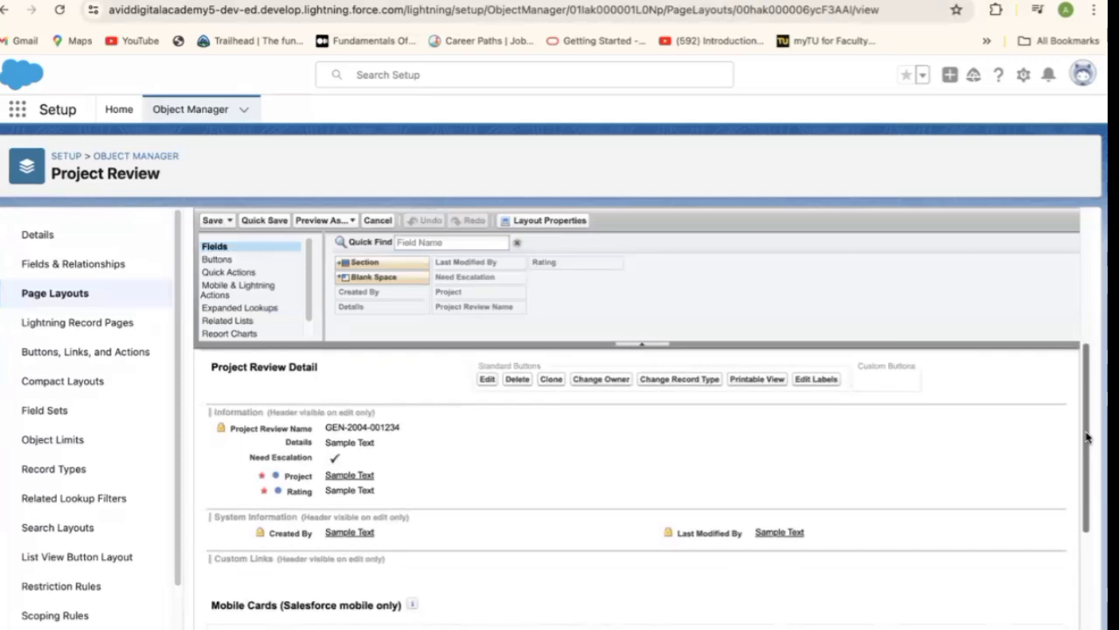
drag(1088, 435, 1083, 391)
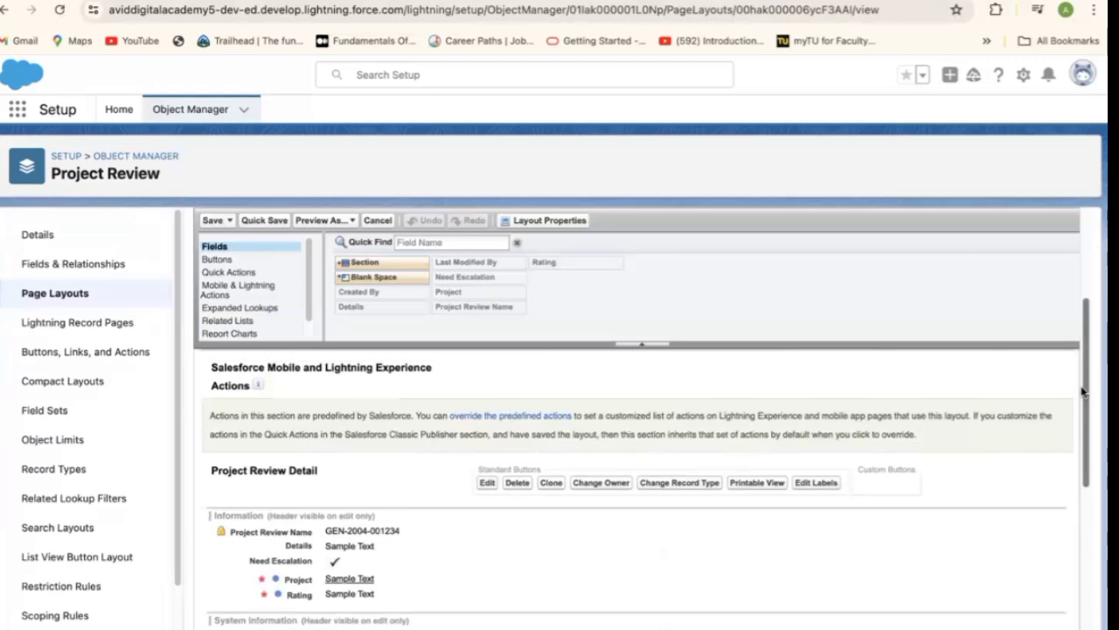
drag(1082, 392, 1084, 390)
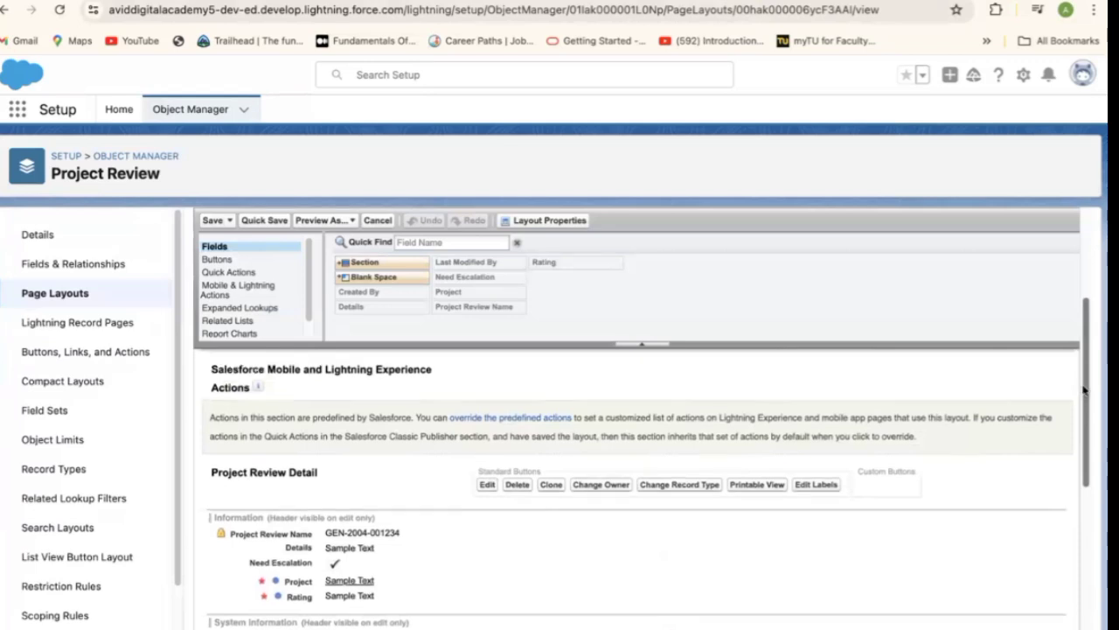
click(540, 423)
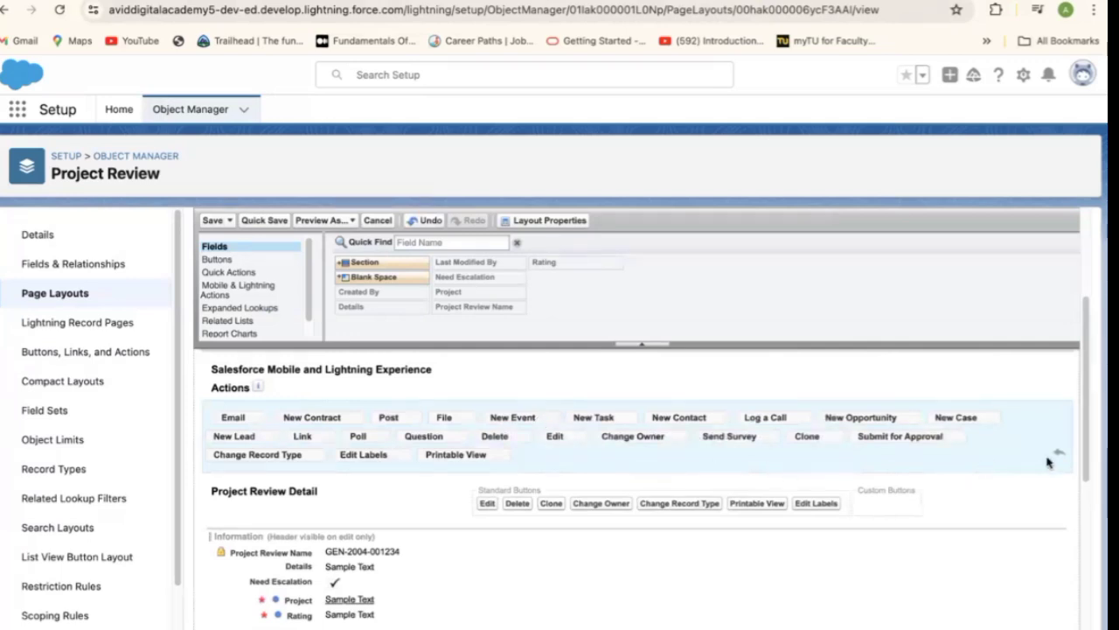
- Move the Project field to the top of the Information section, above Project Review Name
scroll(1085, 454, down, 10)
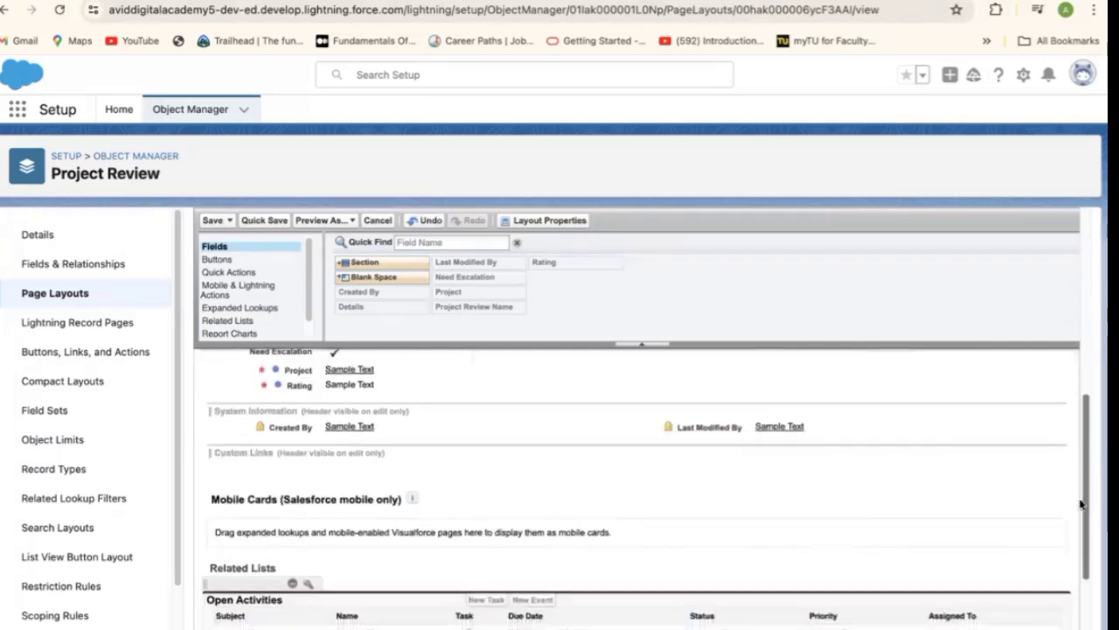
drag(1082, 537, 1081, 443)
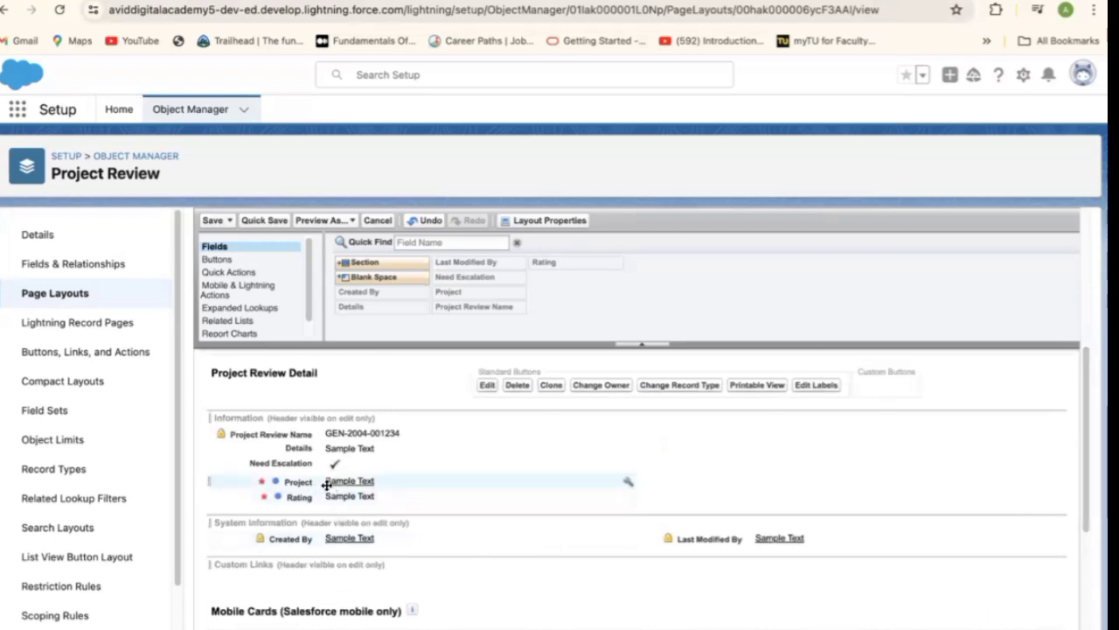
drag(336, 484, 612, 417)
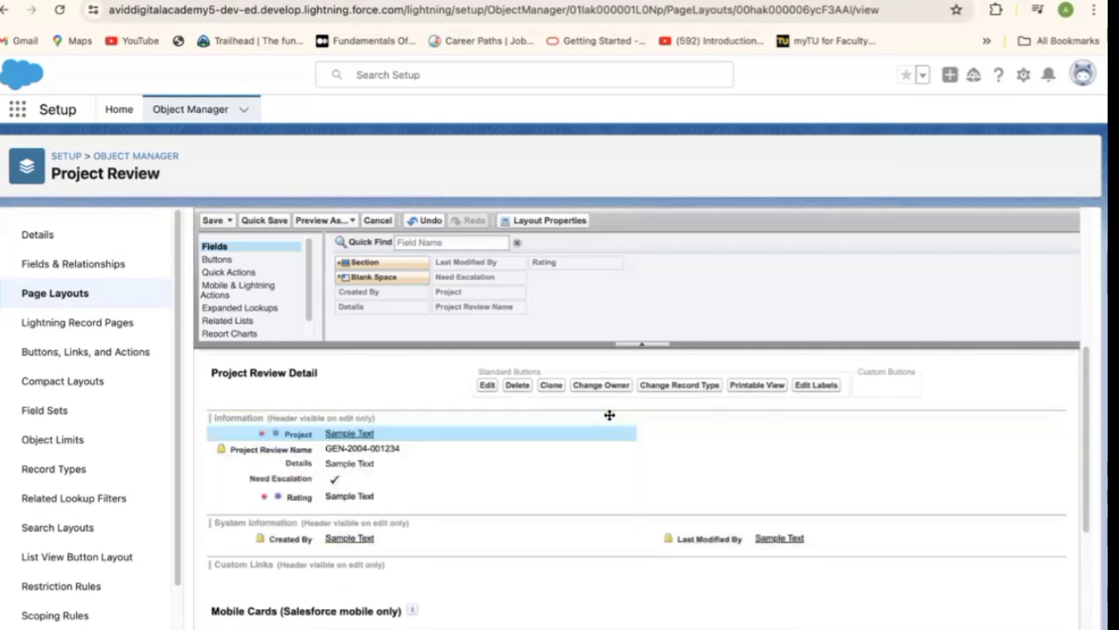
- Move the Project and Rating fields into the second column of the Information section and save the layout without closing it
drag(354, 434, 862, 421)
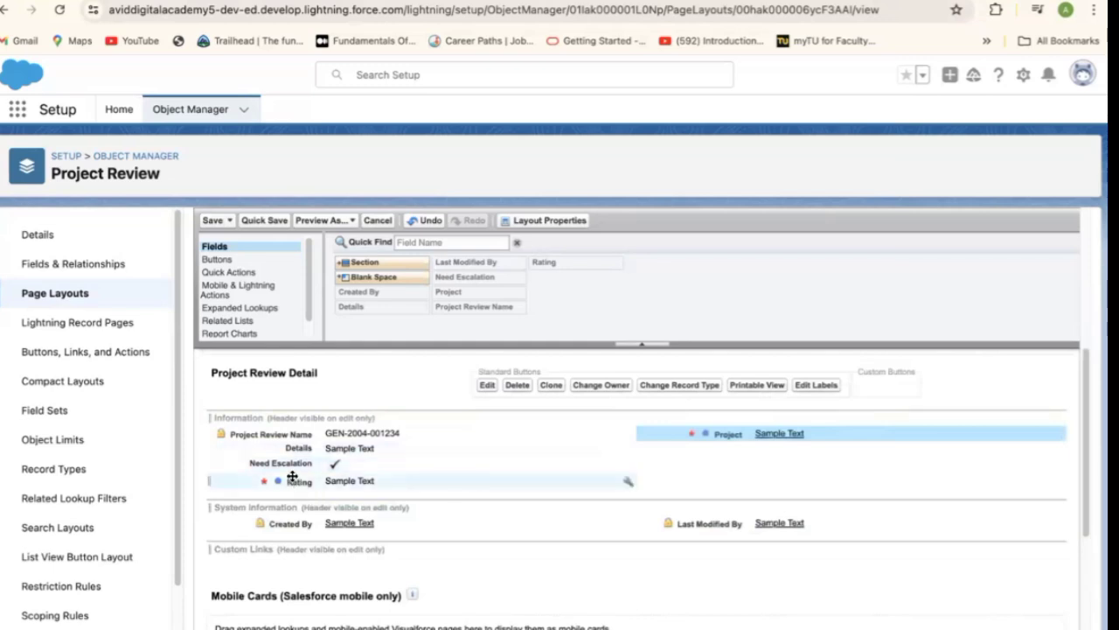
drag(333, 480, 697, 459)
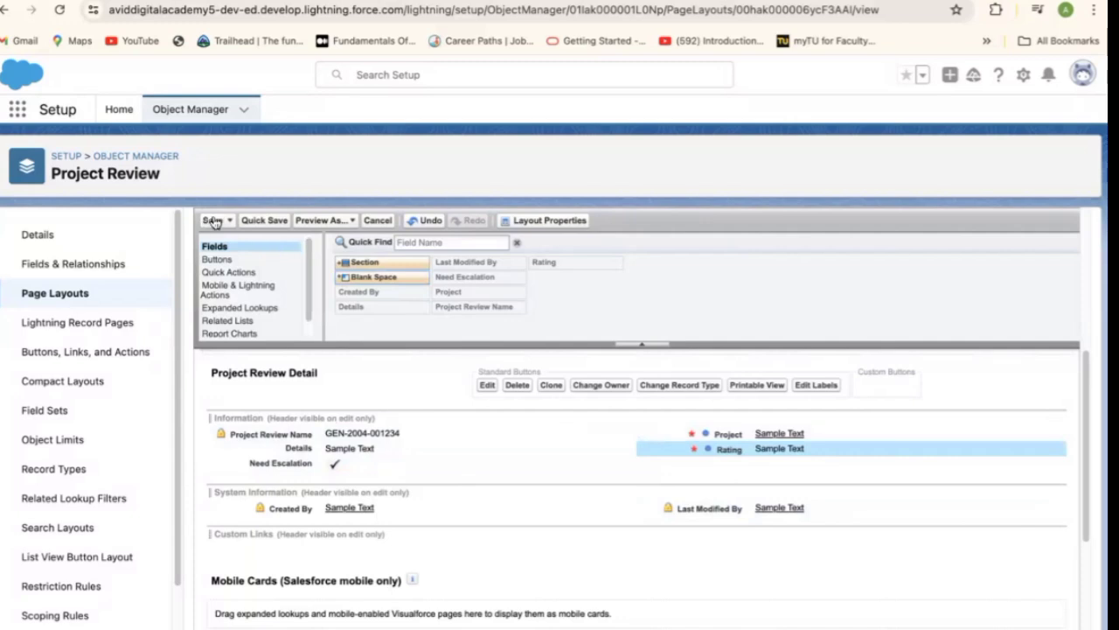
click(266, 220)
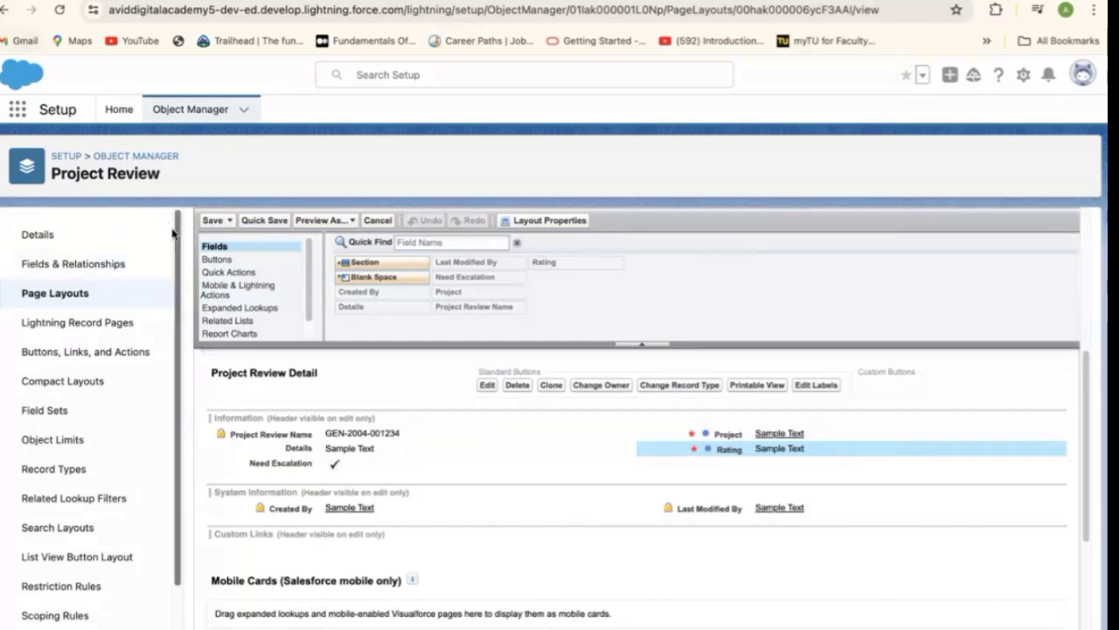
- Return to the PR-0001 review record and check its related lists and the field arrangement in its details
click(11, 10)
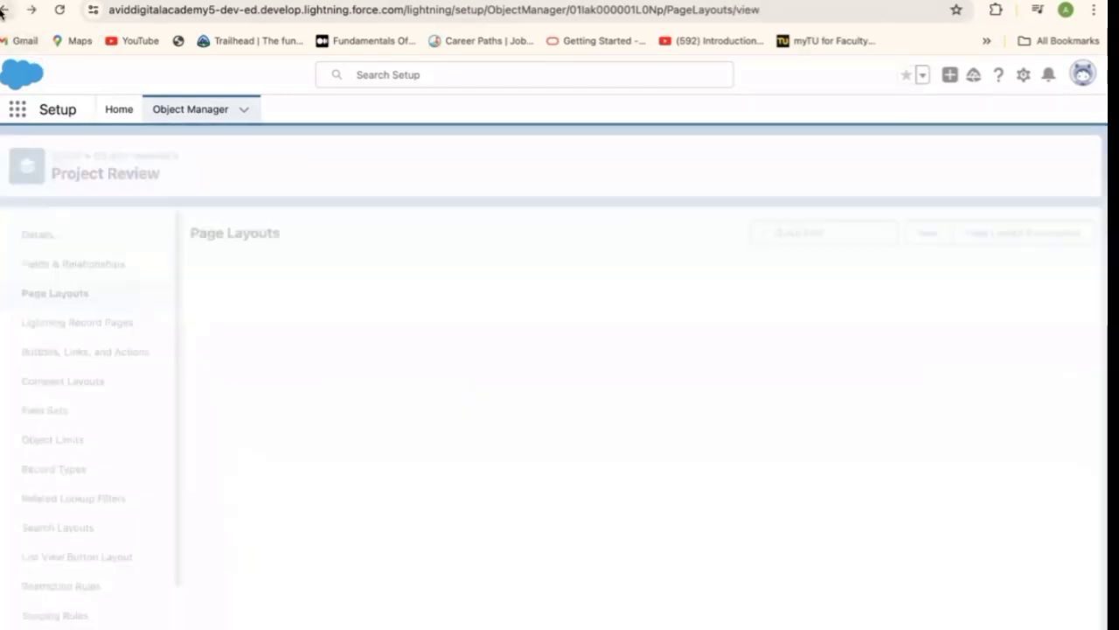
click(17, 109)
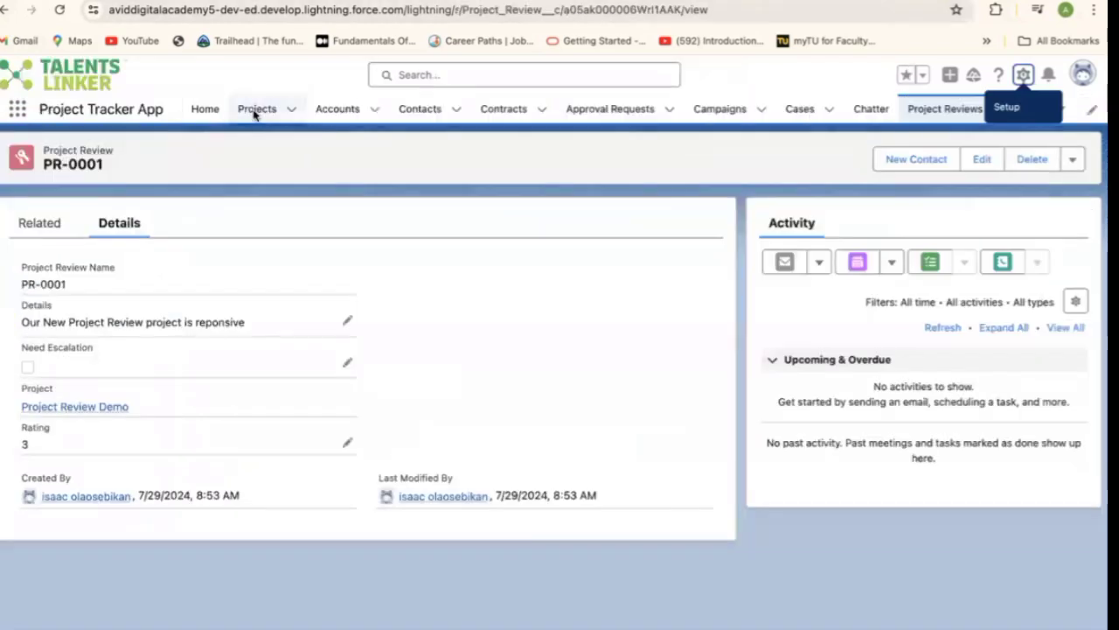
click(942, 115)
click(105, 262)
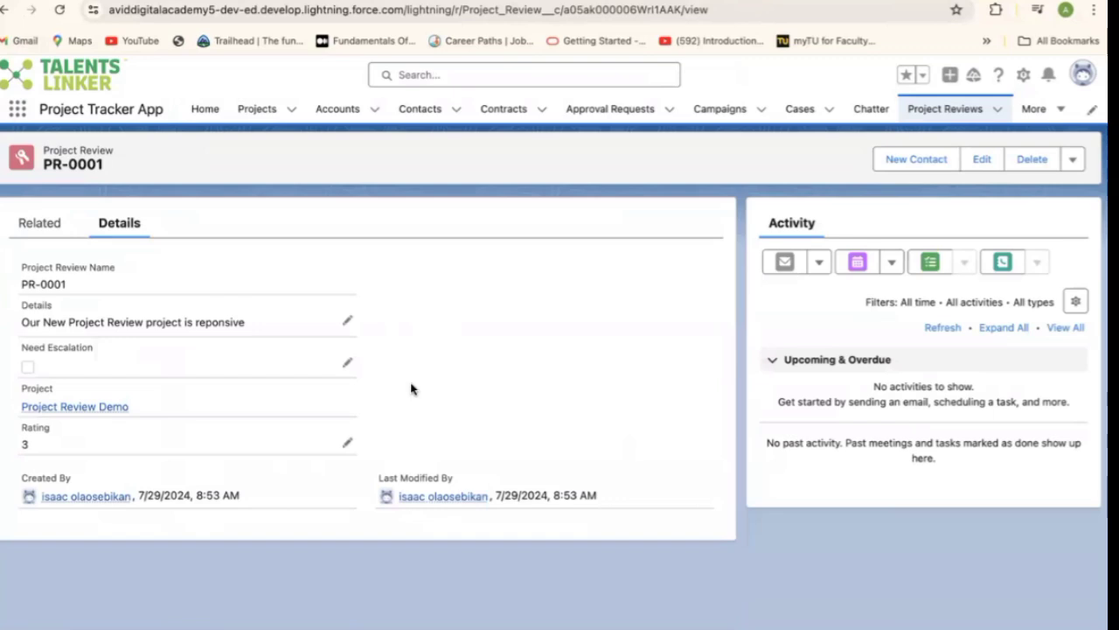
click(39, 233)
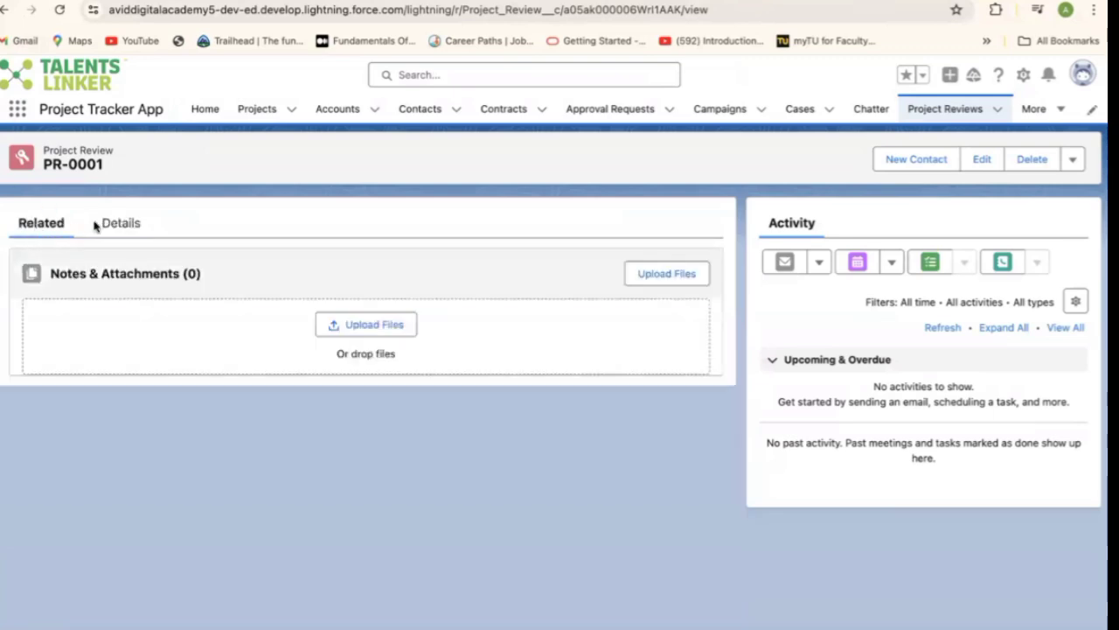
click(121, 225)
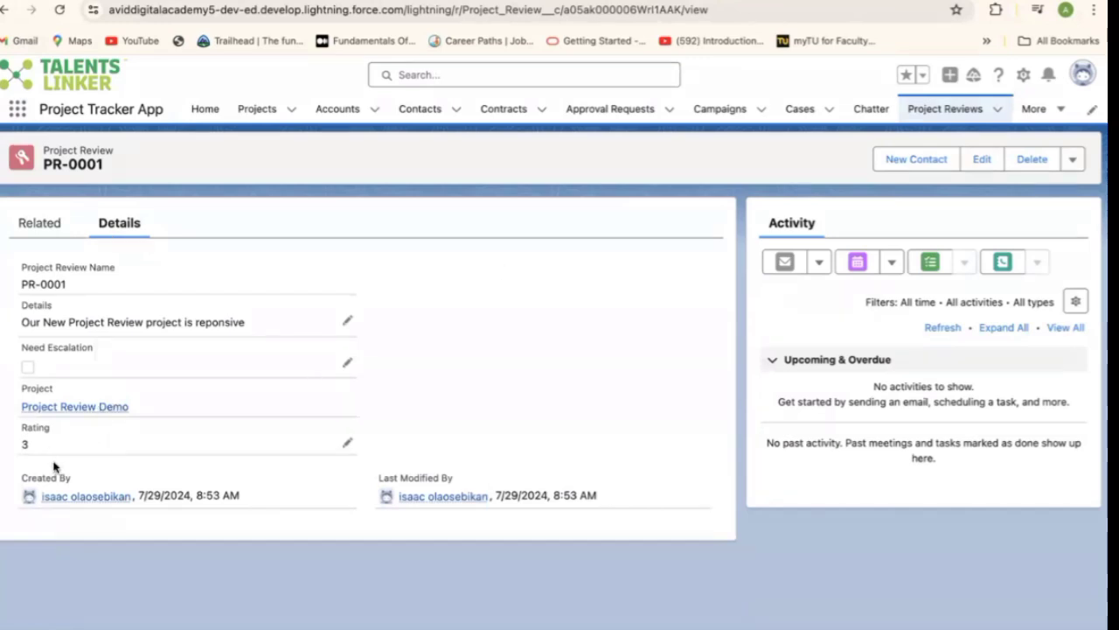
mouse_move(66, 409)
- Open the form for a new Project Review record from the Project Reviews list
click(958, 114)
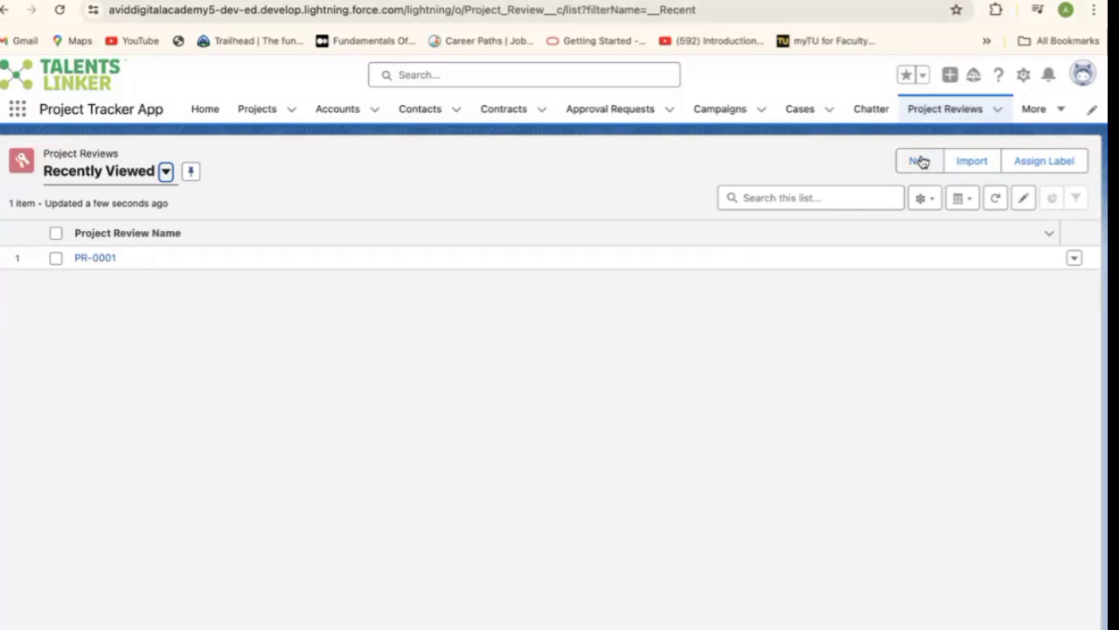
click(921, 162)
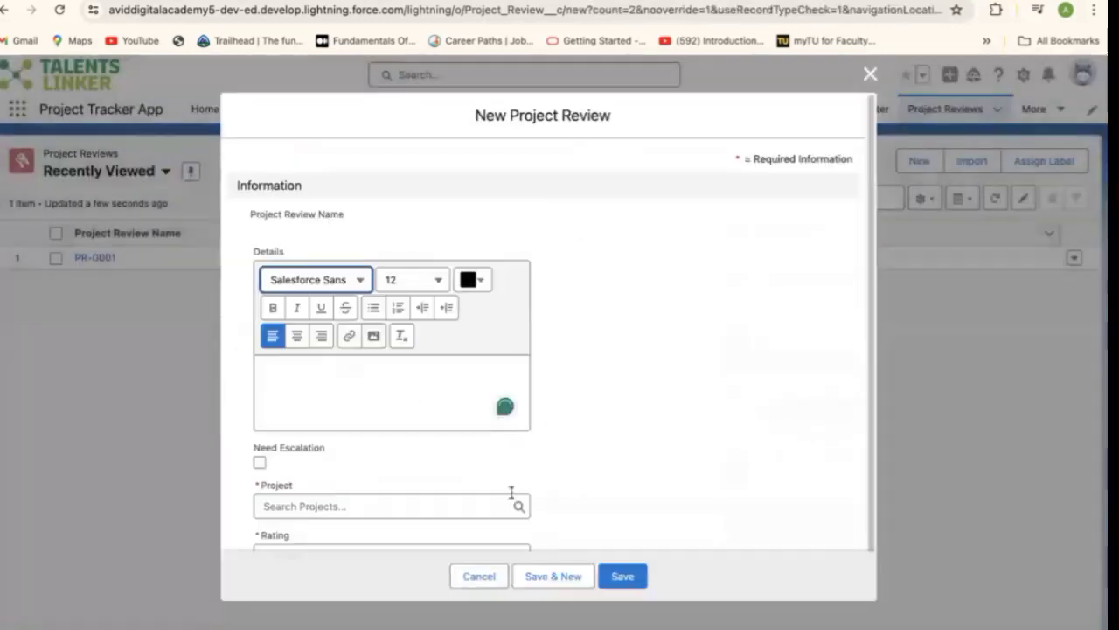